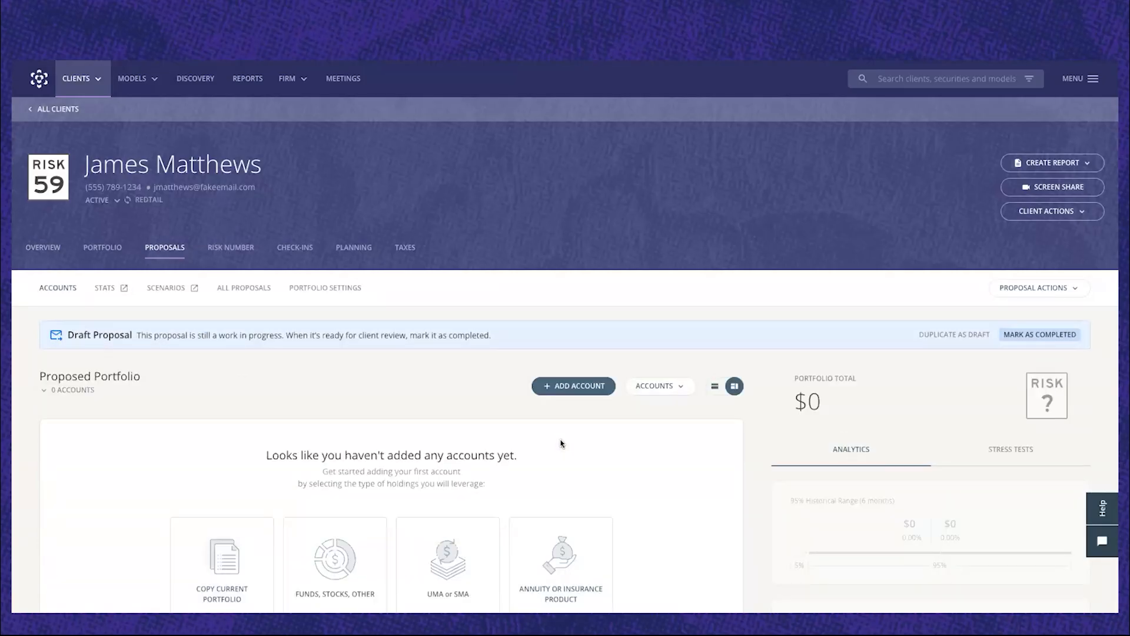
# Copy the client's current portfolio into the draft proposal and delete the copied $300,000 account.
pyautogui.scroll(-2, 560, 444)
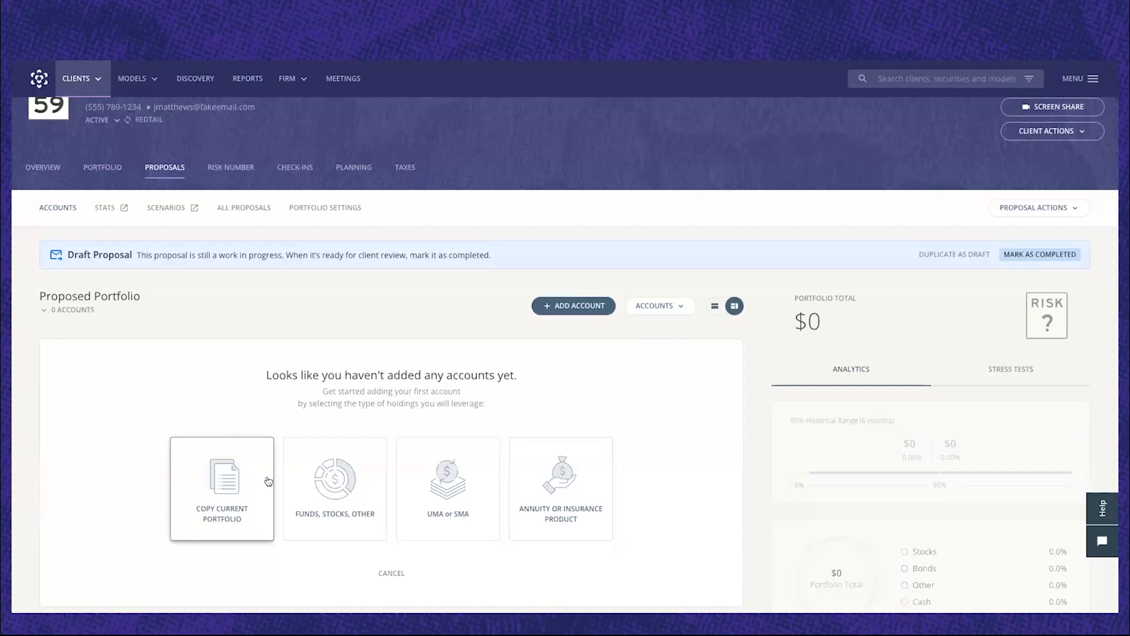
pyautogui.click(231, 476)
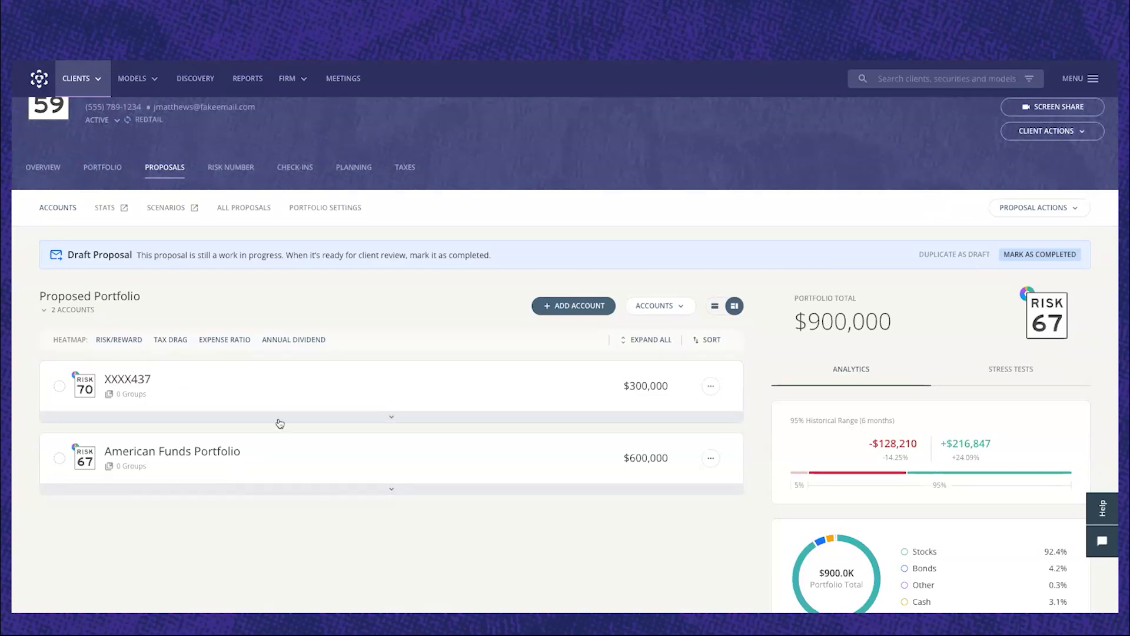
pyautogui.click(711, 387)
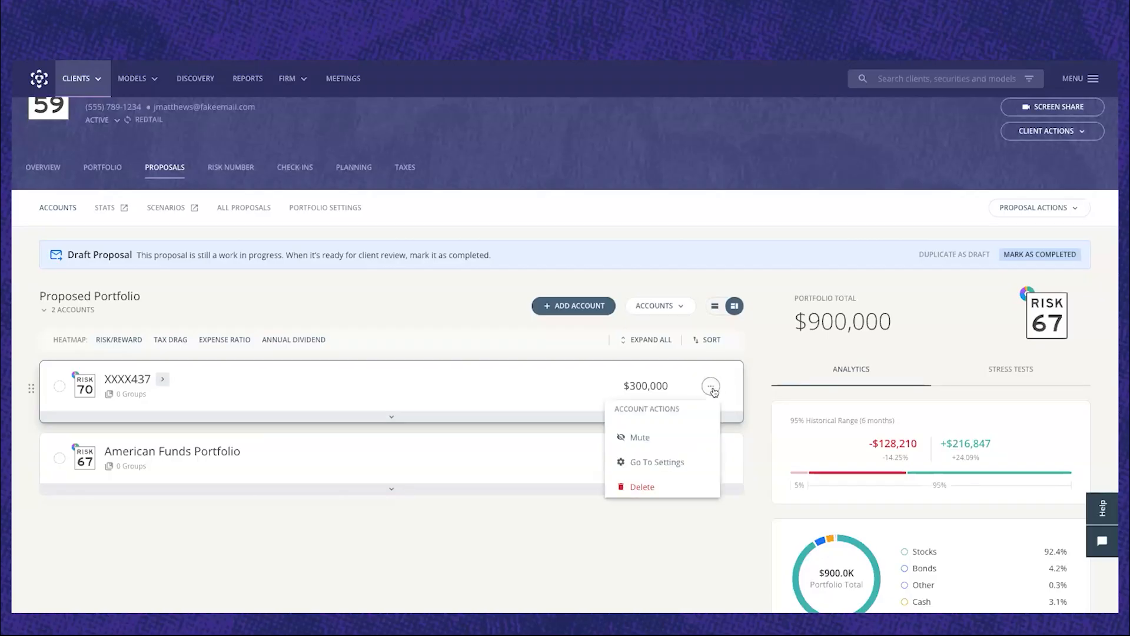
pyautogui.click(649, 487)
pyautogui.click(634, 363)
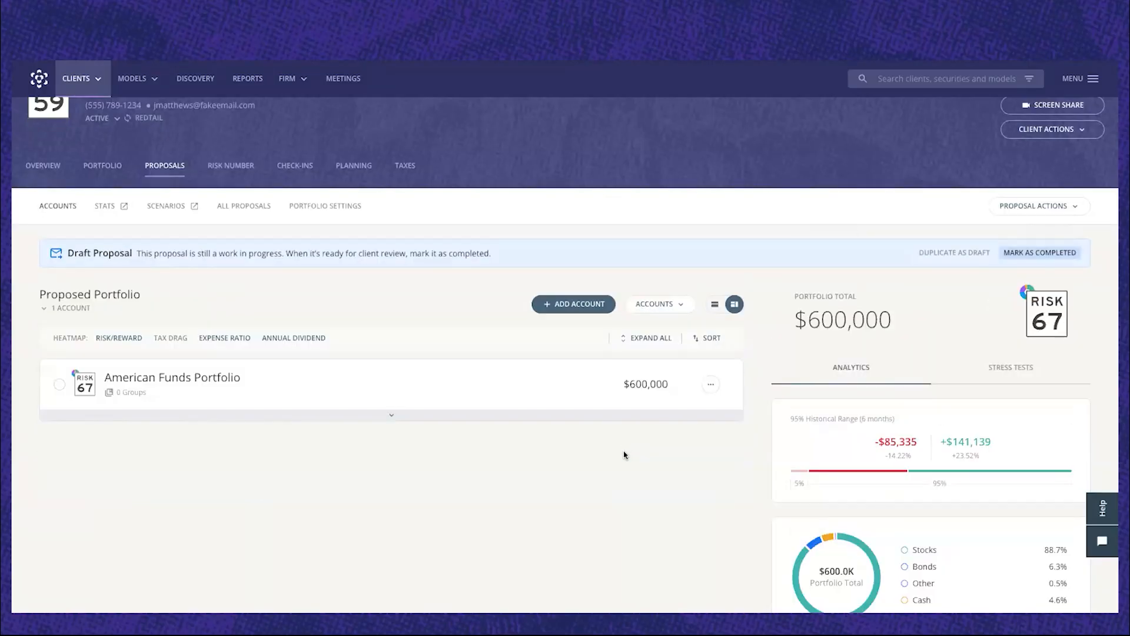
# Start adding an annuity account to the proposed portfolio, using the indexed, variable or other annuity type.
pyautogui.click(576, 304)
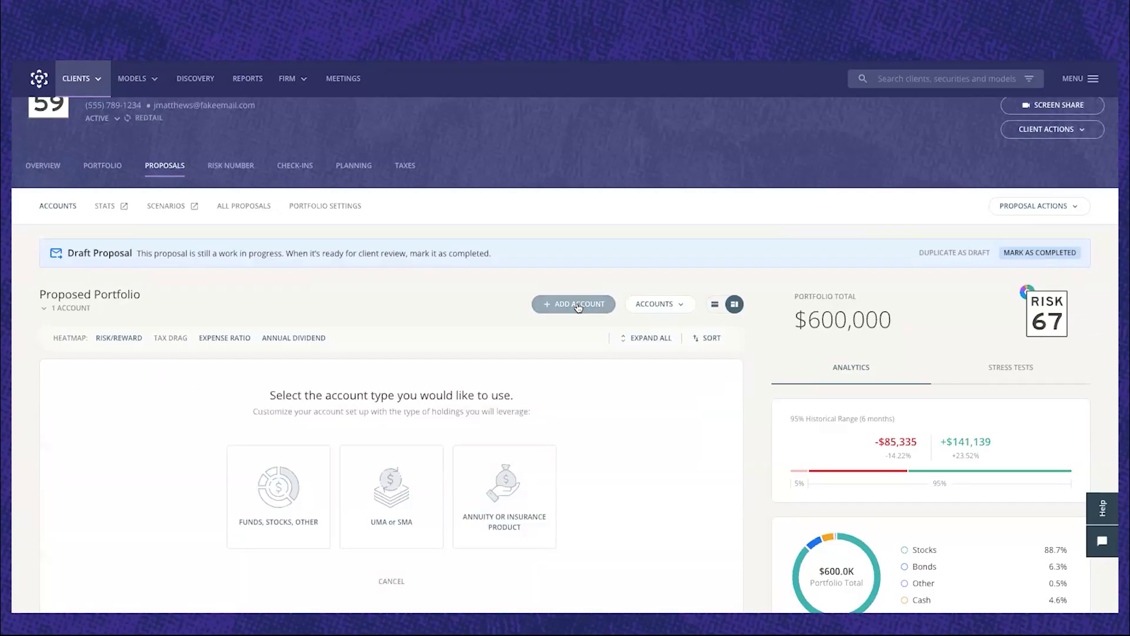
pyautogui.scroll(-1, 581, 386)
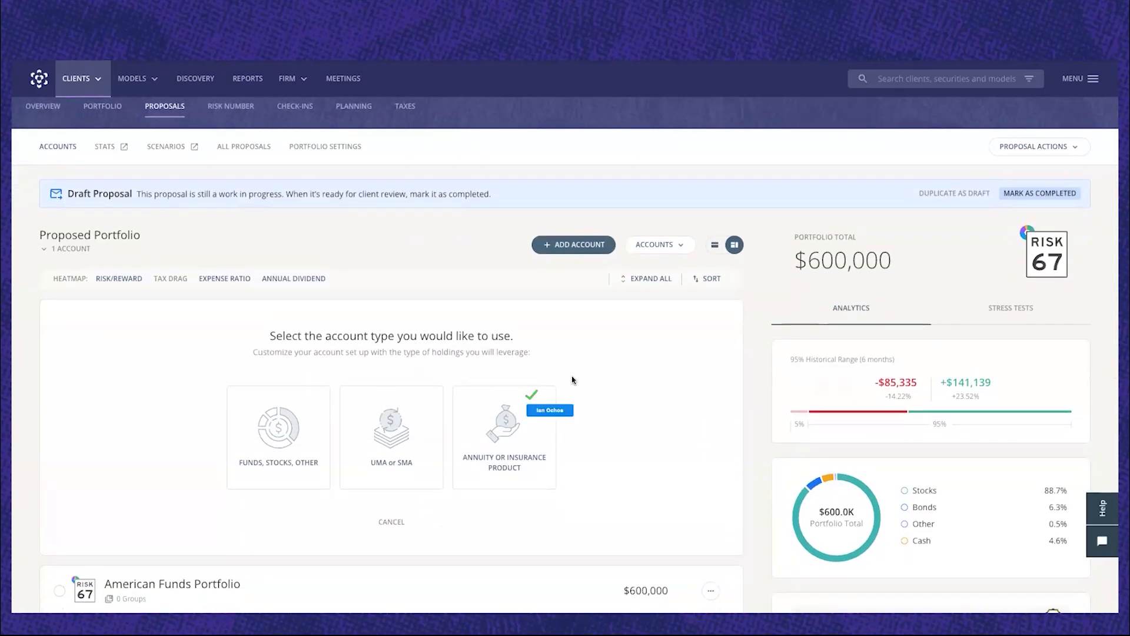
pyautogui.click(513, 434)
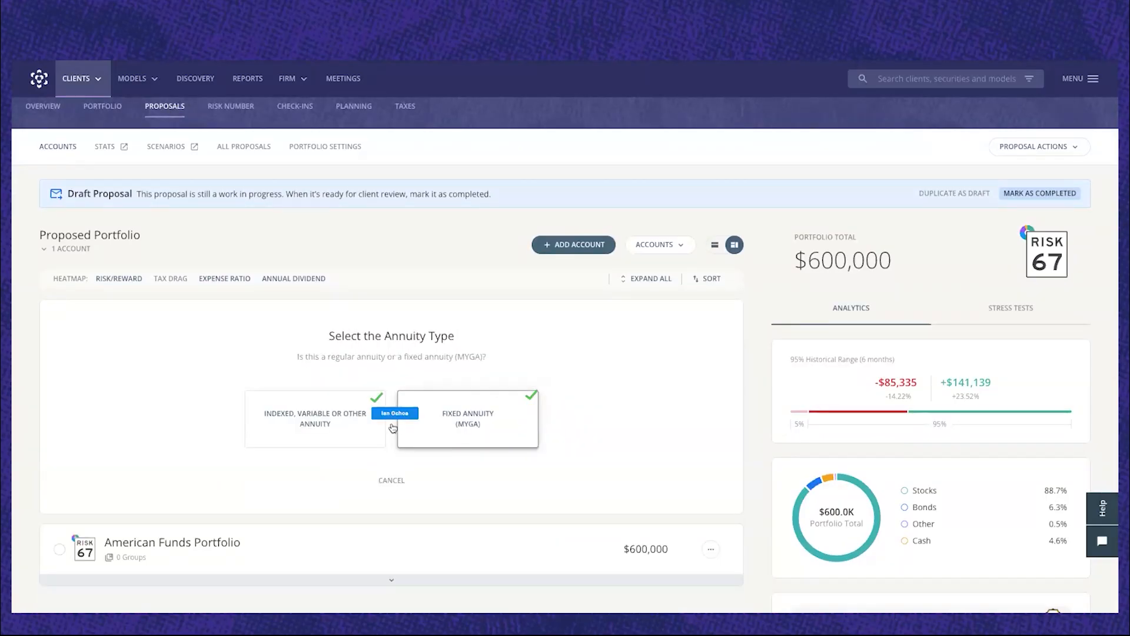
pyautogui.click(330, 417)
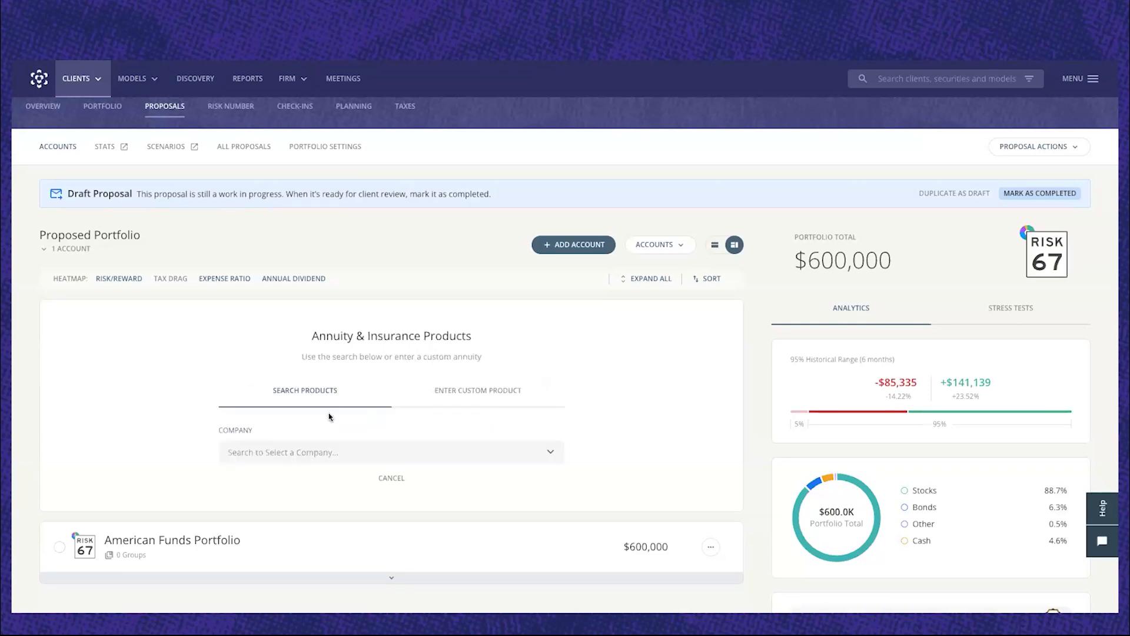
# Choose American Equity Investment Life Insurance as the annuity company and AssetShield 10 as the product.
pyautogui.scroll(-1, 329, 417)
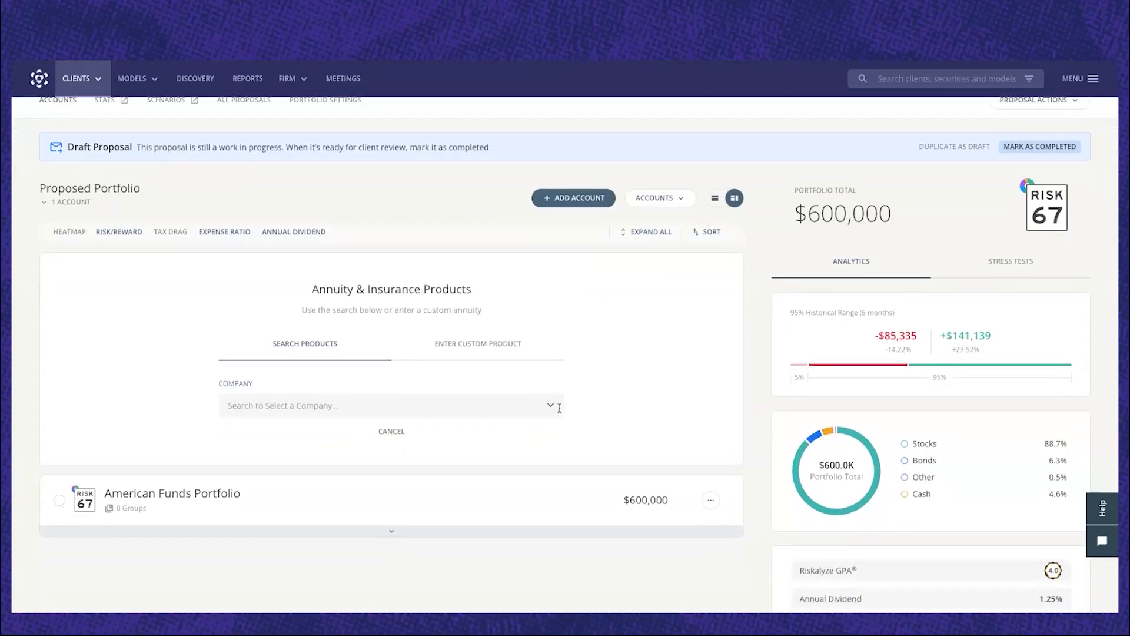
pyautogui.click(550, 406)
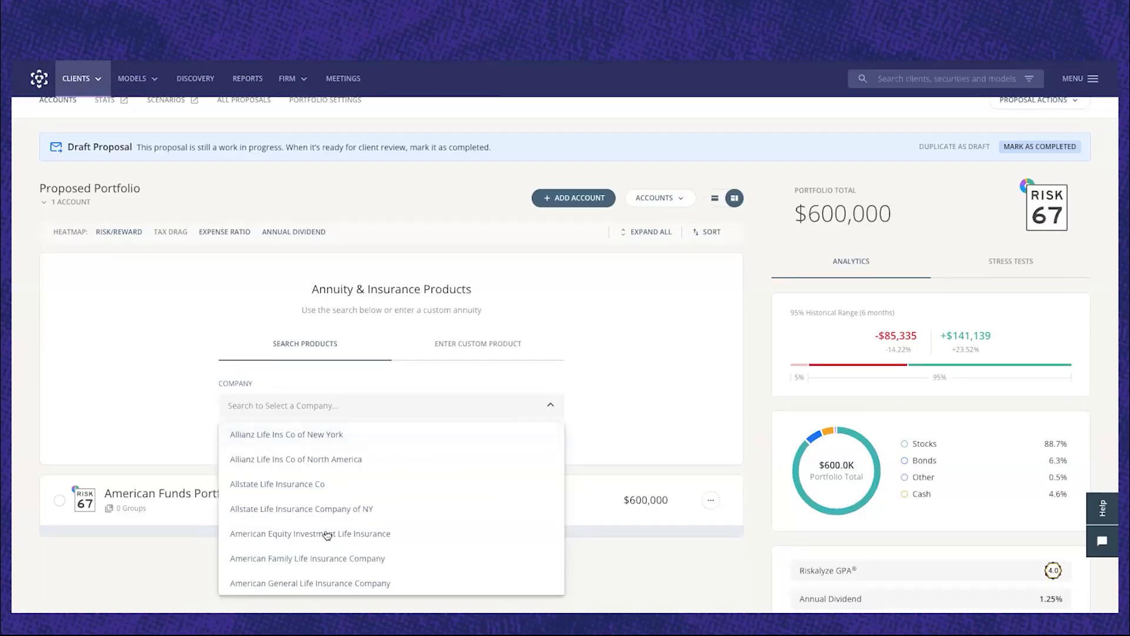
pyautogui.scroll(-1, 327, 536)
pyautogui.press('Return')
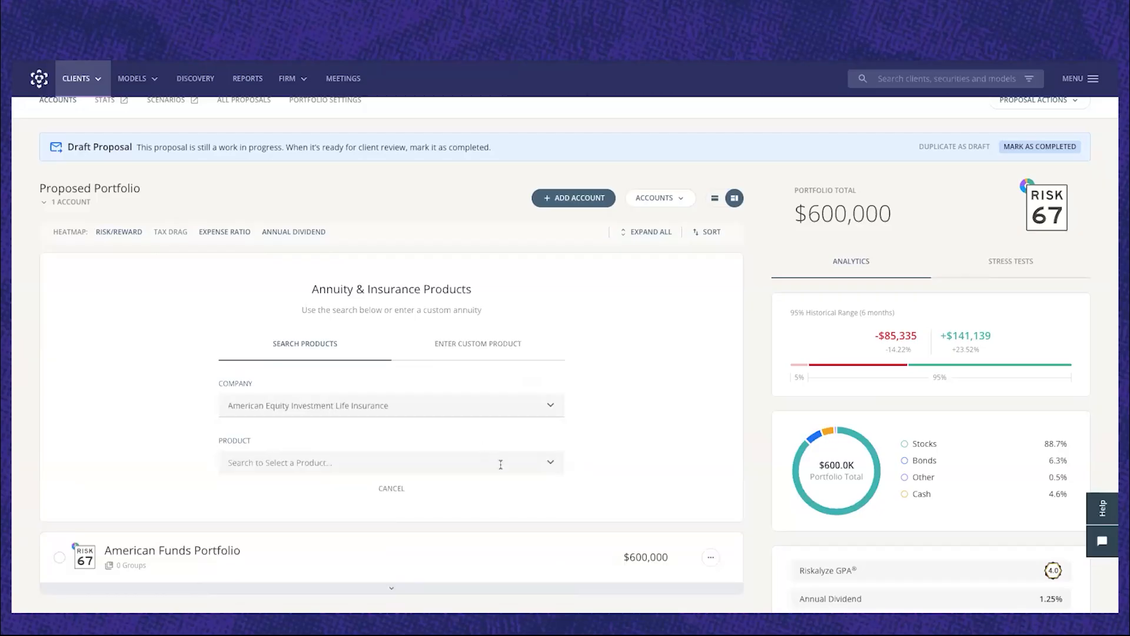
pyautogui.click(500, 464)
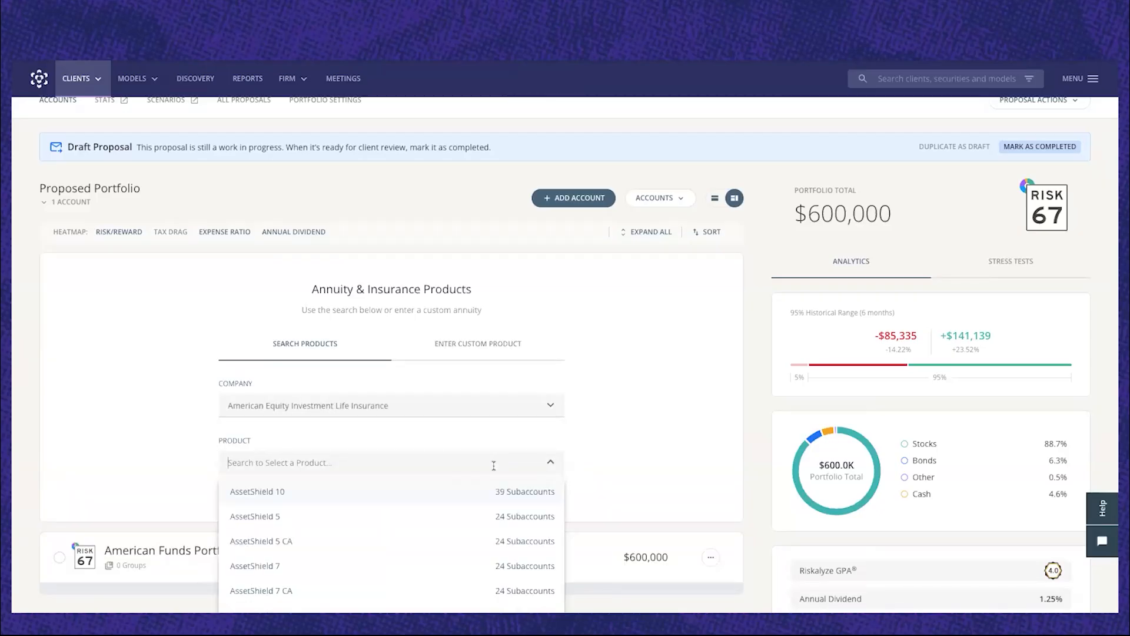
pyautogui.click(272, 492)
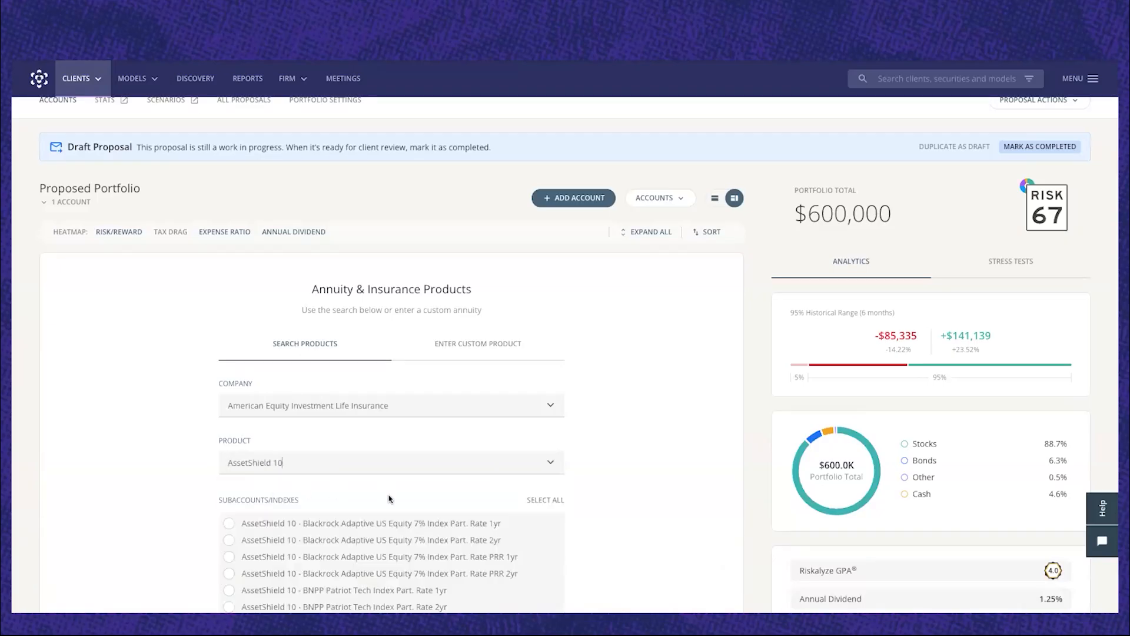
# Select the AssetShield 10 - S&P 500 Index Part. Rate PRR 1yr subaccount and continue the annuity setup.
pyautogui.scroll(-2, 389, 498)
pyautogui.scroll(-2, 389, 499)
pyautogui.scroll(-2, 477, 530)
pyautogui.scroll(-5, 477, 530)
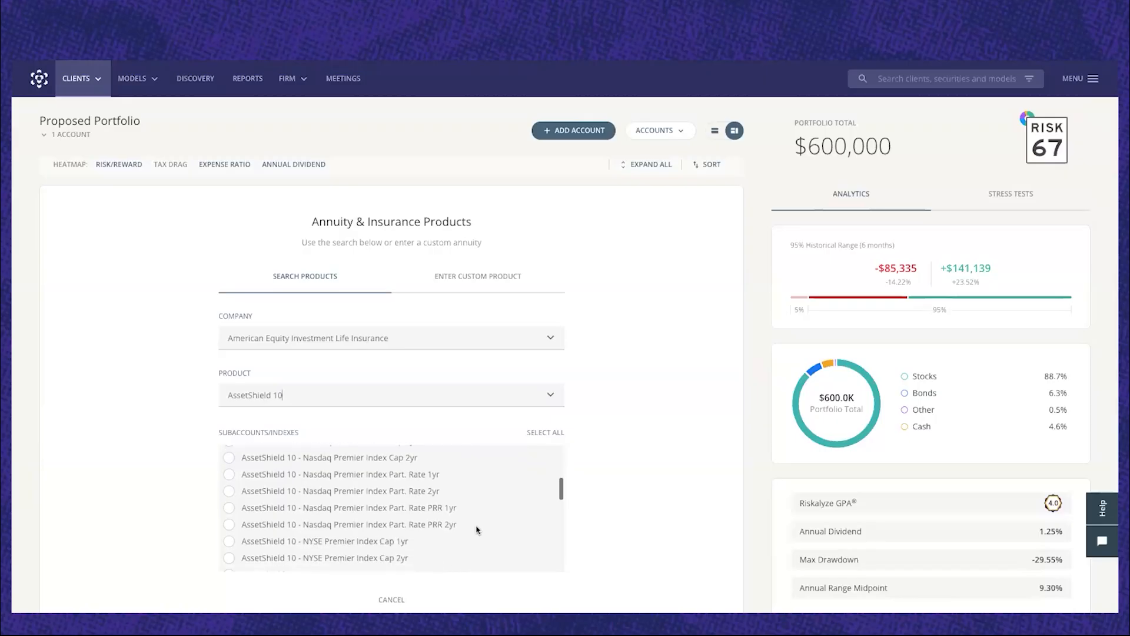
pyautogui.scroll(-5, 477, 529)
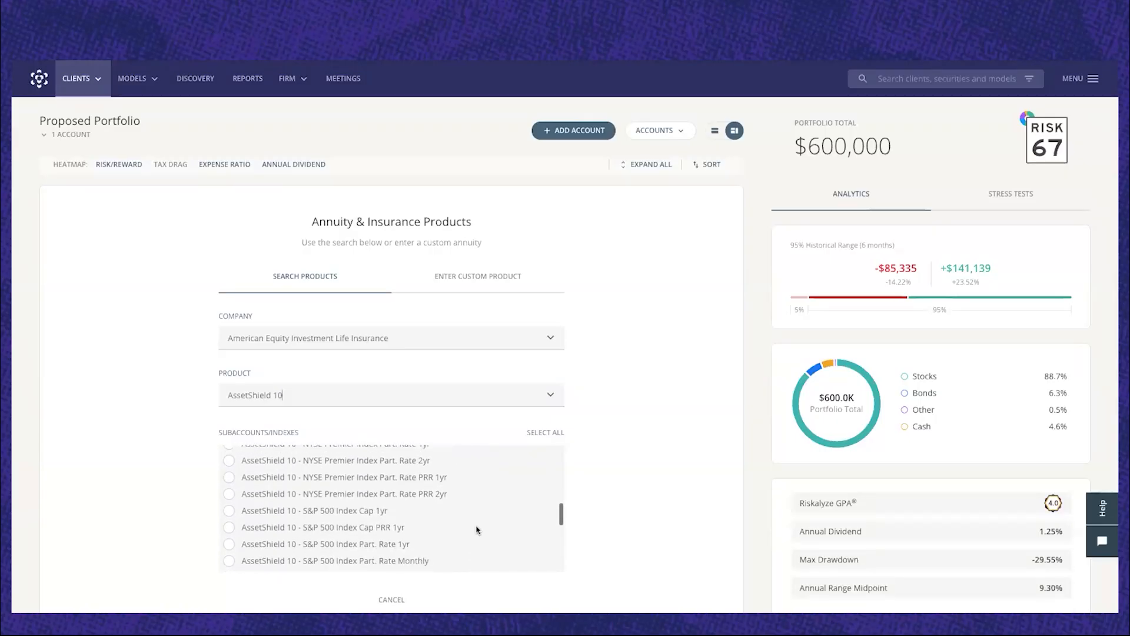
pyautogui.scroll(-1, 477, 530)
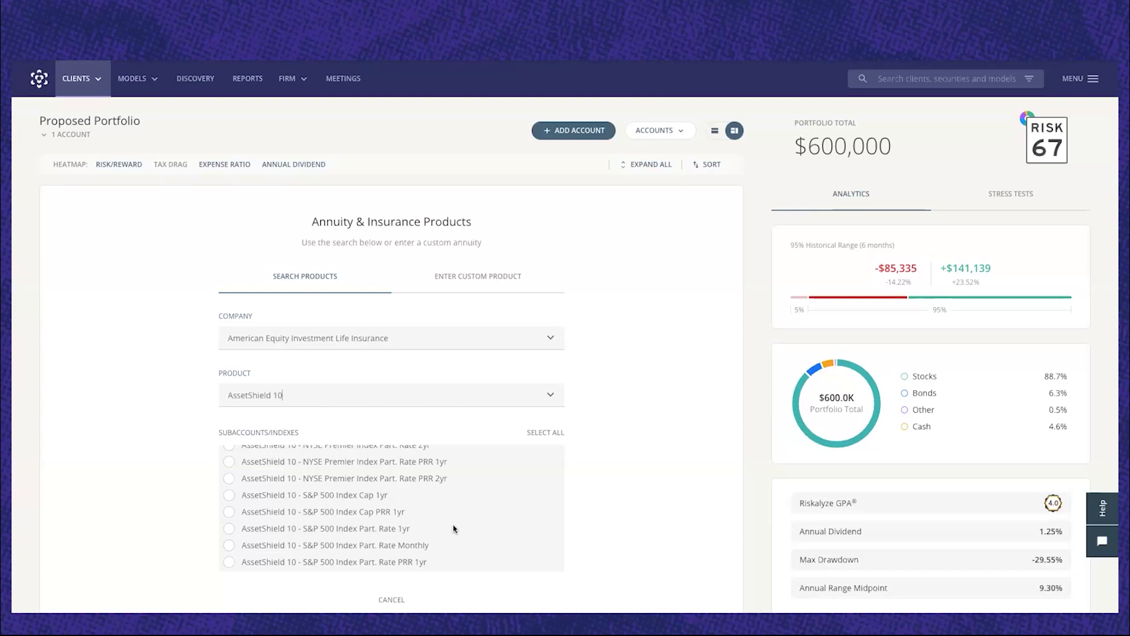
pyautogui.scroll(-2, 338, 528)
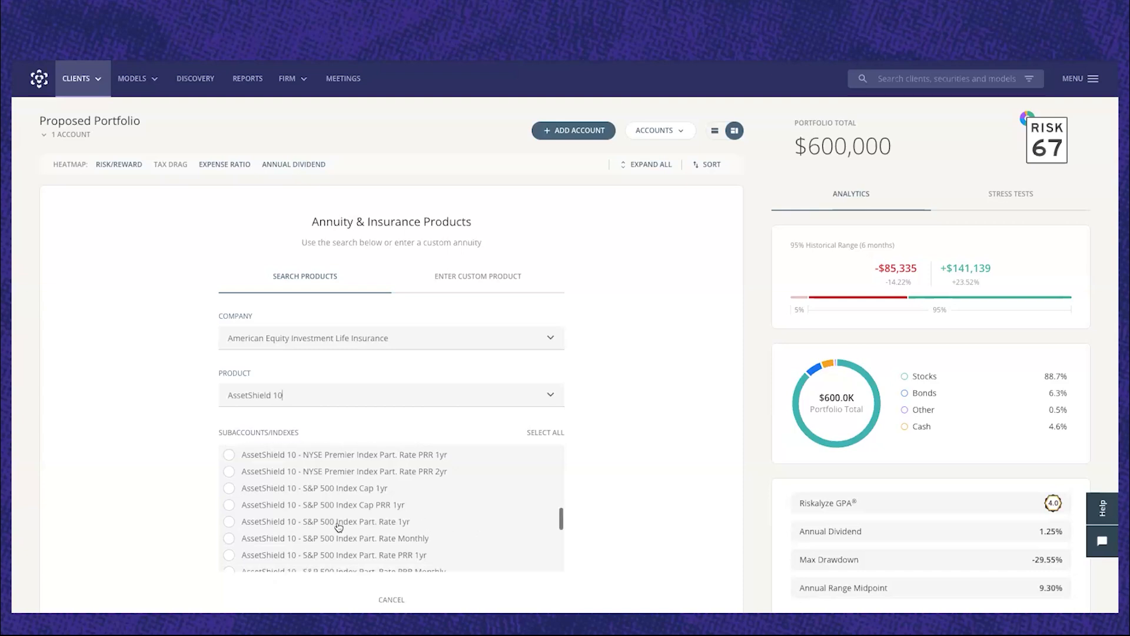
pyautogui.click(229, 534)
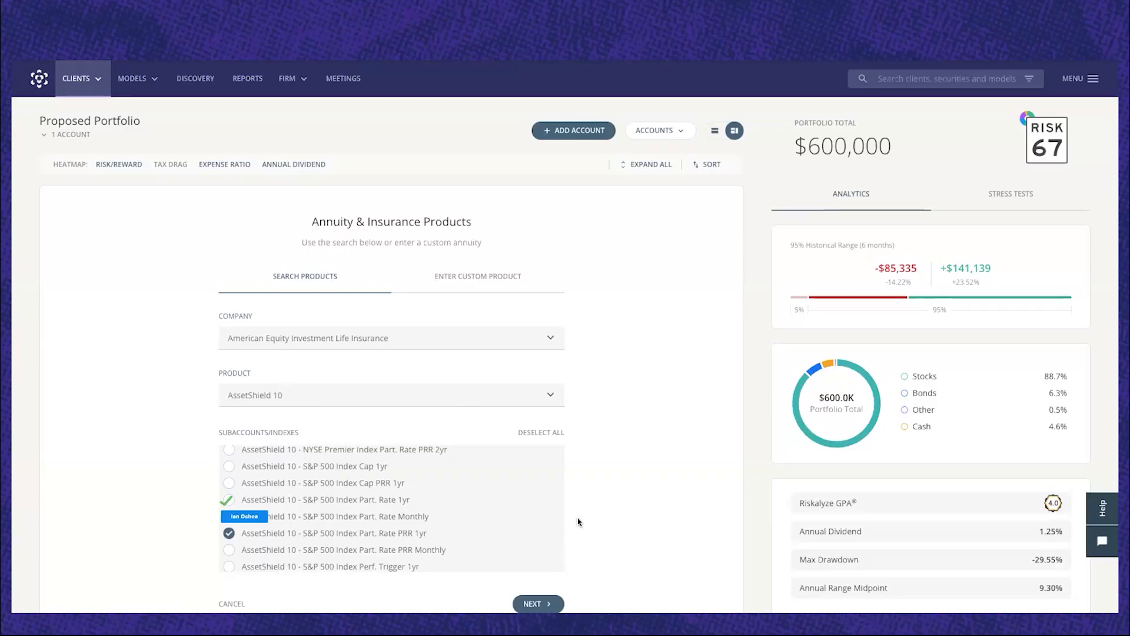
pyautogui.scroll(-1, 578, 522)
pyautogui.click(537, 545)
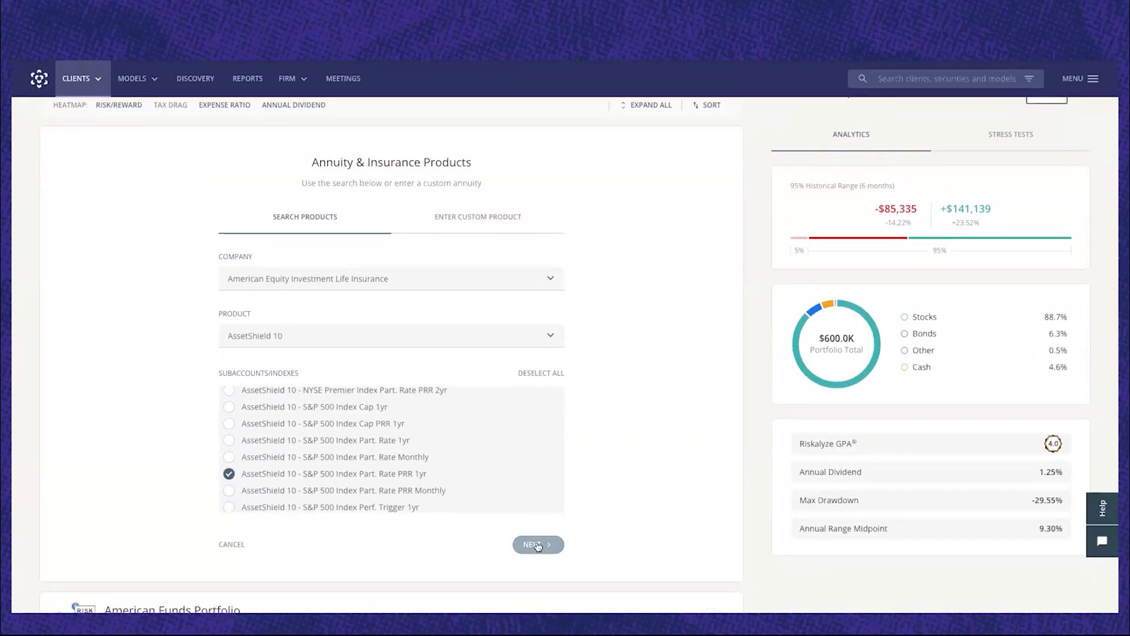
# Use an income rider with a $300,000 contract value, income start year 2040 and a 4% of contract withdrawal rate.
pyautogui.scroll(3, 539, 544)
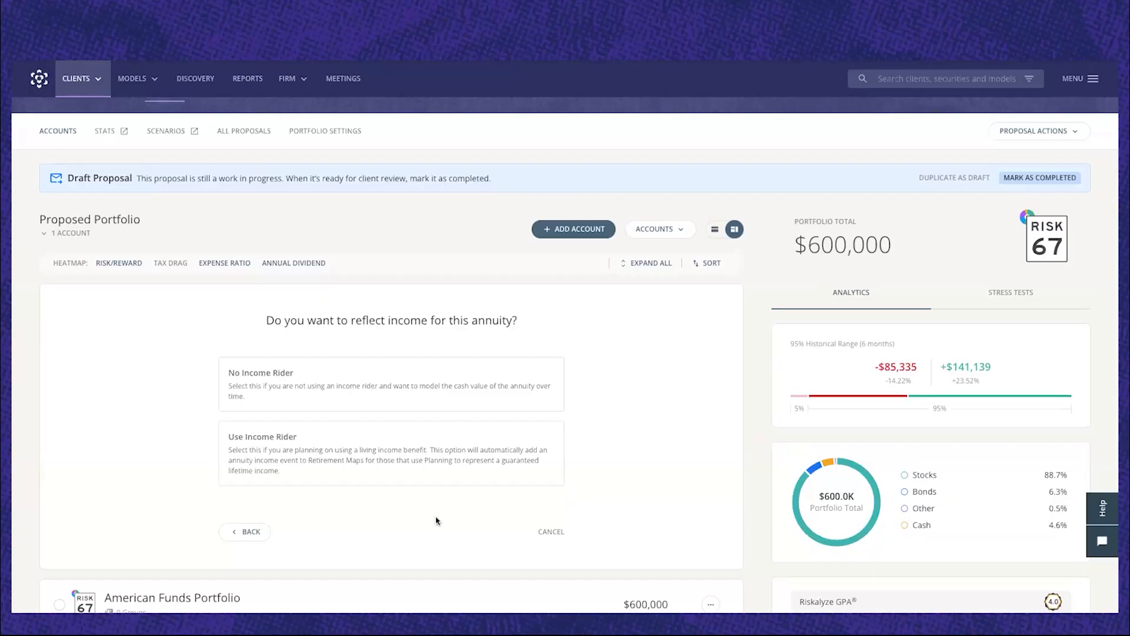
pyautogui.click(303, 443)
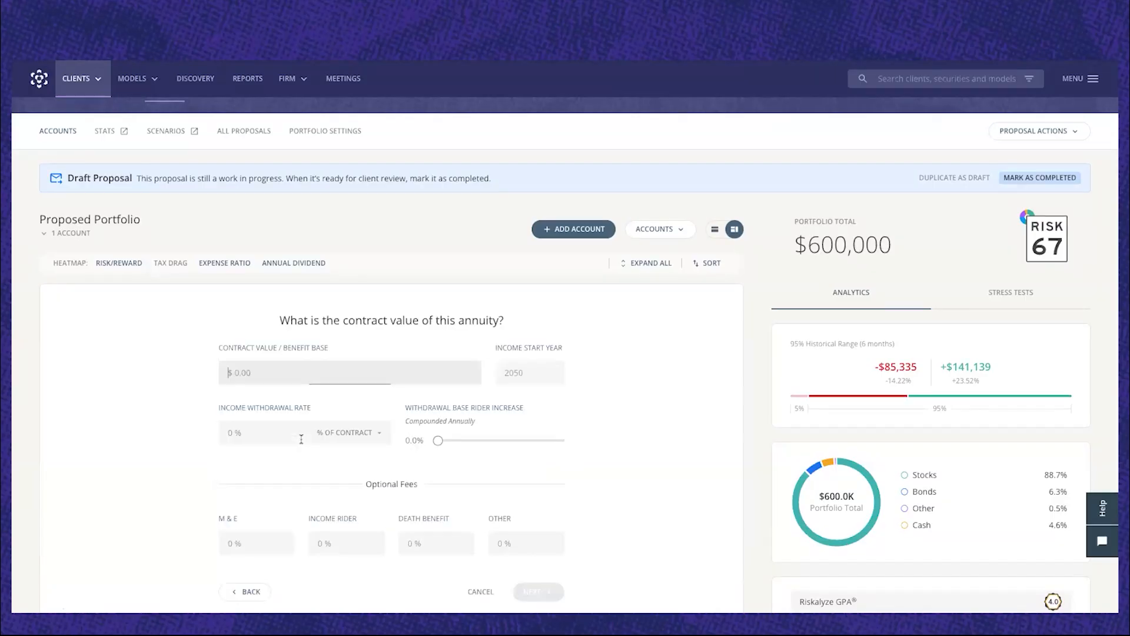
pyautogui.write('300,000')
pyautogui.click(526, 369)
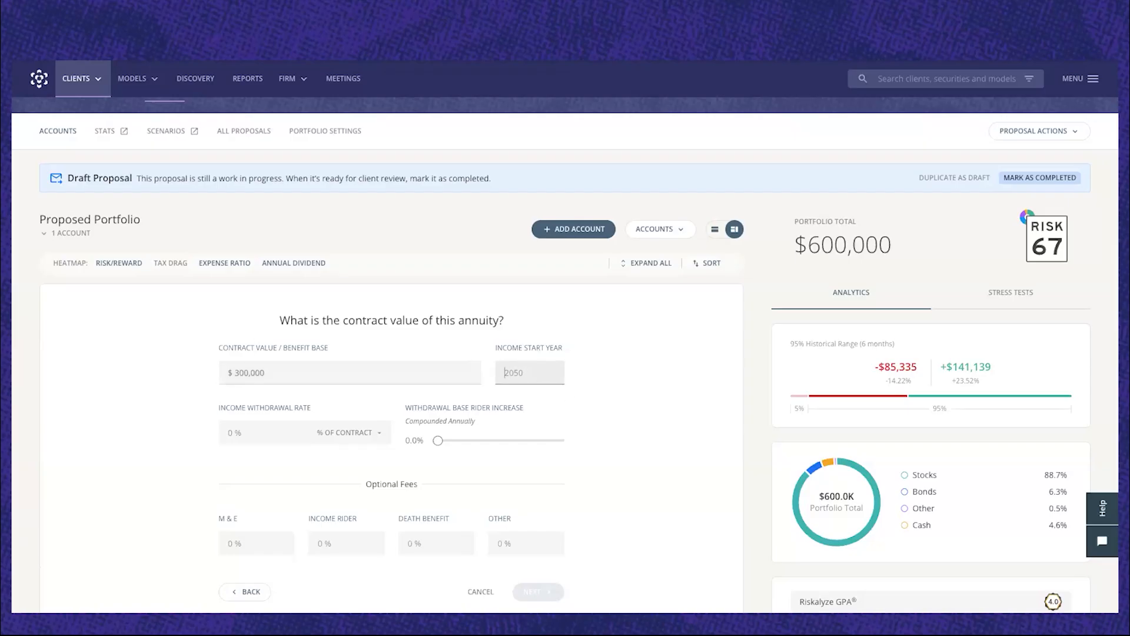
pyautogui.click(243, 433)
pyautogui.write('4')
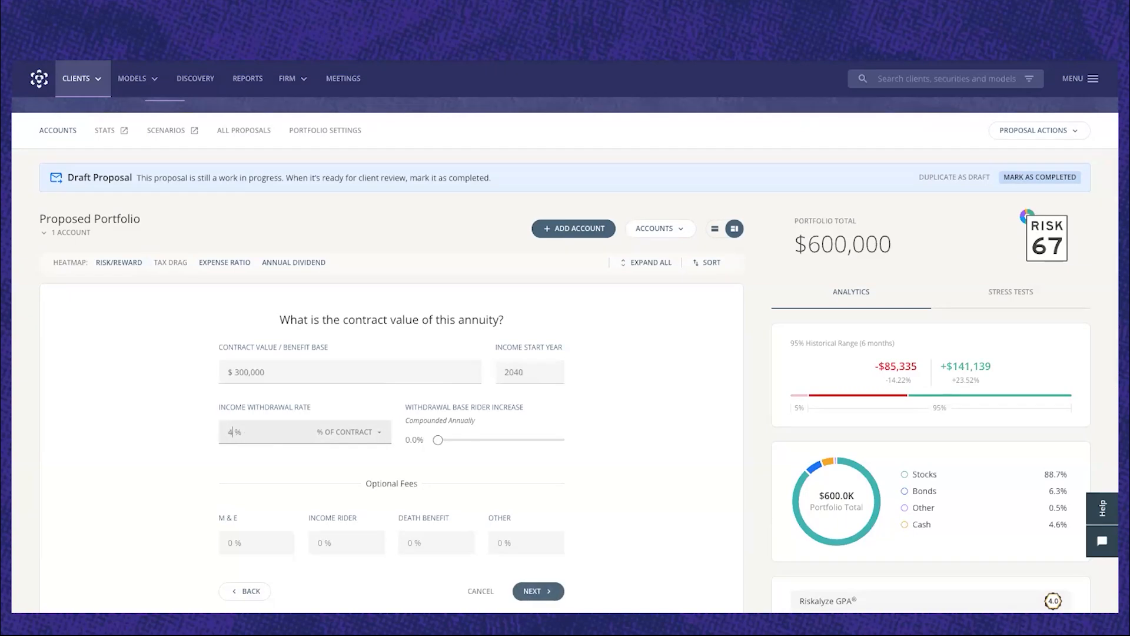
pyautogui.click(243, 462)
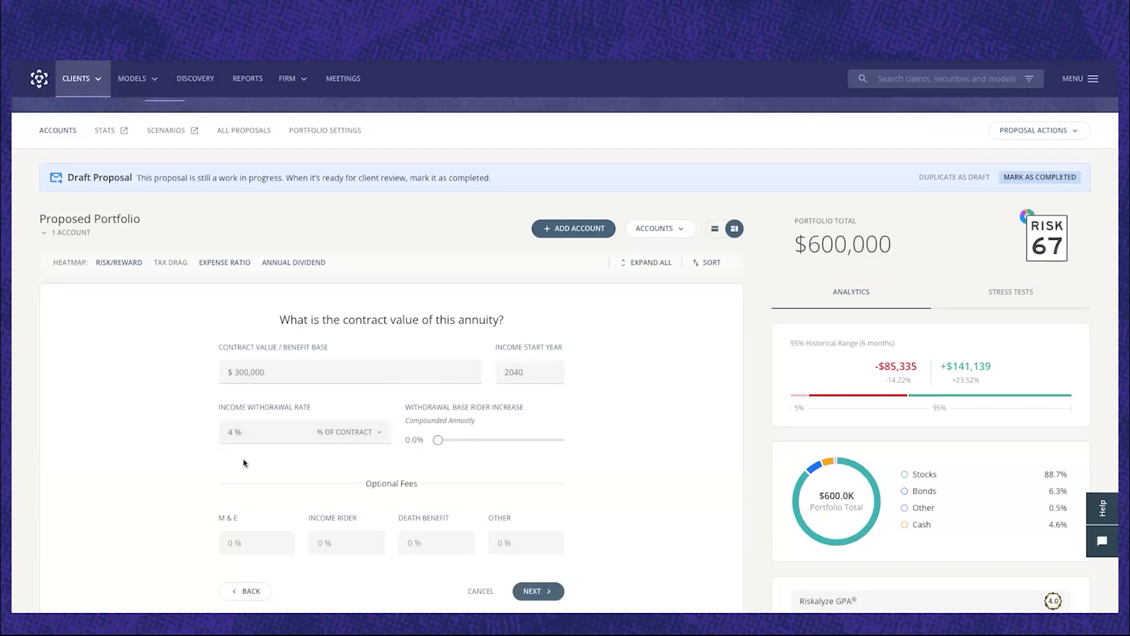
# Continue without optional fees and distribute the annuity evenly across all subaccounts/indexes.
pyautogui.scroll(-1, 152, 458)
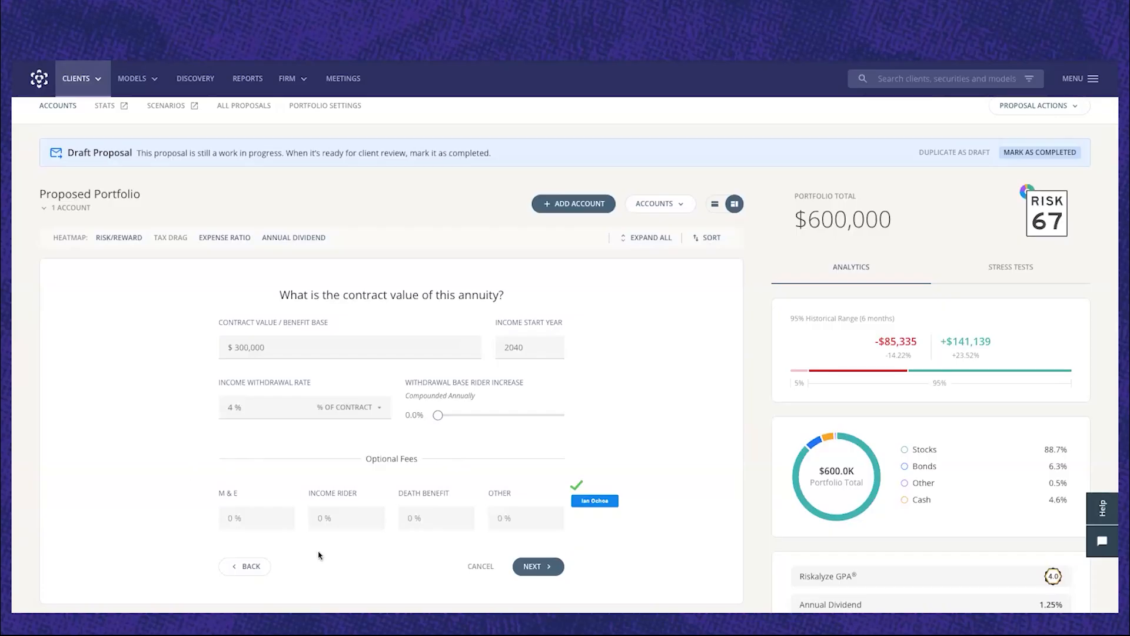
pyautogui.scroll(-1, 412, 558)
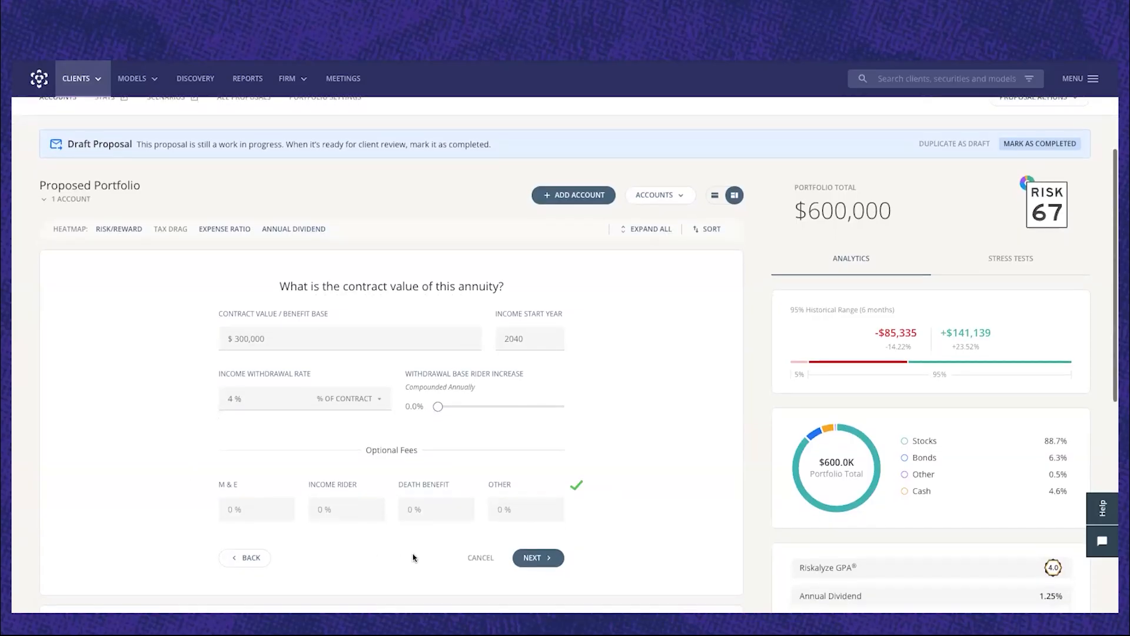
pyautogui.click(537, 557)
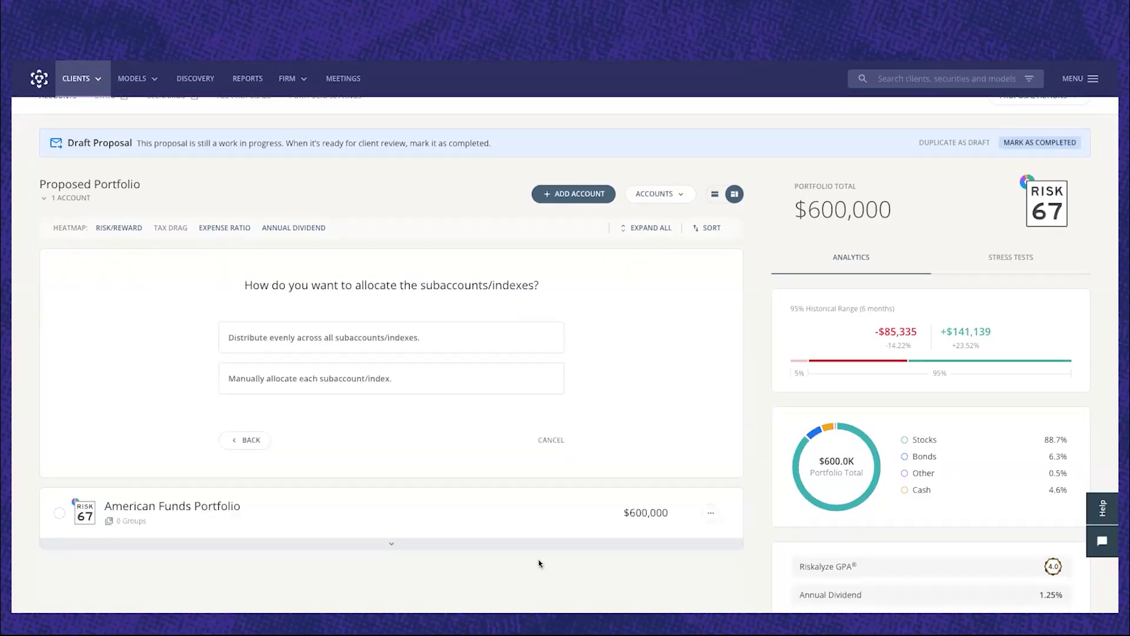
pyautogui.scroll(-1, 450, 438)
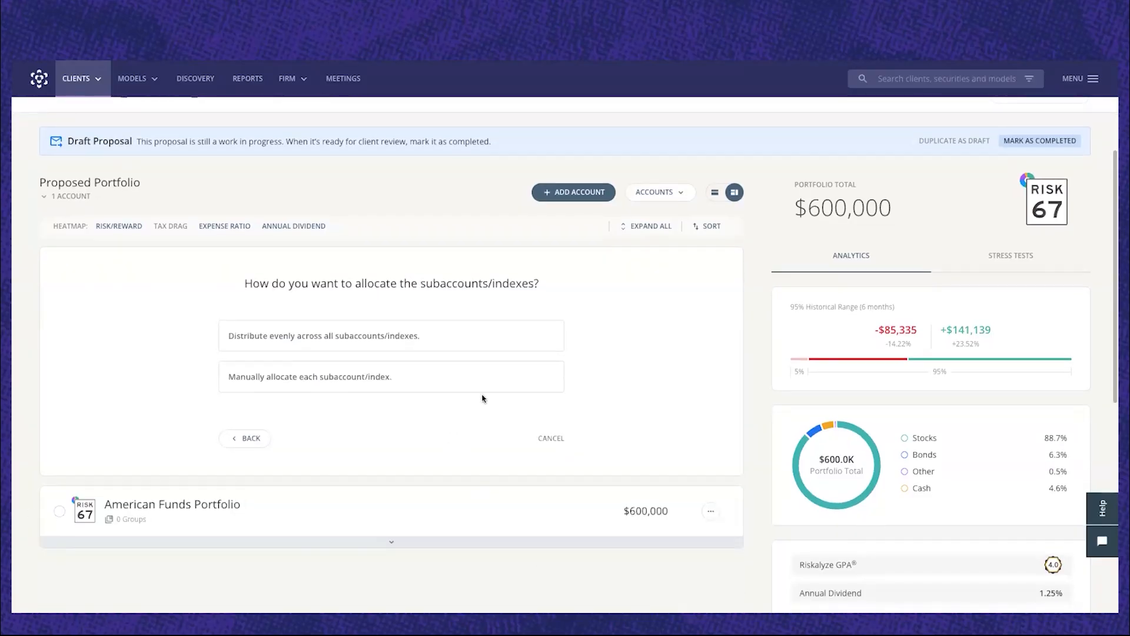
pyautogui.click(372, 338)
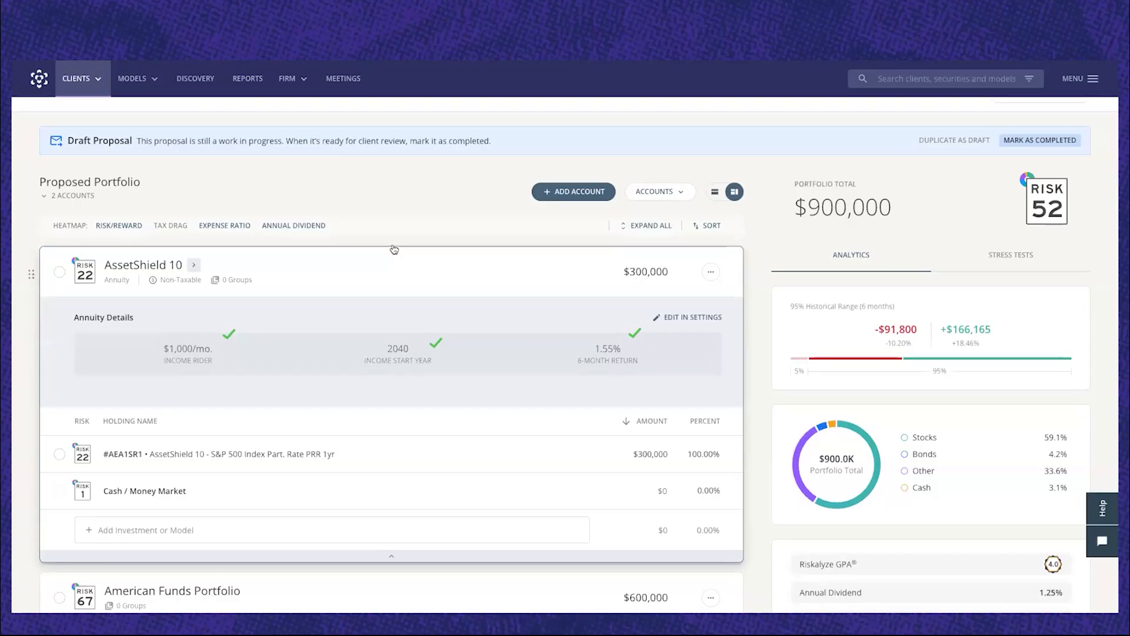
# Open the client's Retirement Map in Planning and examine the projection, investment inputs and timeline events.
pyautogui.scroll(3, 394, 249)
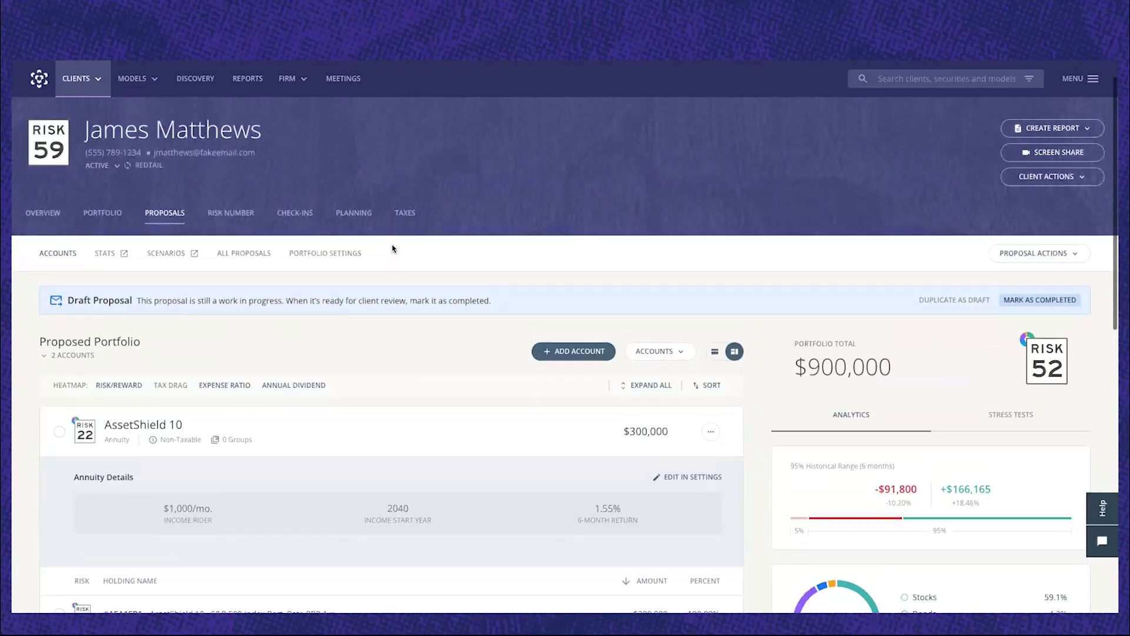
pyautogui.scroll(1, 392, 257)
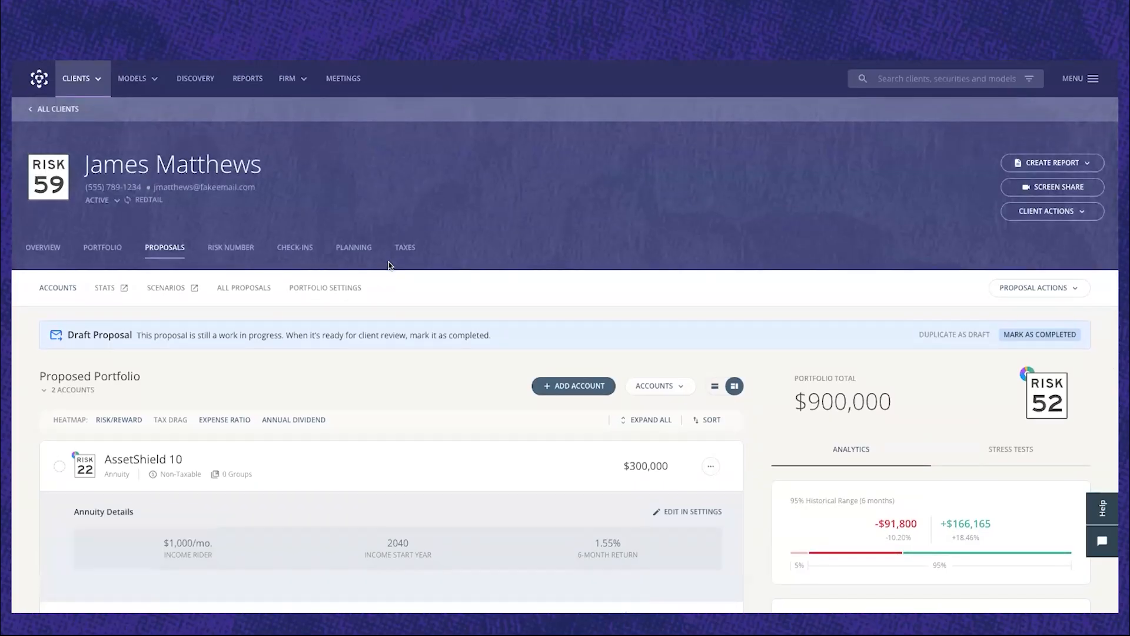
pyautogui.click(357, 249)
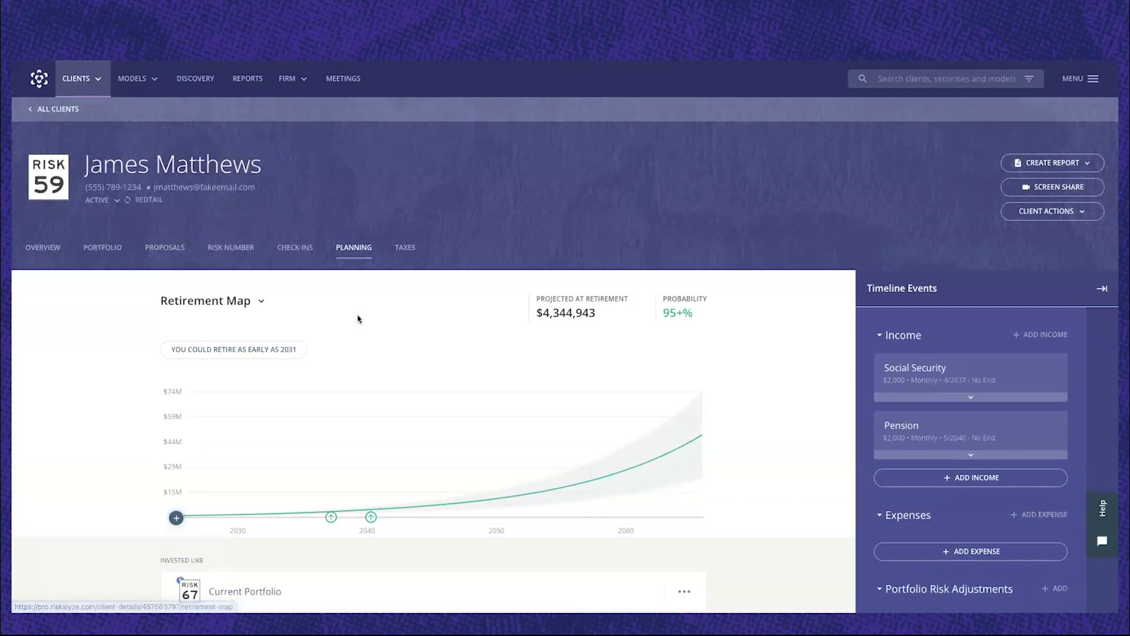
pyautogui.scroll(-2, 358, 318)
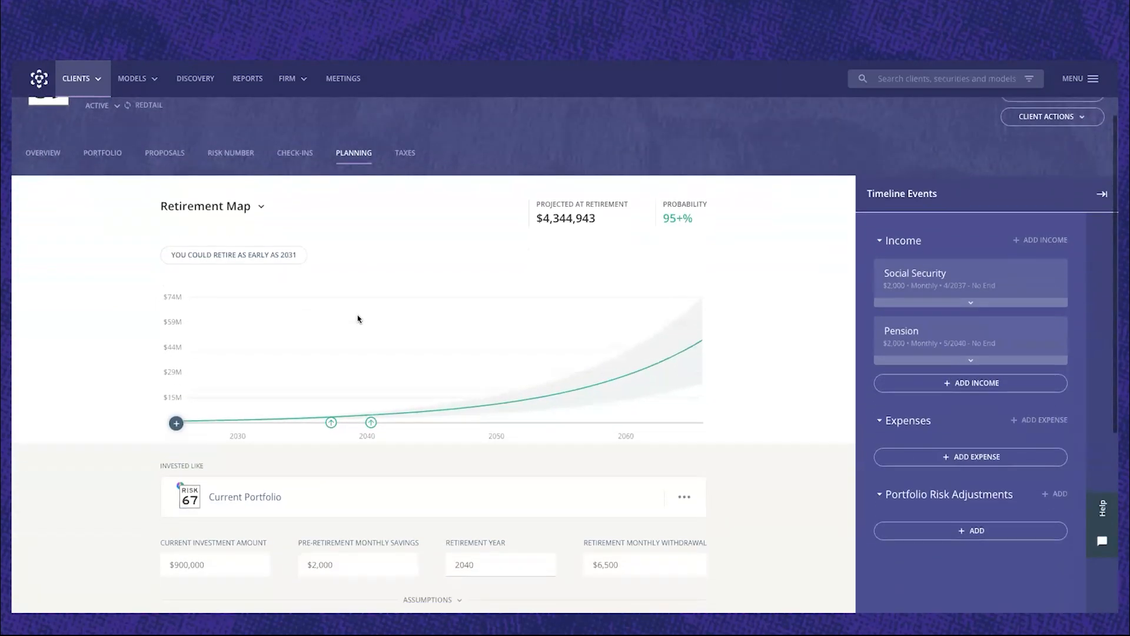
pyautogui.moveTo(357, 317)
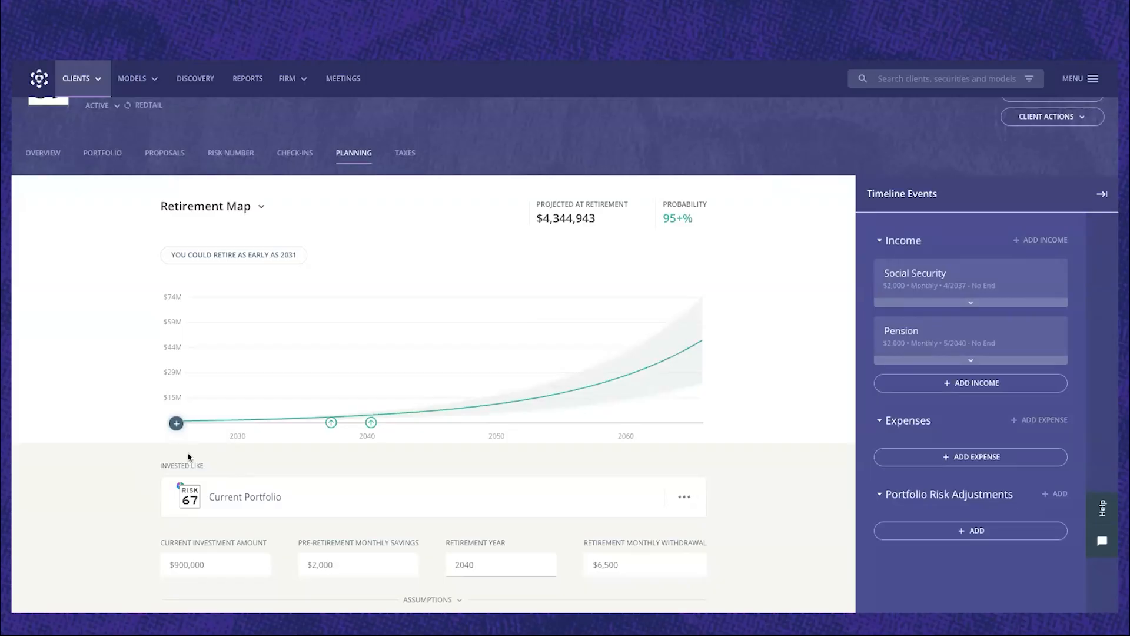
pyautogui.scroll(-1, 188, 457)
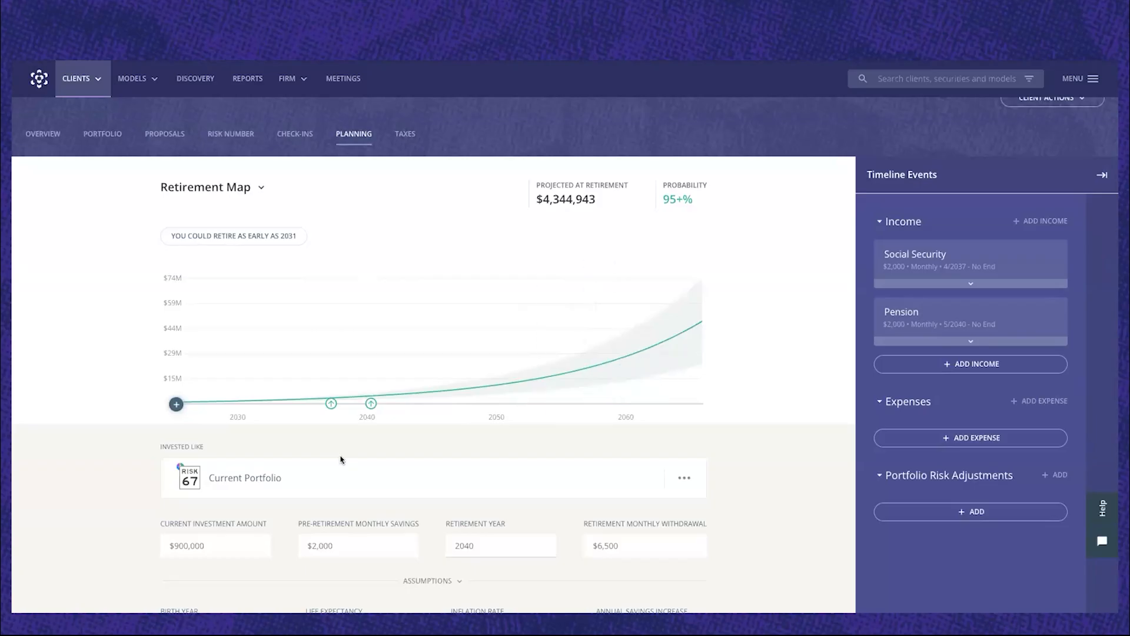
# Base the Retirement Map on the Risk 52 Proposed Portfolio draft from the client's proposals.
pyautogui.scroll(-1, 341, 459)
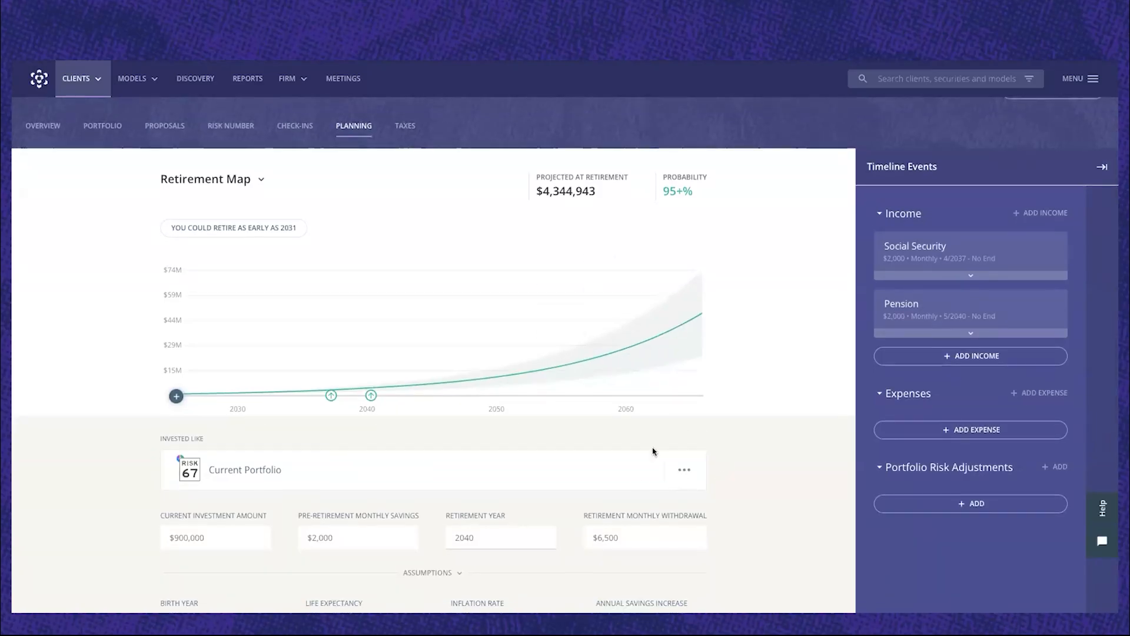
pyautogui.click(685, 472)
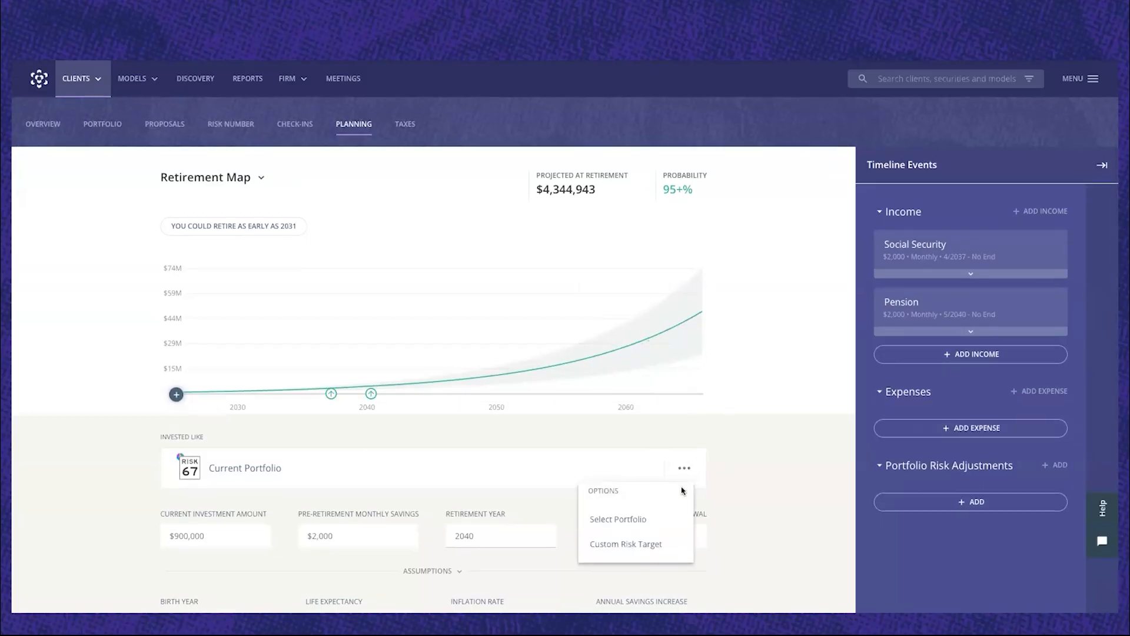
pyautogui.scroll(-1, 698, 463)
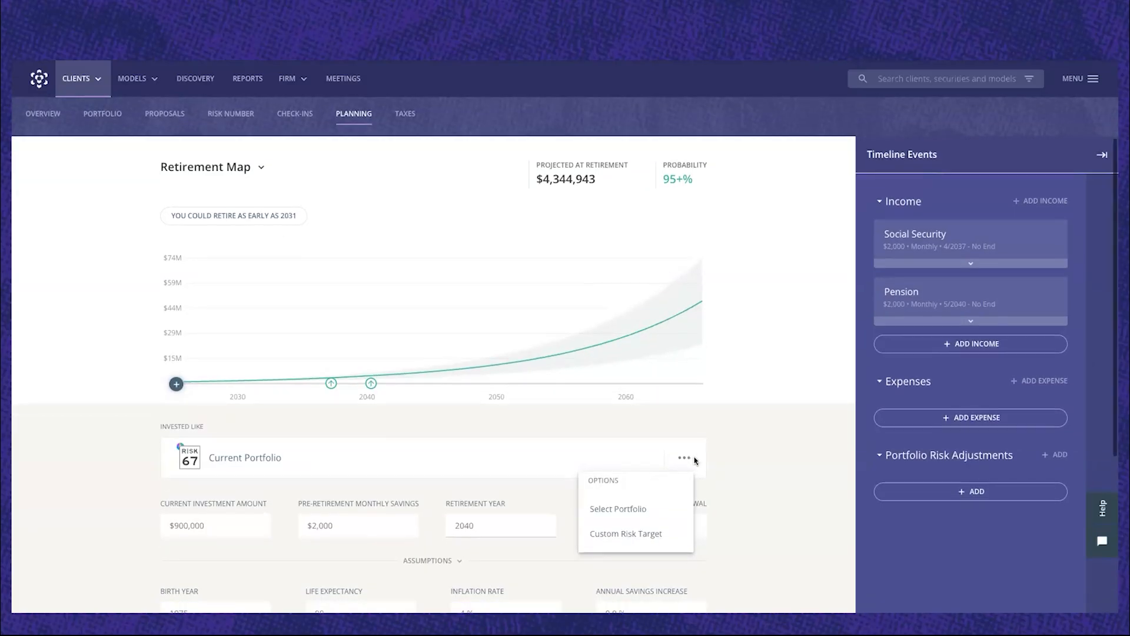
pyautogui.click(624, 501)
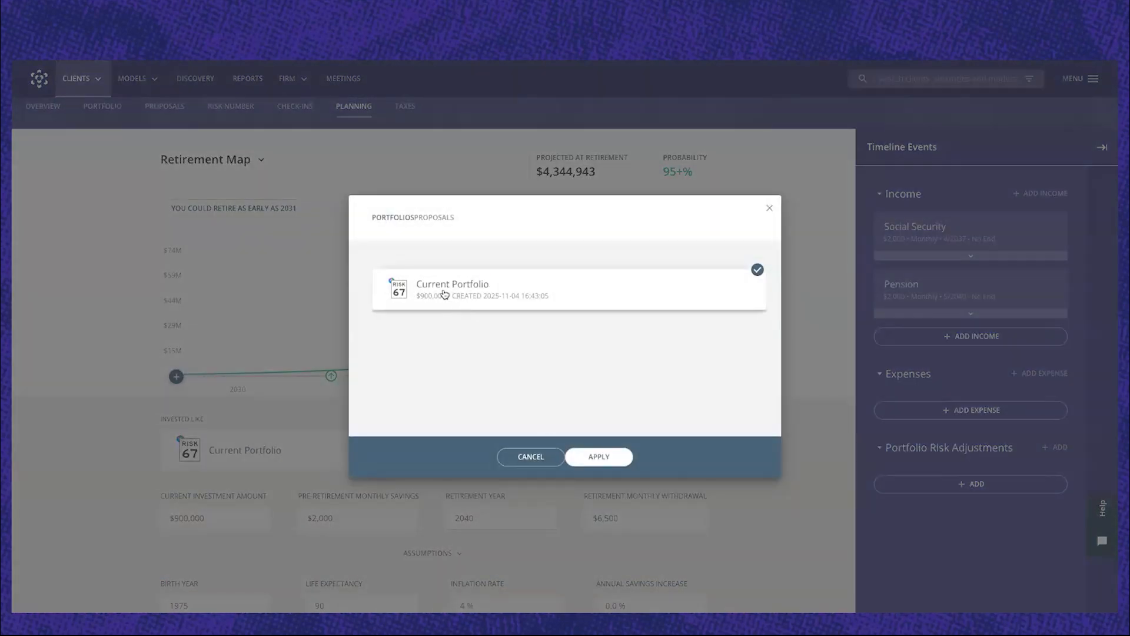
pyautogui.click(441, 218)
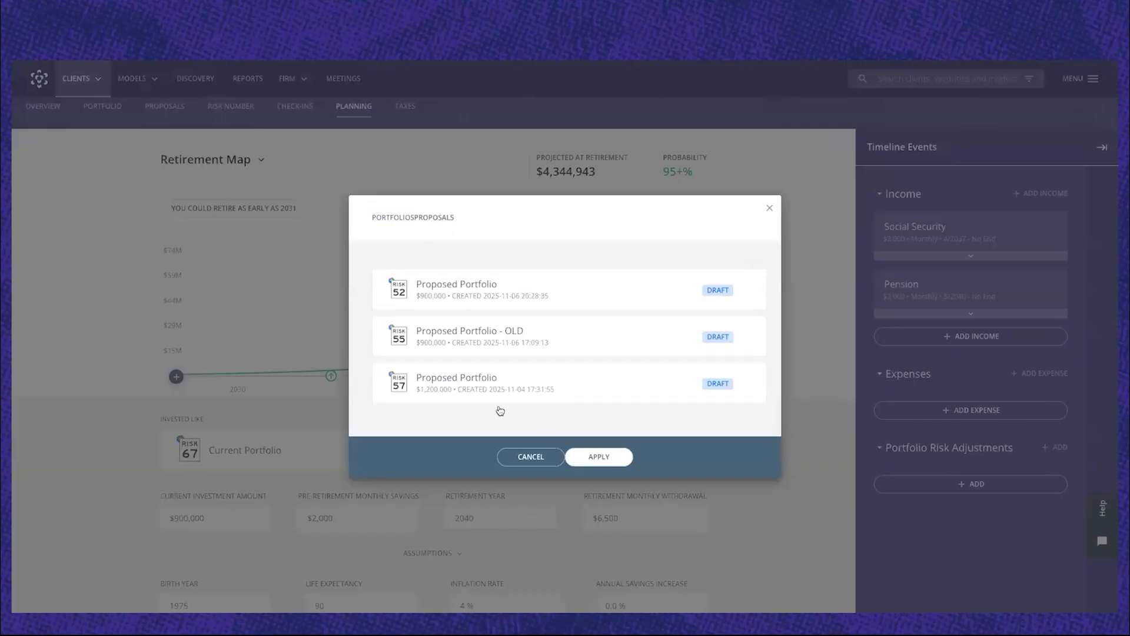
pyautogui.click(475, 291)
pyautogui.click(604, 458)
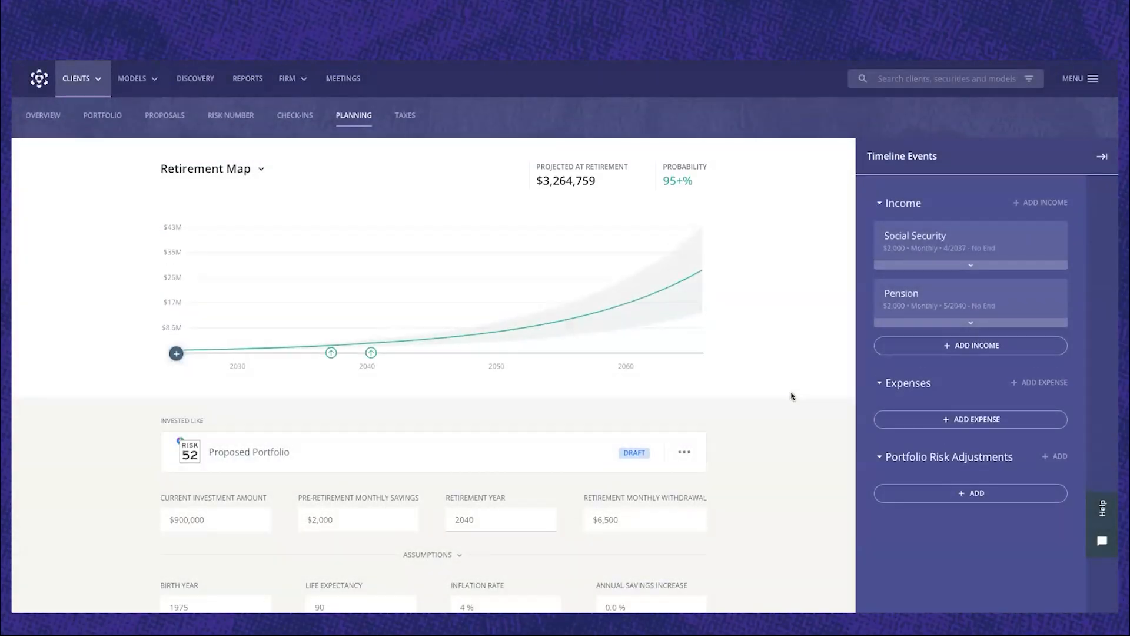
# Examine the Retirement Map's projection with its pre-retirement monthly savings and retirement year inputs.
pyautogui.scroll(-1, 792, 396)
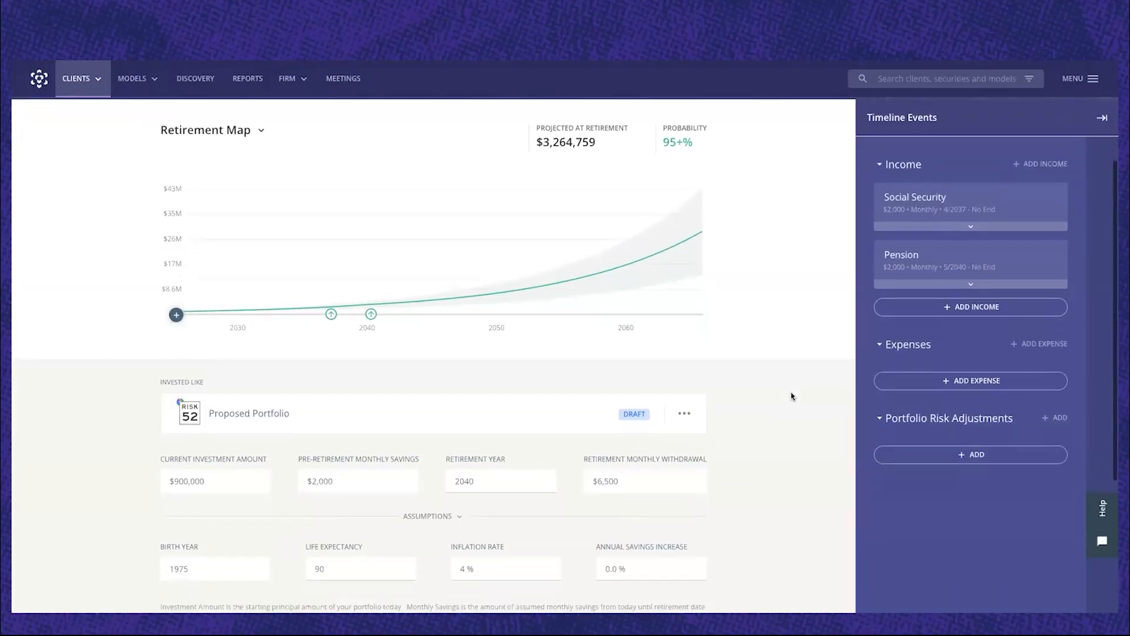
pyautogui.scroll(-1, 792, 395)
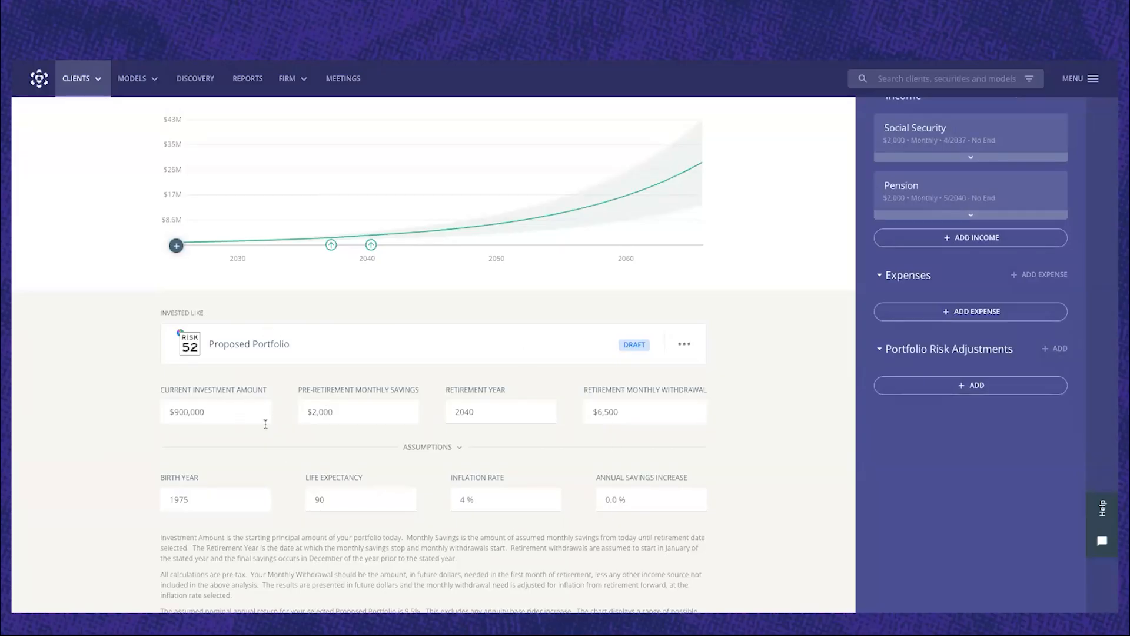
pyautogui.click(357, 409)
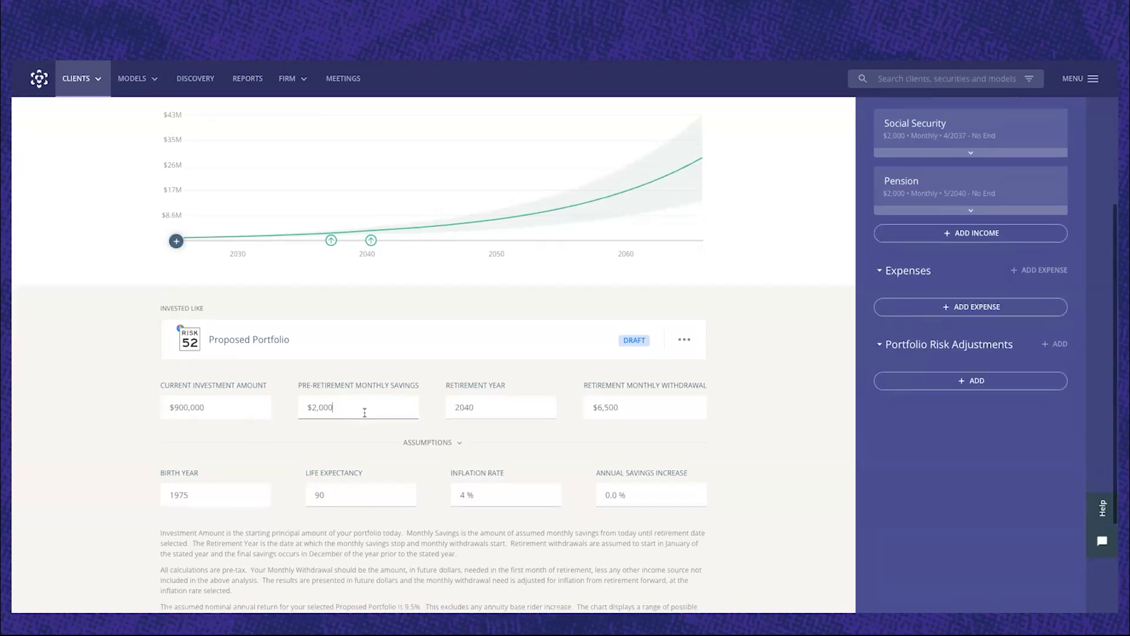
pyautogui.hotkey('ctrl', 'a')
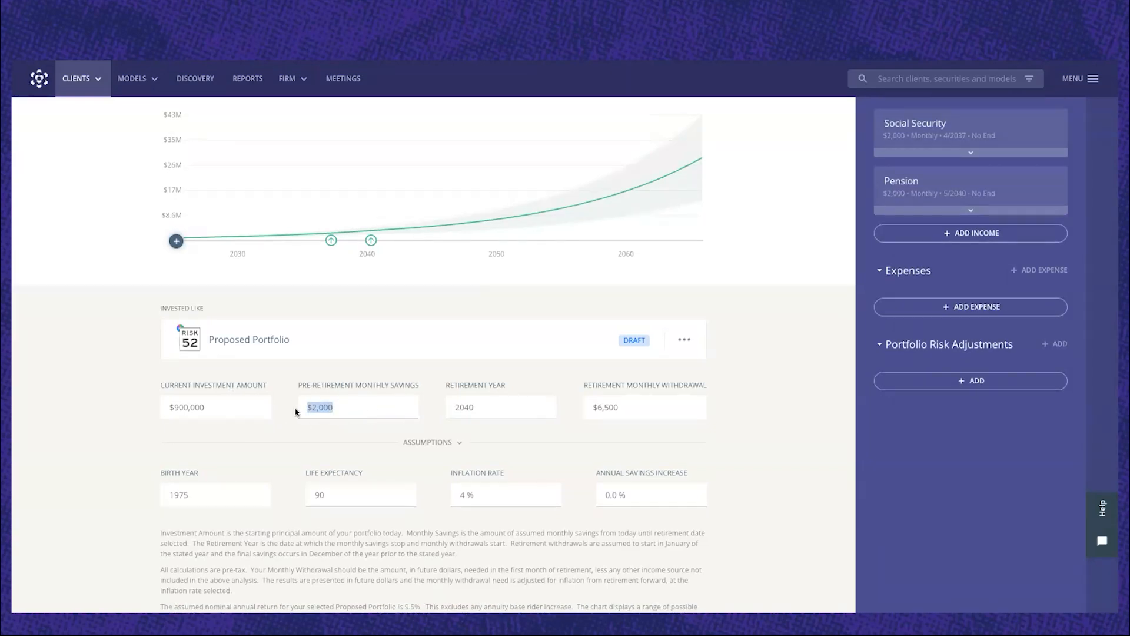
pyautogui.click(357, 409)
pyautogui.scroll(-1, 357, 408)
pyautogui.click(490, 408)
pyautogui.scroll(1, 489, 409)
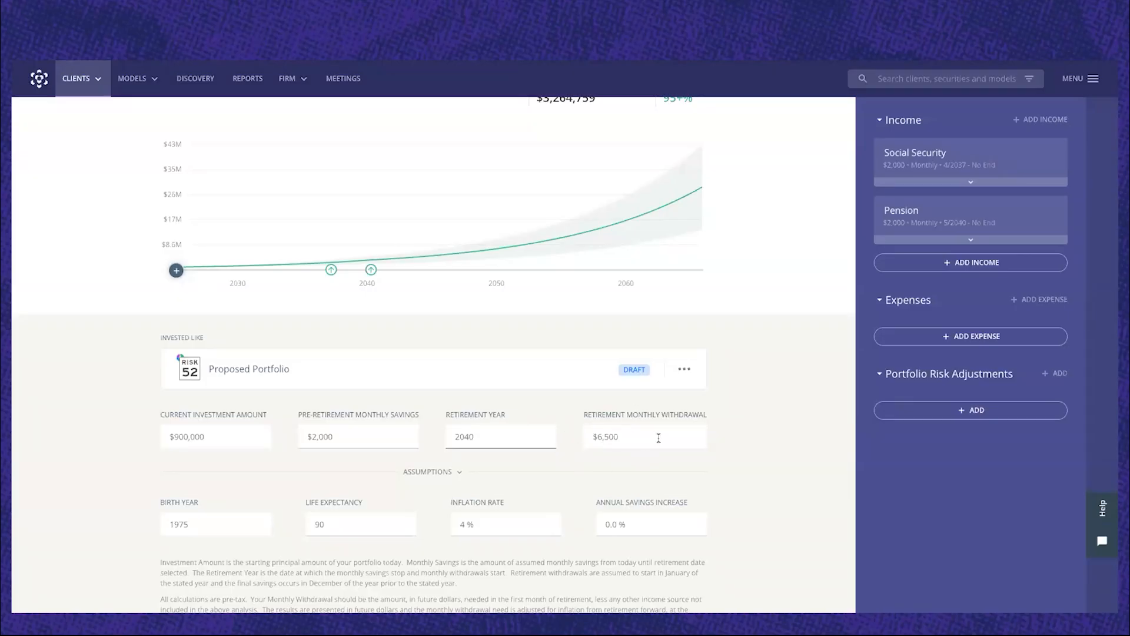
# Examine the retirement monthly withdrawal input and the life expectancy, inflation rate and annual savings increase assumptions.
pyautogui.scroll(1, 635, 440)
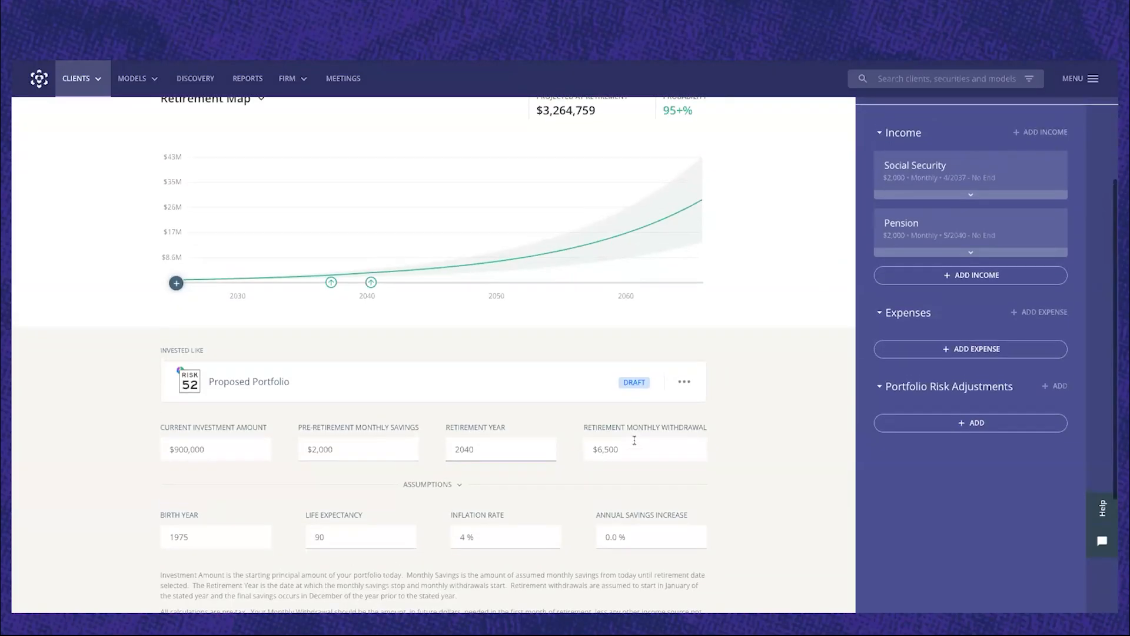
pyautogui.click(628, 460)
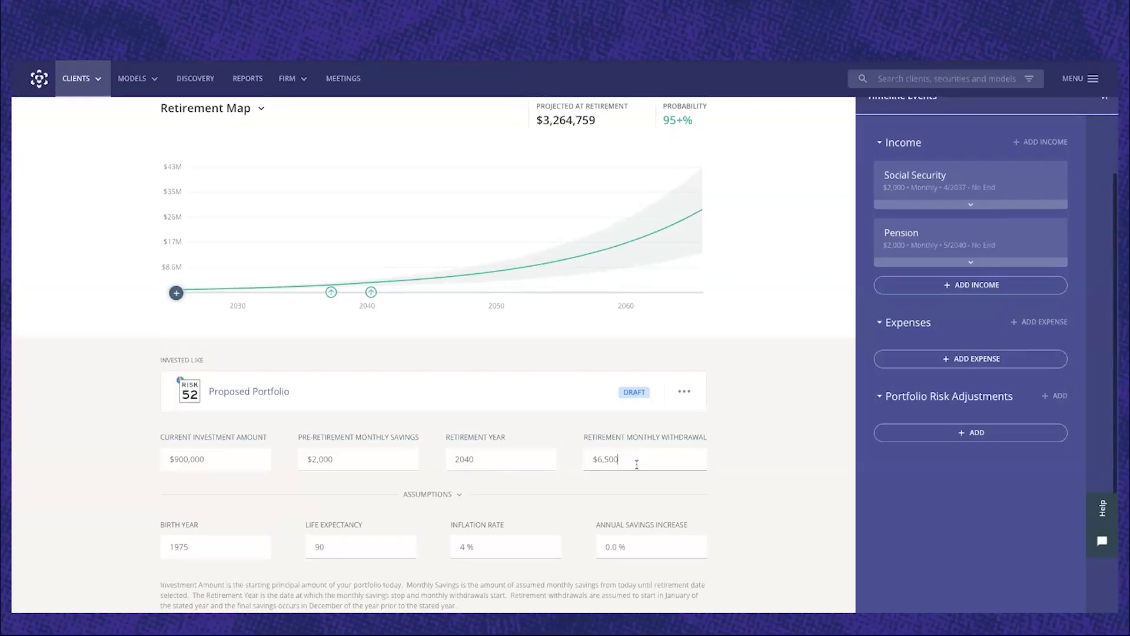
pyautogui.moveTo(636, 461); pyautogui.dragTo(580, 463)
pyautogui.click(607, 491)
pyautogui.scroll(-1, 276, 505)
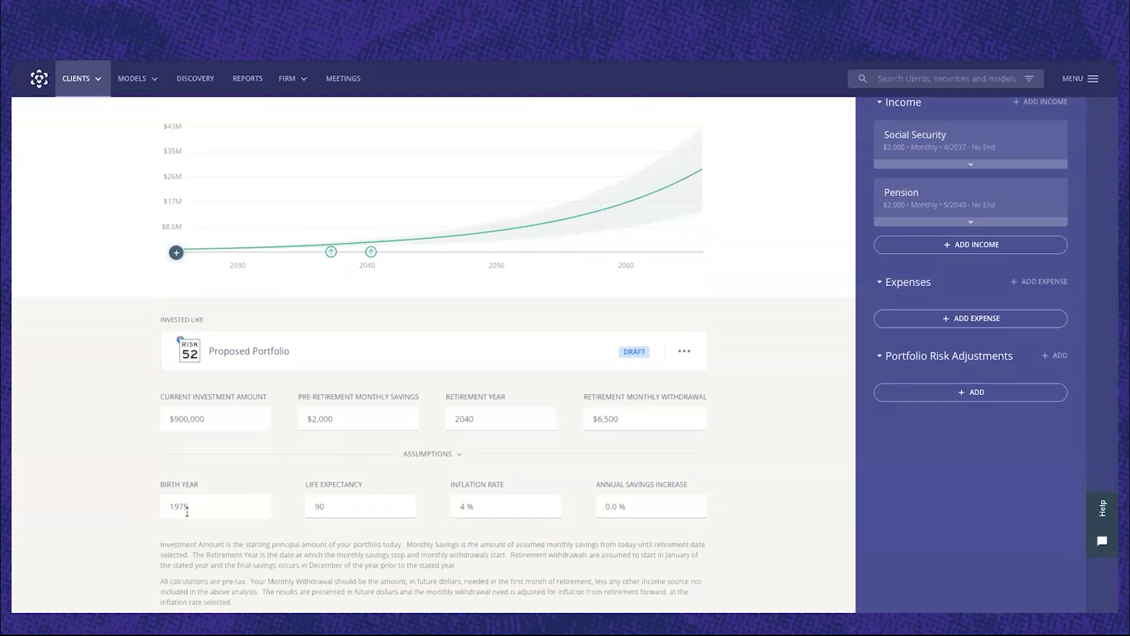
pyautogui.click(480, 507)
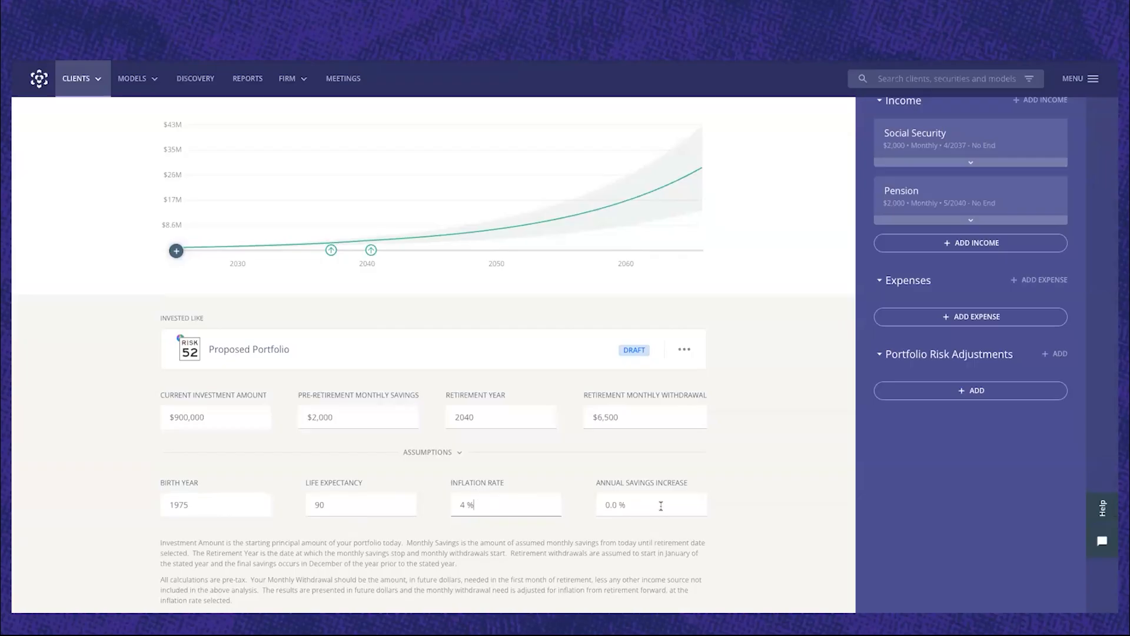
# Read the explanatory notes below the assumptions, especially how the monthly withdrawal is stated pre-tax and in future dollars.
pyautogui.scroll(-3, 661, 506)
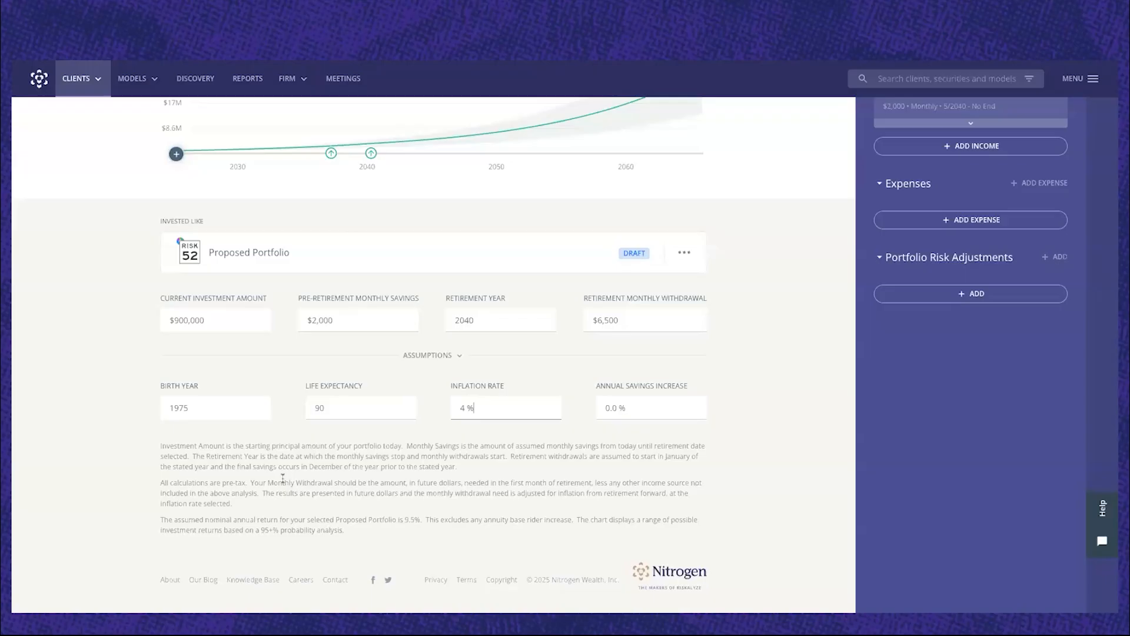
pyautogui.scroll(-1, 282, 478)
pyautogui.moveTo(161, 436); pyautogui.dragTo(362, 525)
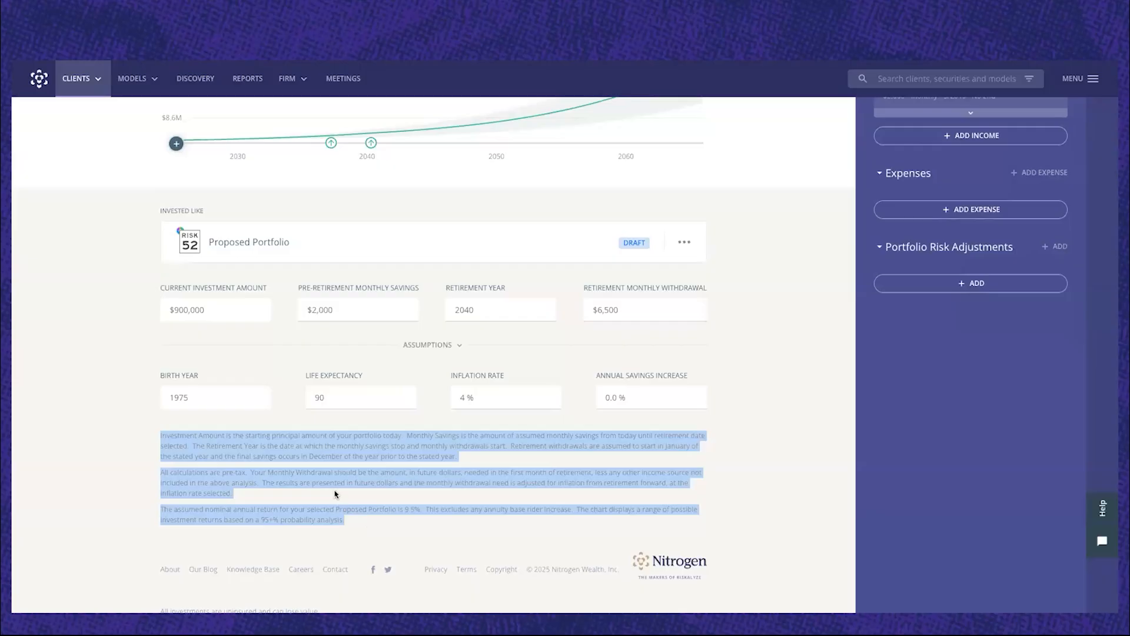
pyautogui.click(231, 478)
pyautogui.moveTo(161, 473); pyautogui.dragTo(266, 495)
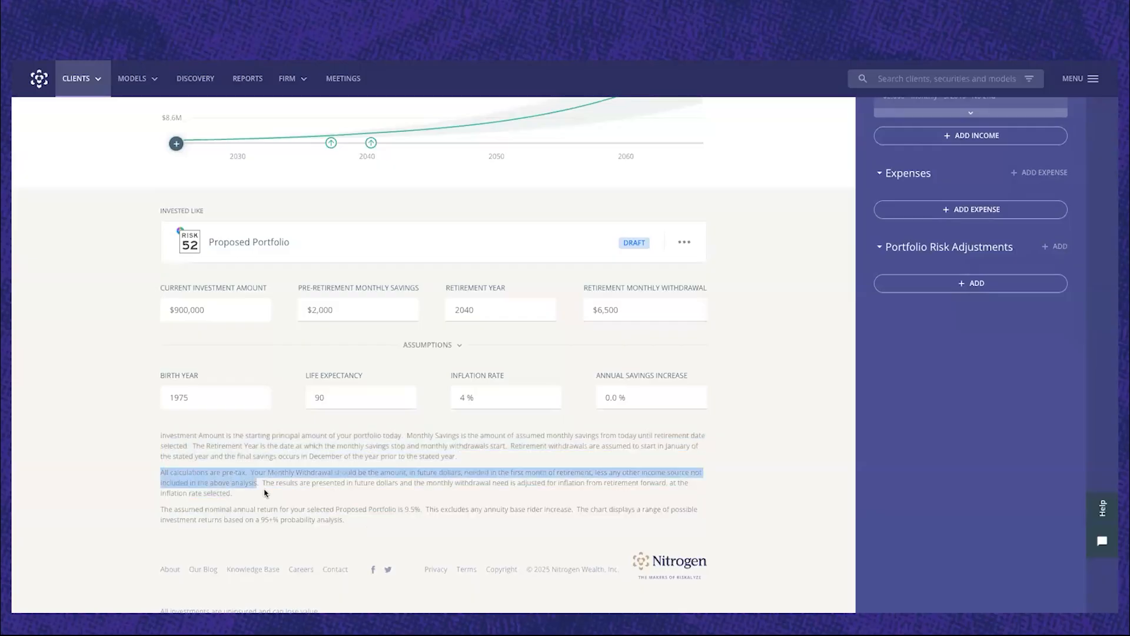
pyautogui.click(298, 477)
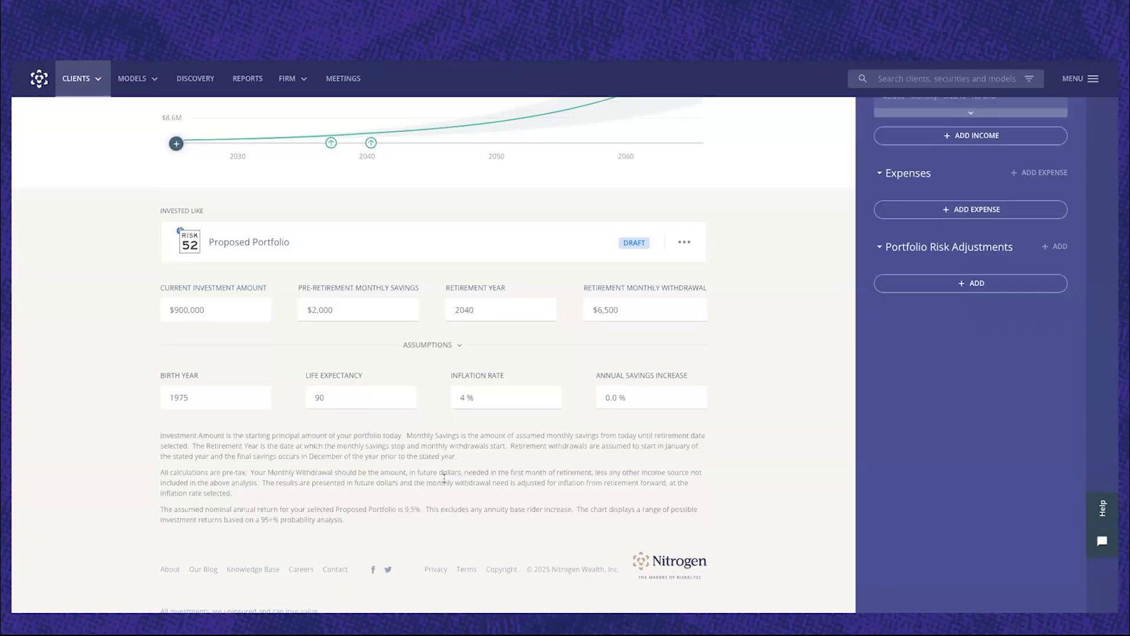
pyautogui.moveTo(410, 474); pyautogui.dragTo(476, 474)
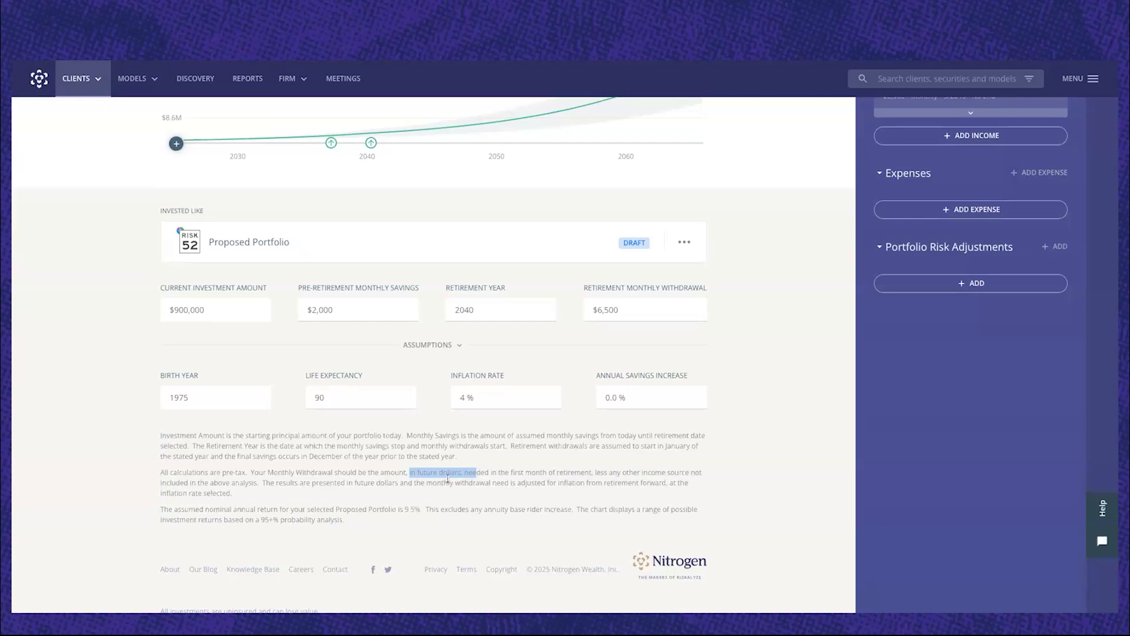
pyautogui.click(368, 475)
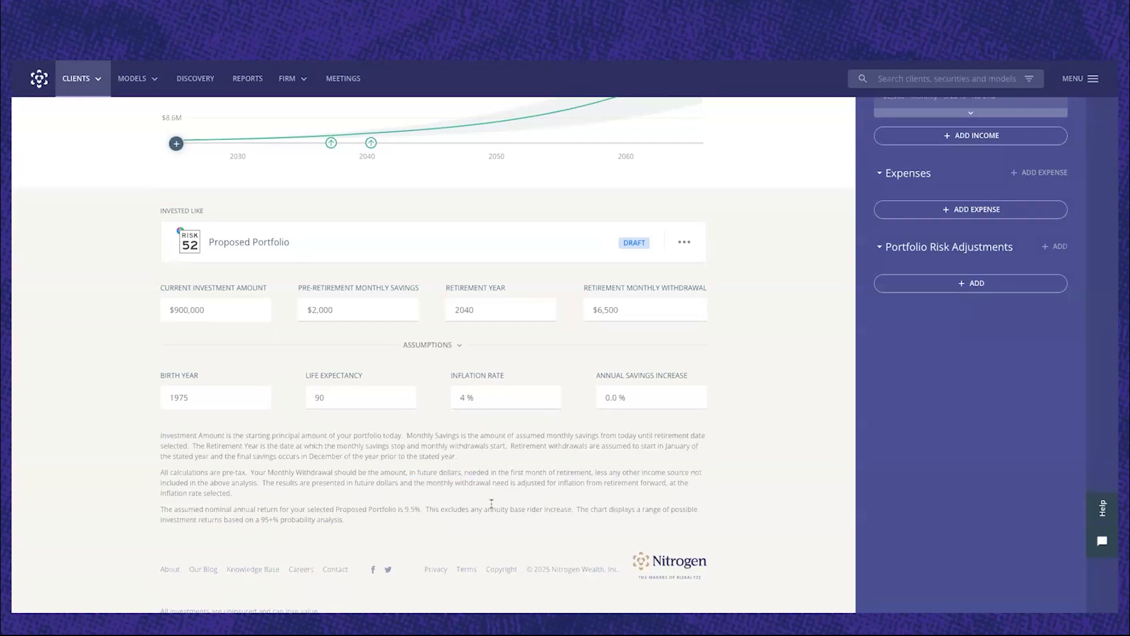
# Review the Social Security income event's benefit amount, start month and start year, and its marker on the projection chart.
pyautogui.scroll(2, 496, 459)
pyautogui.scroll(4, 495, 459)
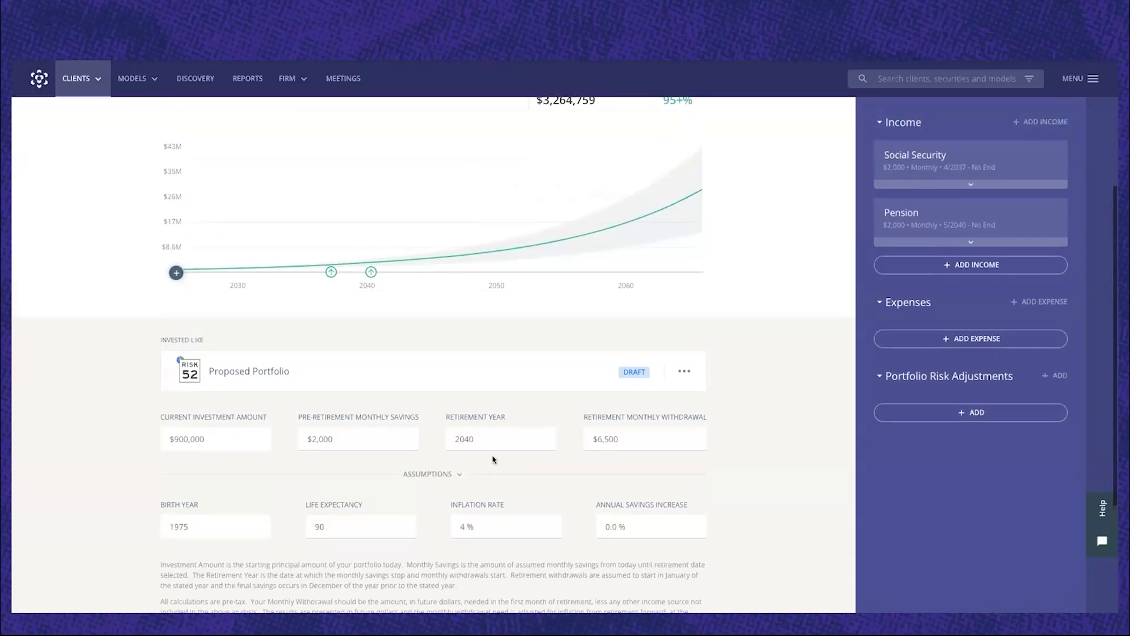
pyautogui.scroll(3, 493, 459)
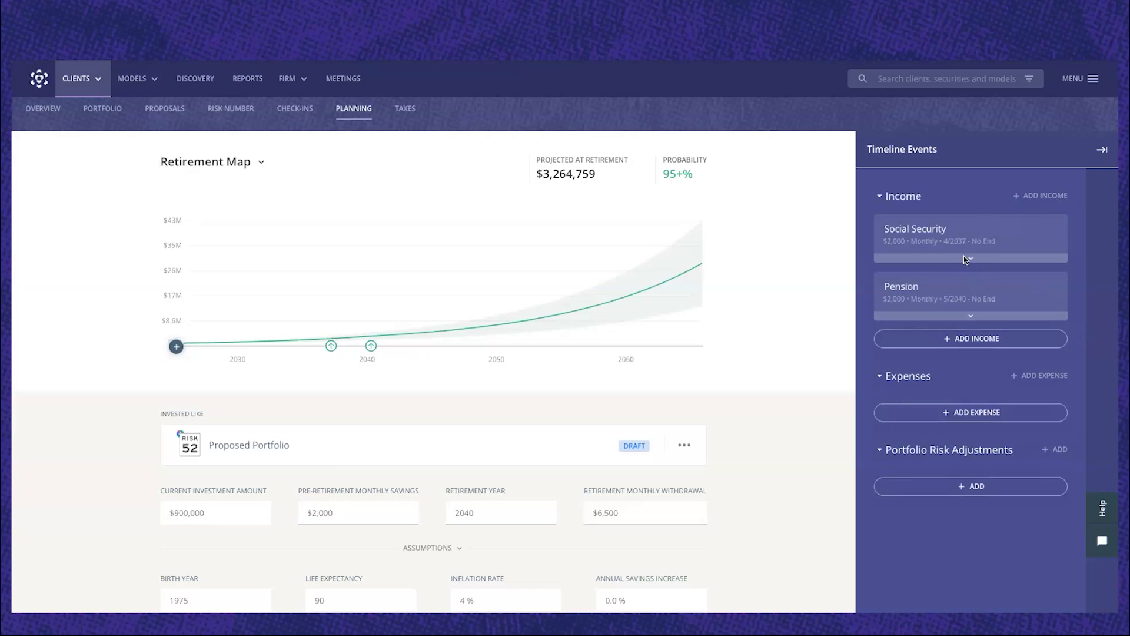
pyautogui.click(967, 259)
pyautogui.scroll(-1, 970, 259)
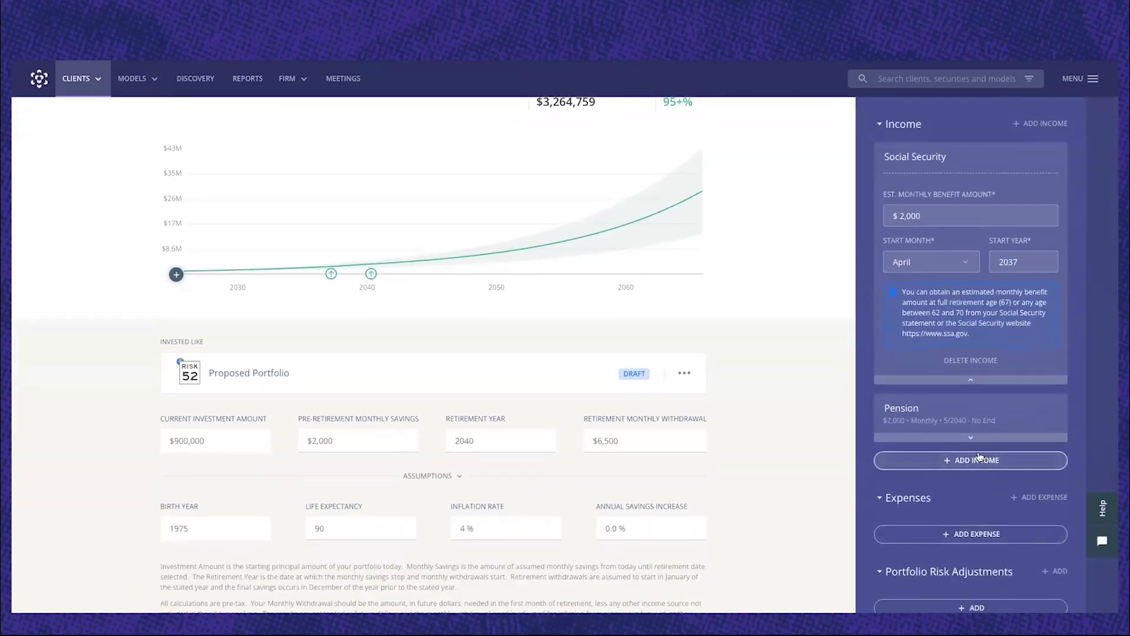
pyautogui.click(973, 465)
pyautogui.scroll(1, 972, 469)
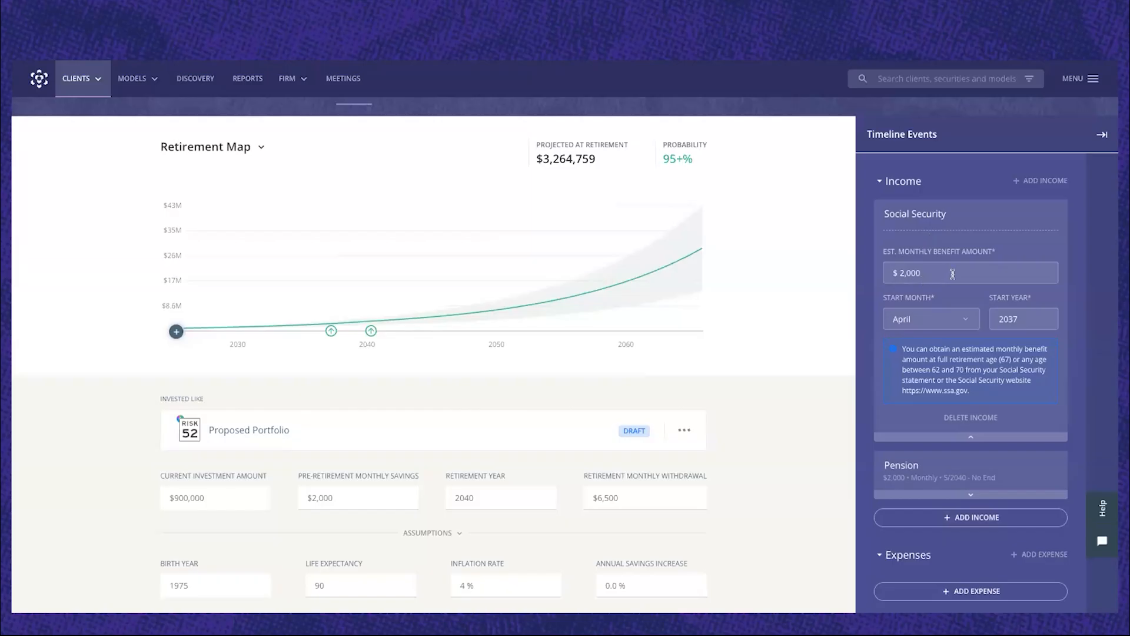
pyautogui.click(953, 321)
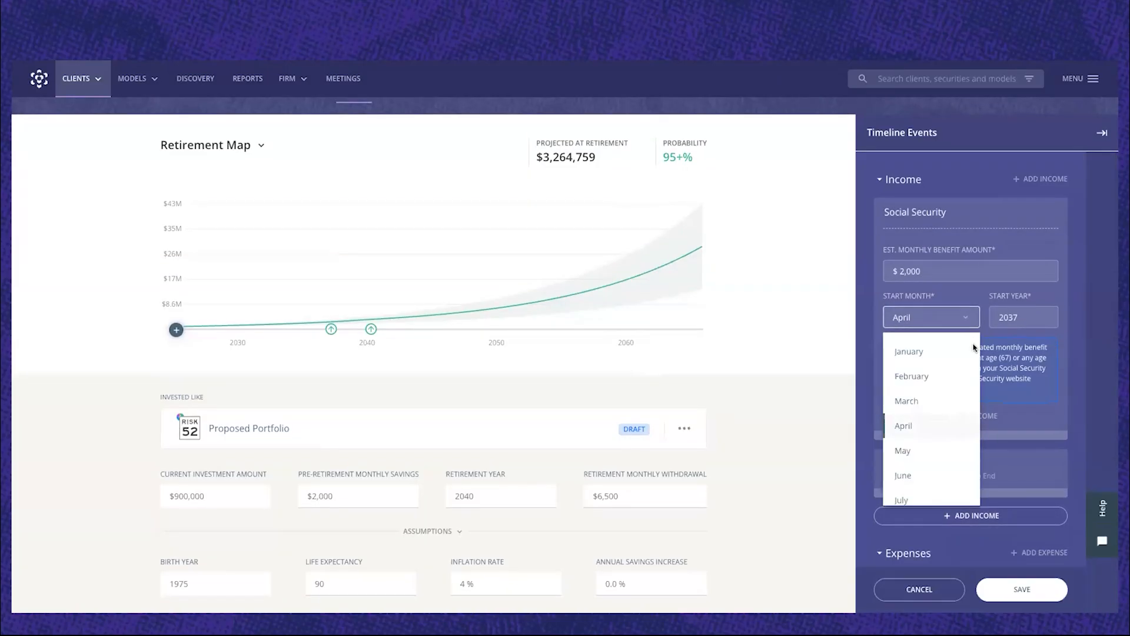
pyautogui.click(913, 426)
pyautogui.click(1027, 316)
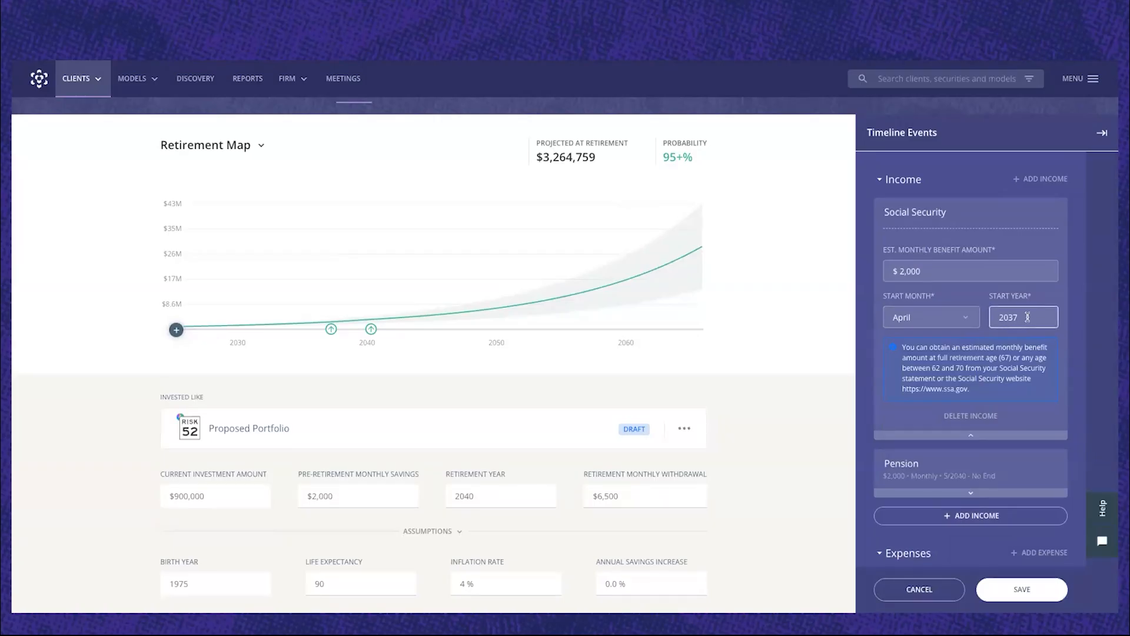
pyautogui.scroll(-1, 1027, 316)
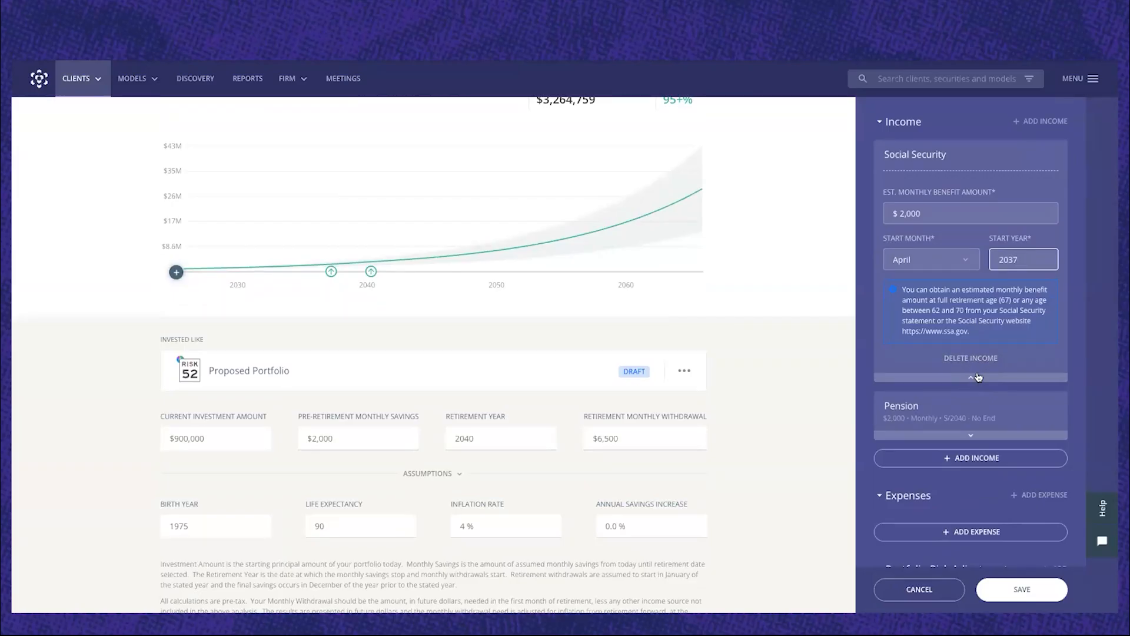
pyautogui.click(331, 273)
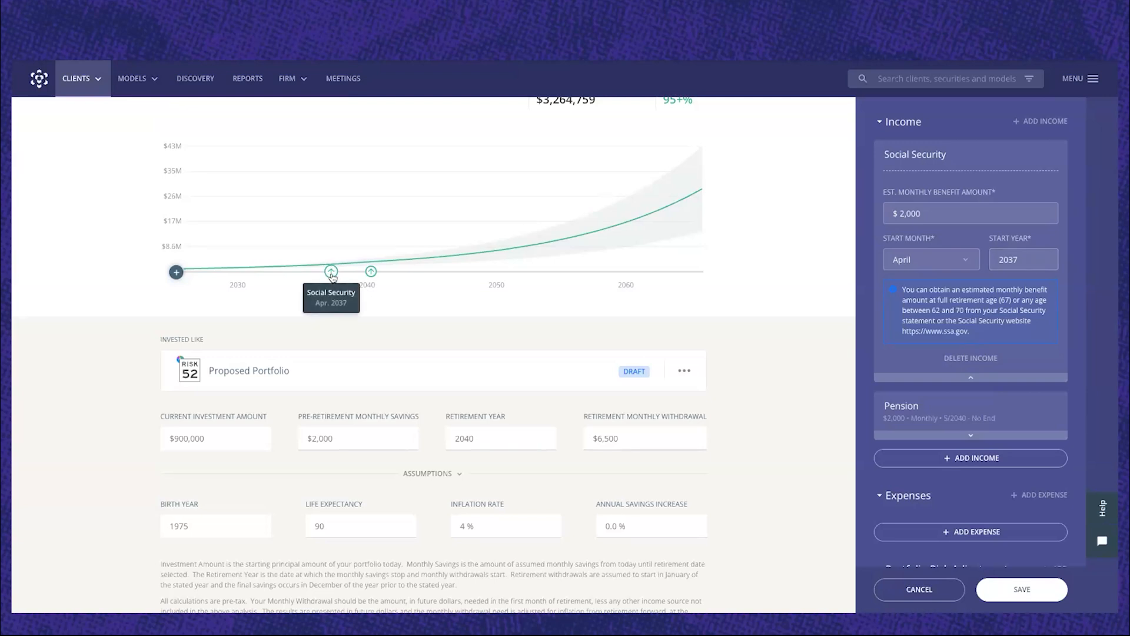
pyautogui.click(966, 378)
pyautogui.scroll(1, 648, 353)
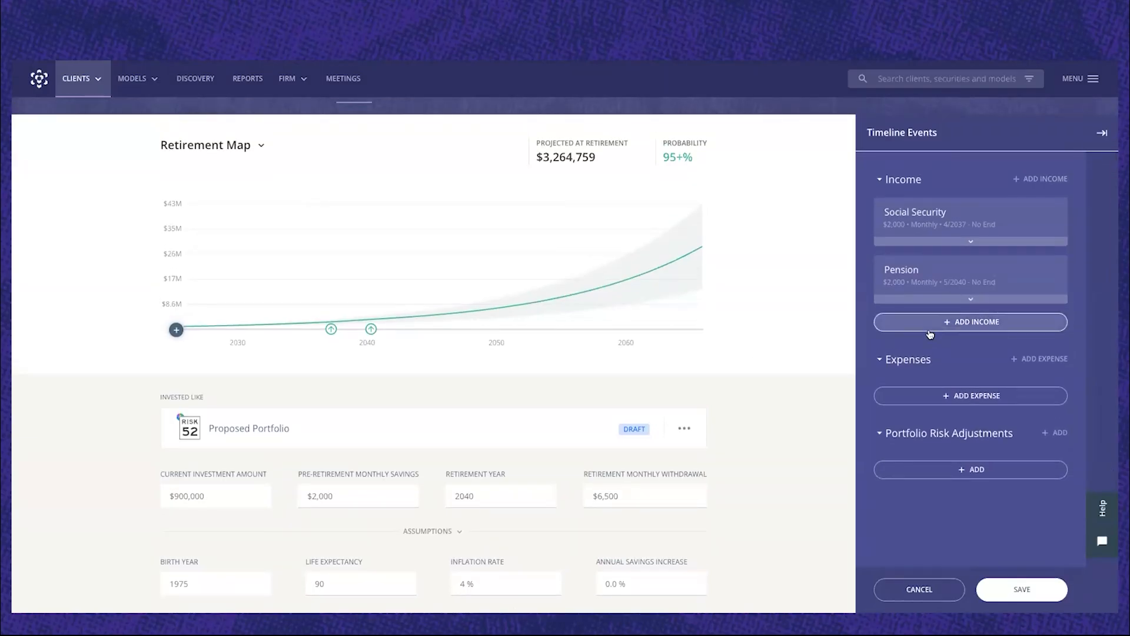
# Review the Pension income event's details and chart marker, along with the Expenses and Portfolio Risk Adjustments sections.
pyautogui.scroll(1, 965, 331)
pyautogui.click(967, 320)
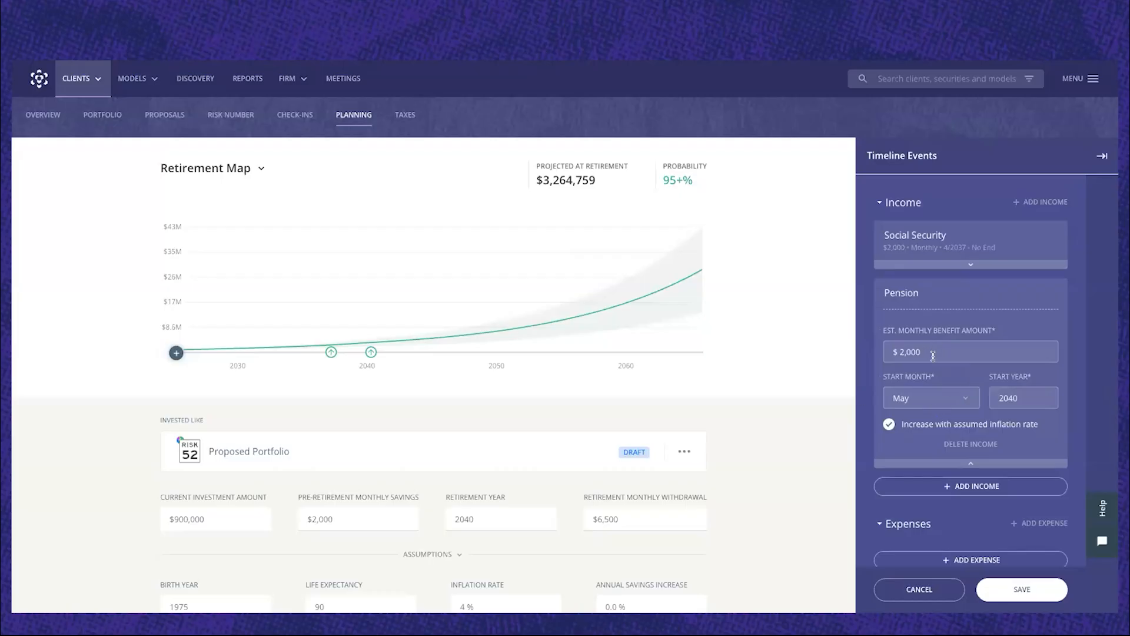
pyautogui.click(980, 467)
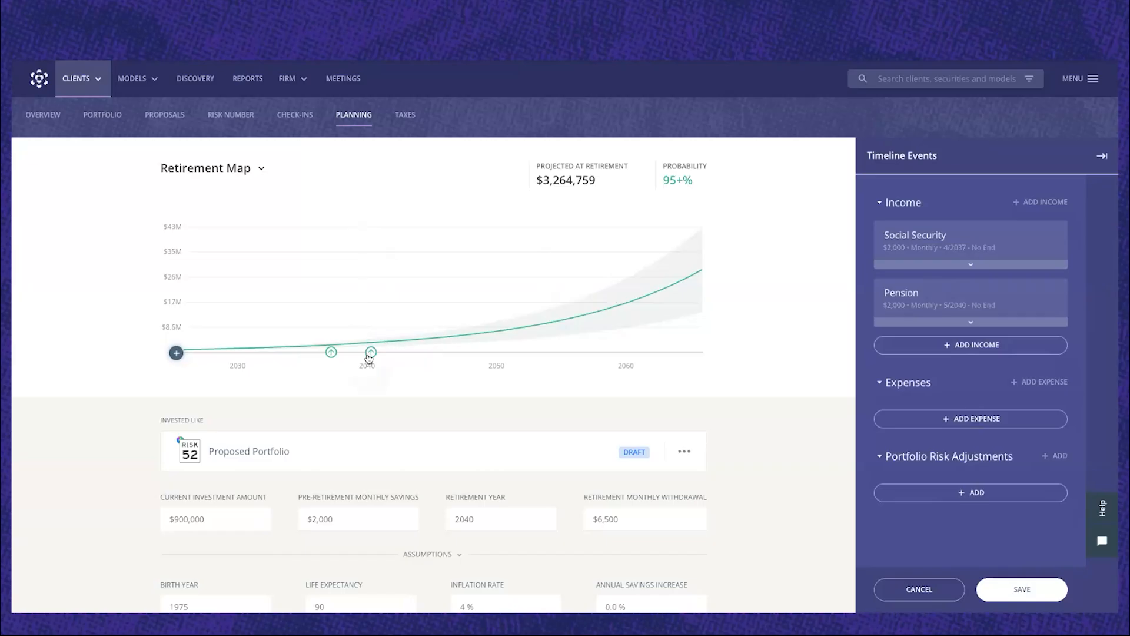
pyautogui.moveTo(366, 357)
pyautogui.scroll(-1, 954, 389)
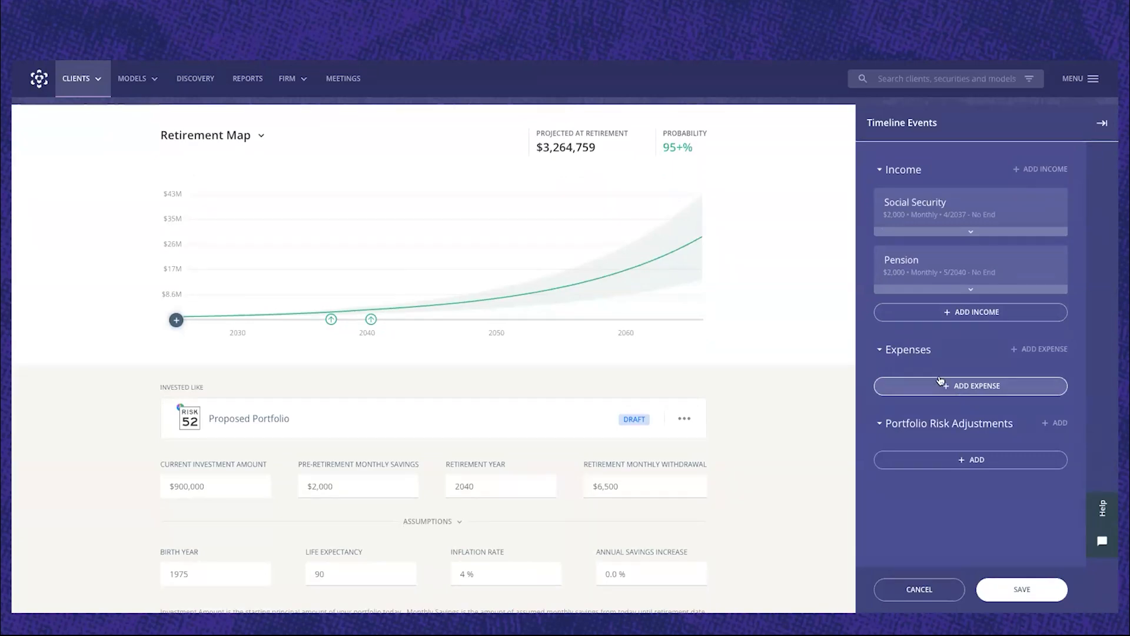
pyautogui.scroll(-1, 515, 294)
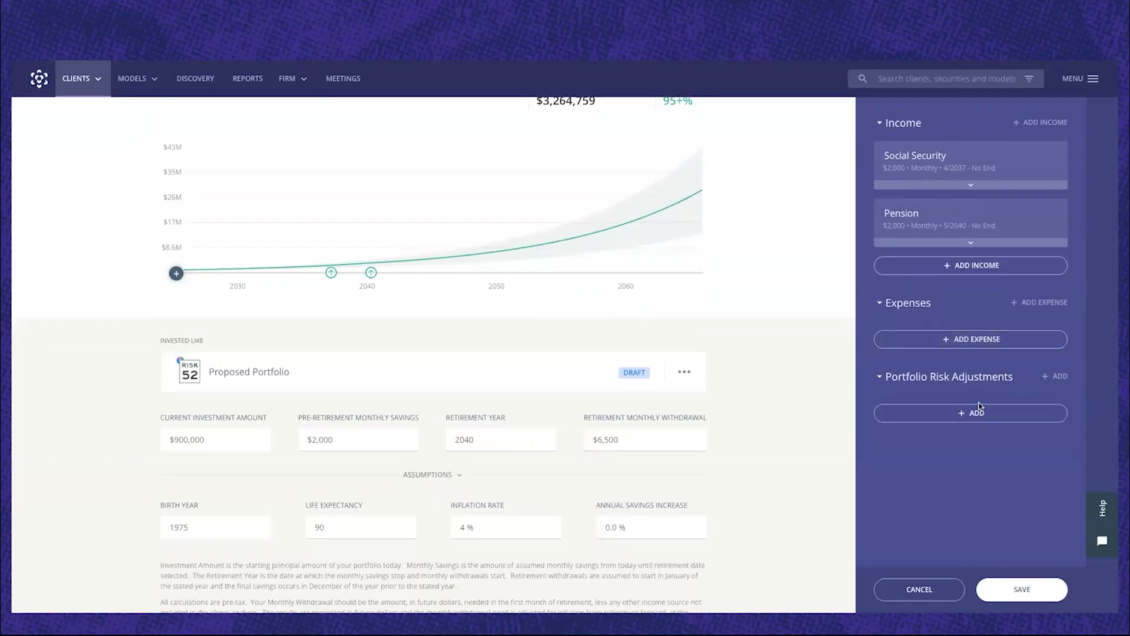
pyautogui.scroll(-1, 962, 380)
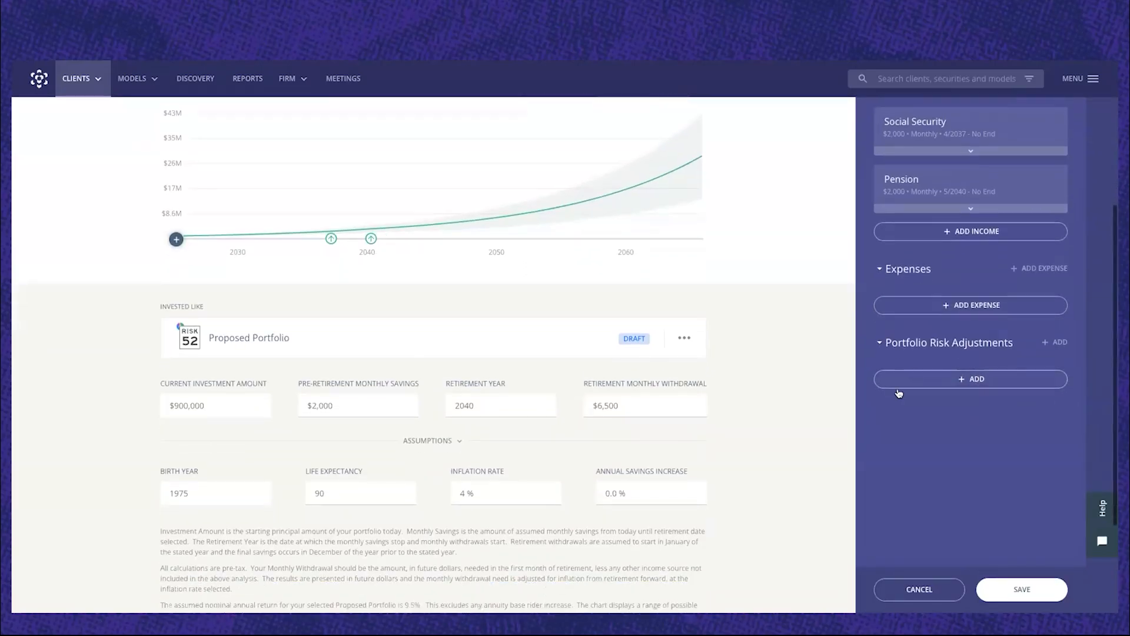
# Add a portfolio risk adjustment to the timeline events and review its start date and risk level settings.
pyautogui.click(949, 384)
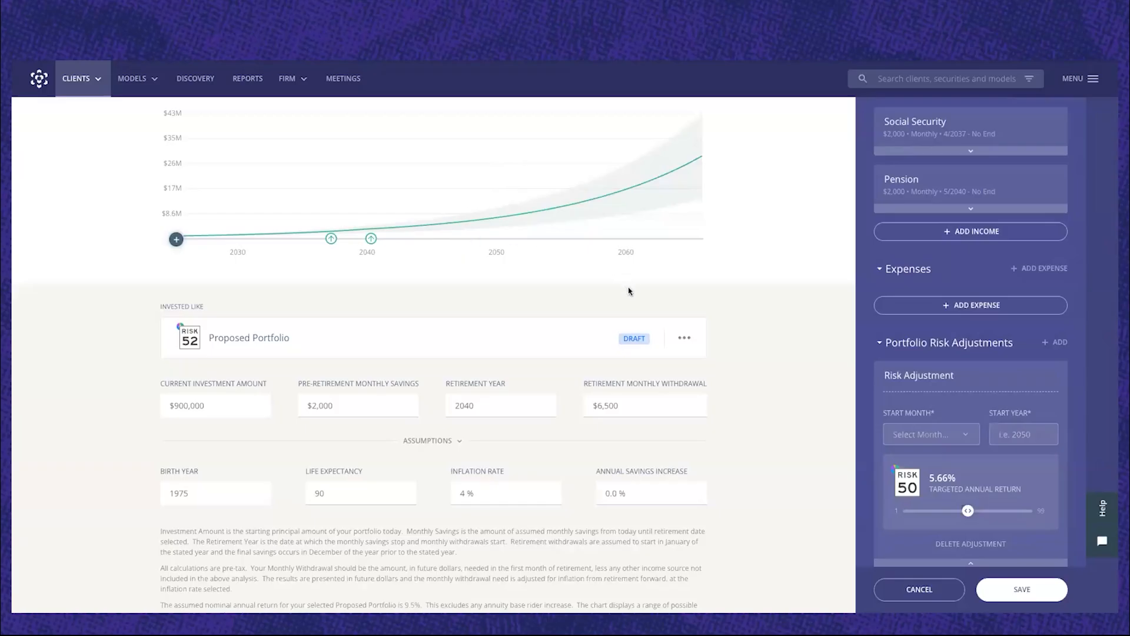
pyautogui.scroll(-3, 956, 372)
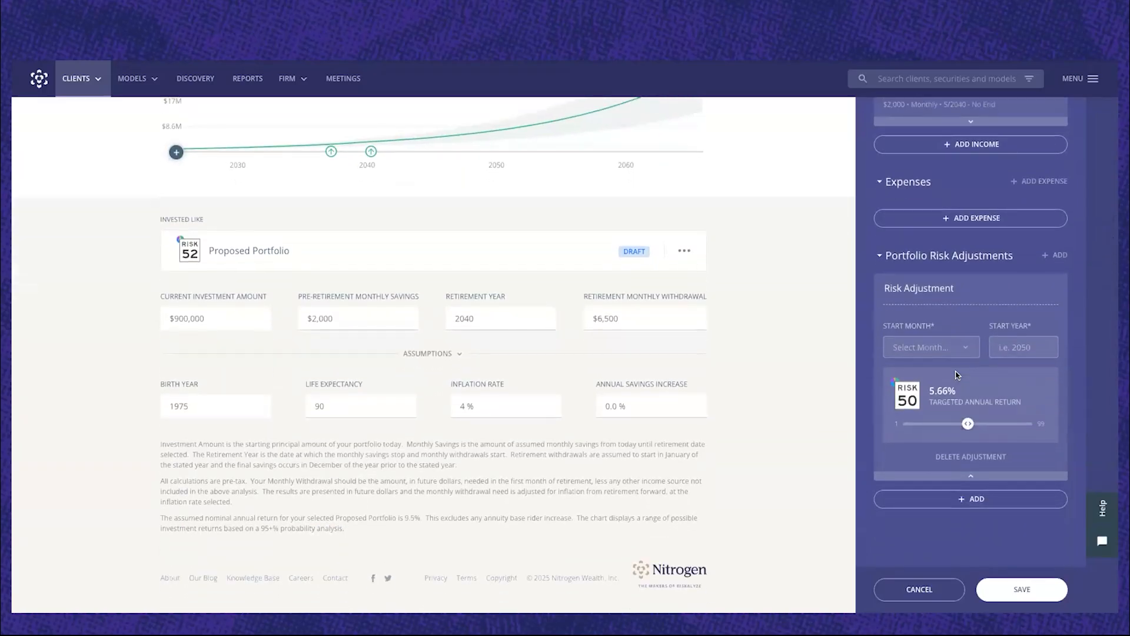
pyautogui.scroll(2, 956, 377)
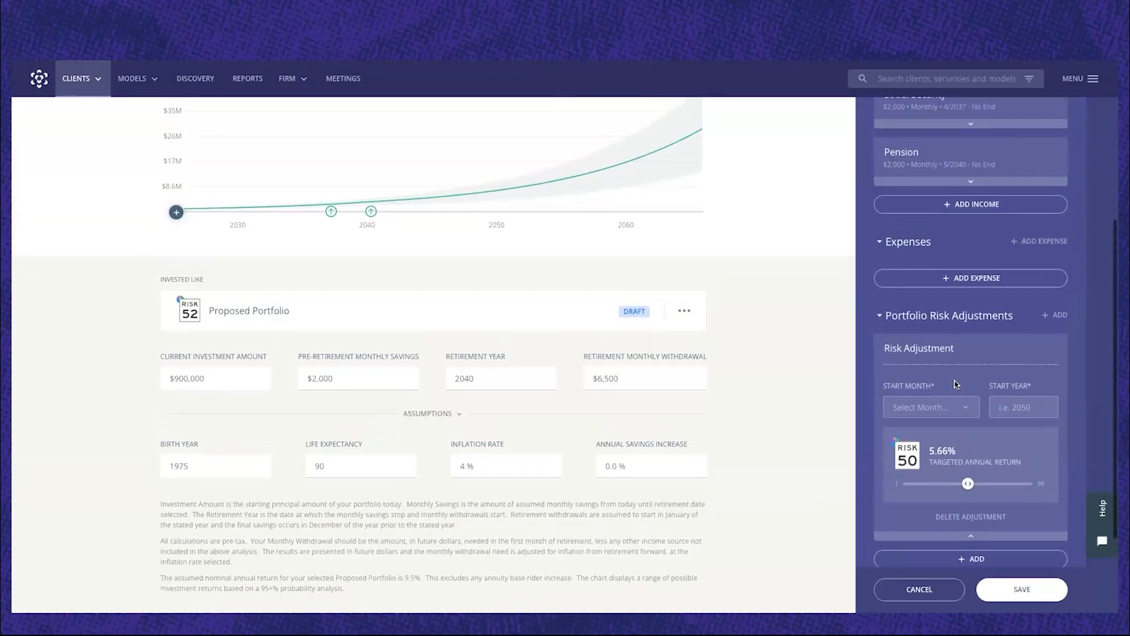
pyautogui.scroll(3, 978, 388)
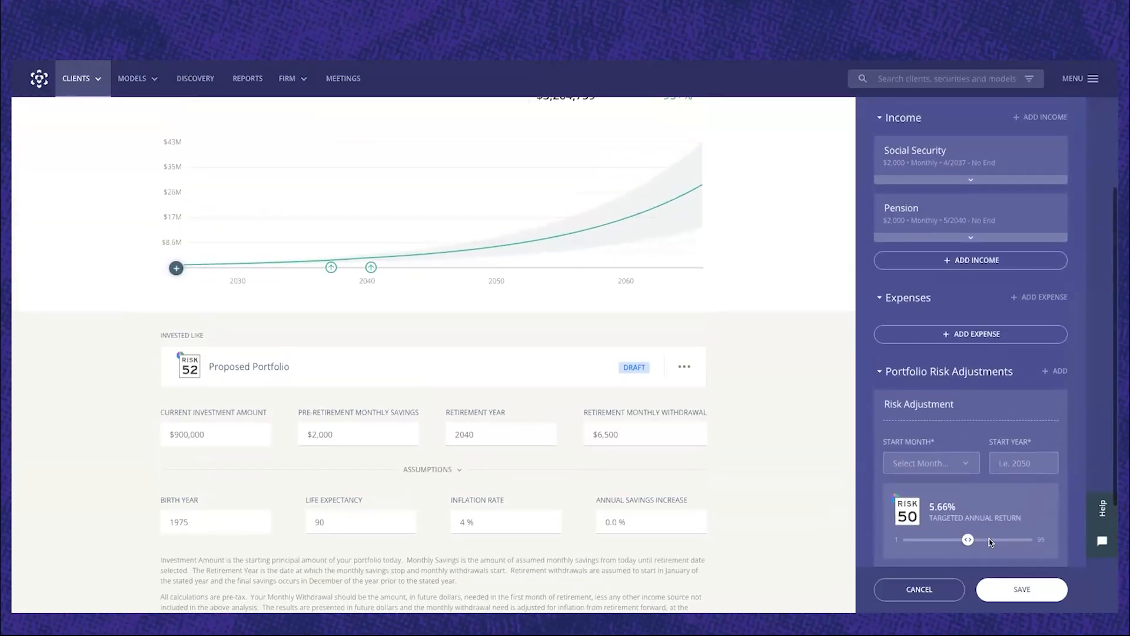
# Recheck the Pension income event's benefit amount and start date, and try to save the timeline events.
pyautogui.click(942, 275)
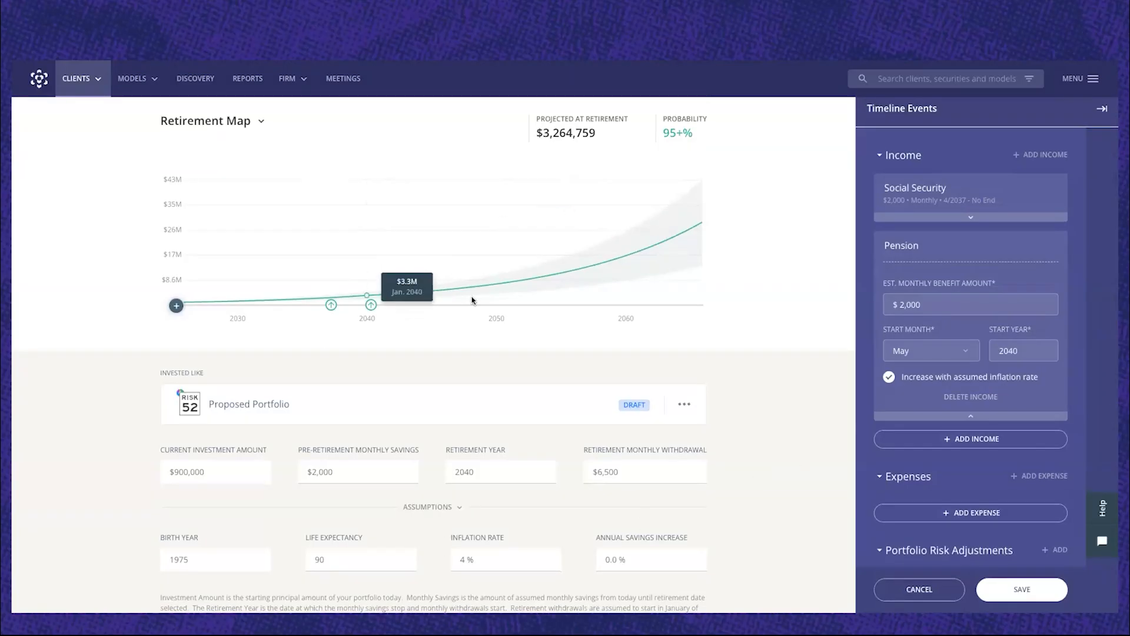
pyautogui.click(999, 420)
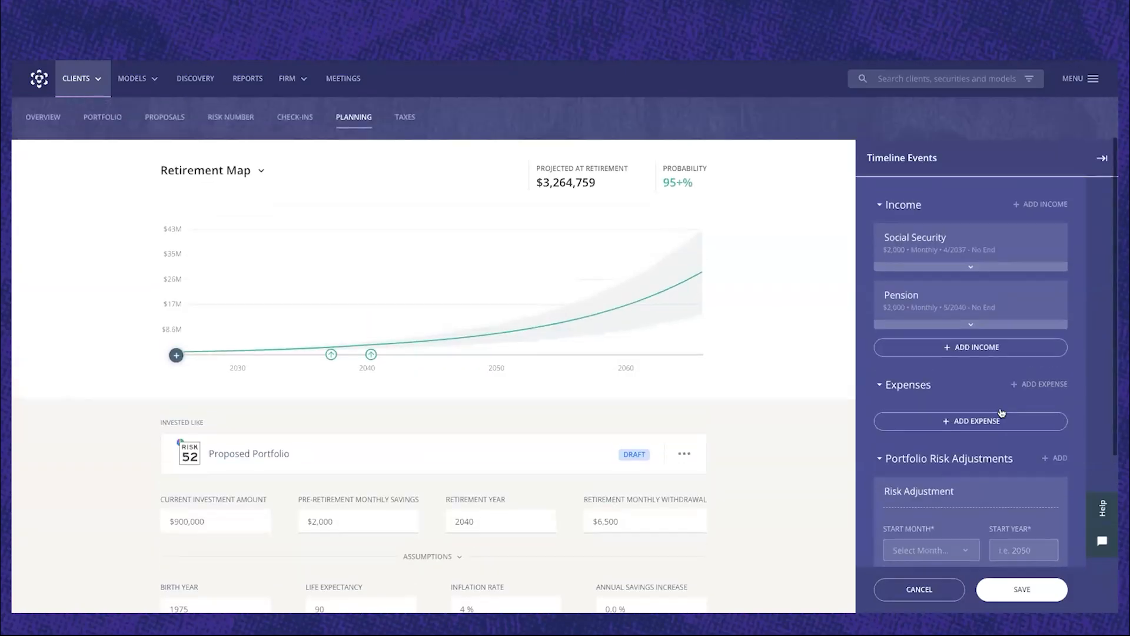
pyautogui.click(1022, 589)
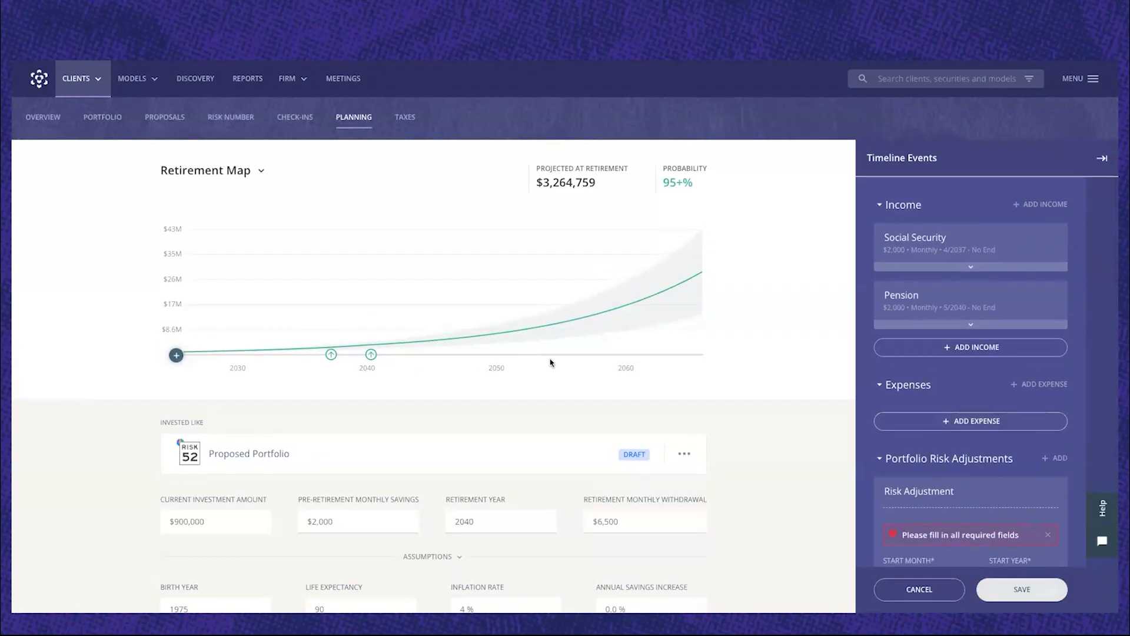
# Hide the Pension income event from the projection through its marker on the Retirement Map chart.
pyautogui.scroll(1, 471, 390)
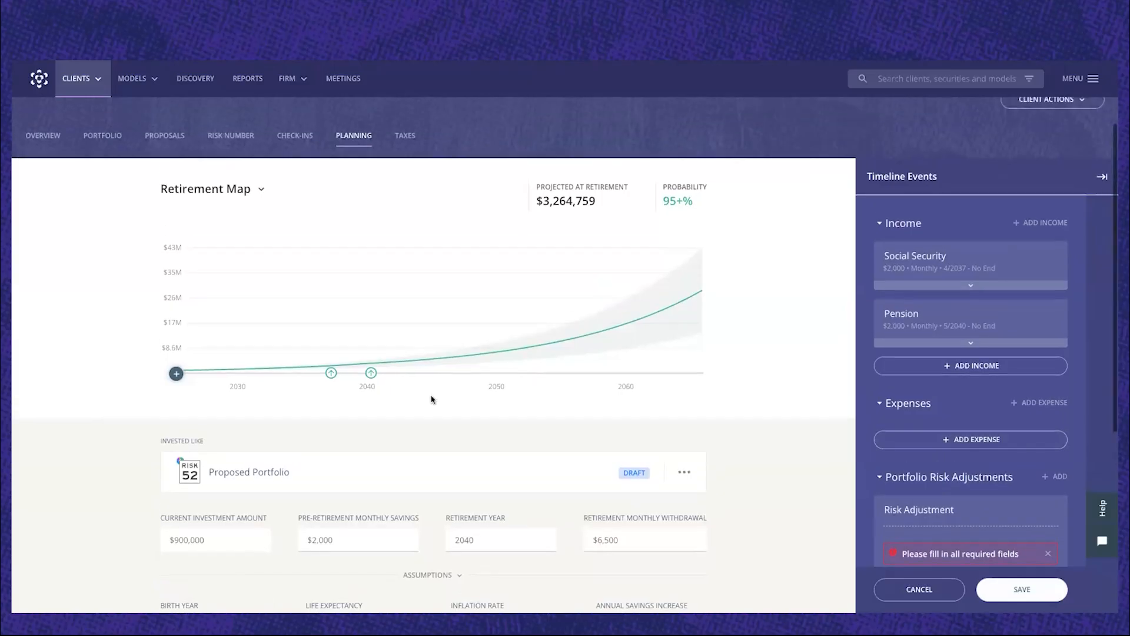
pyautogui.click(372, 376)
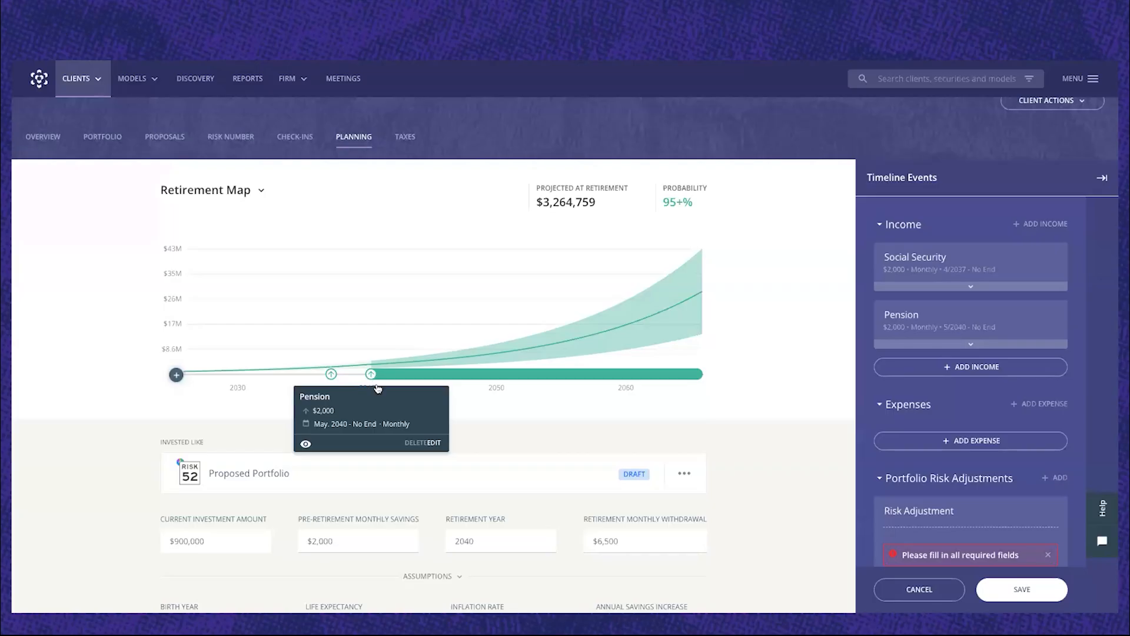
pyautogui.click(305, 445)
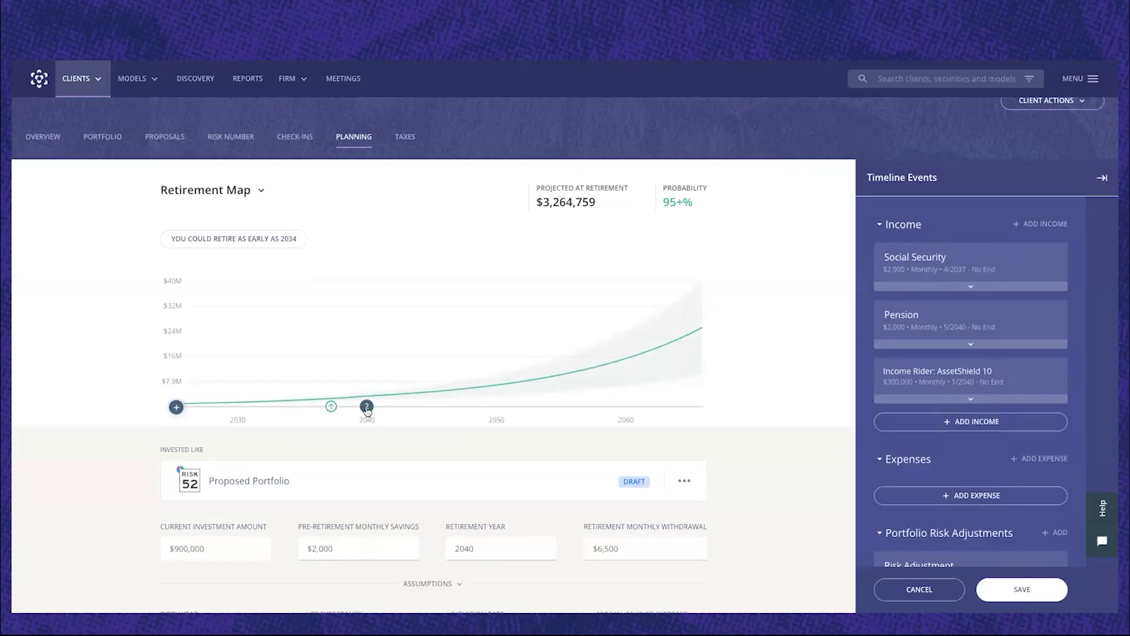
# Include the hidden Pension income event in the Retirement Map projection again.
pyautogui.moveTo(367, 410)
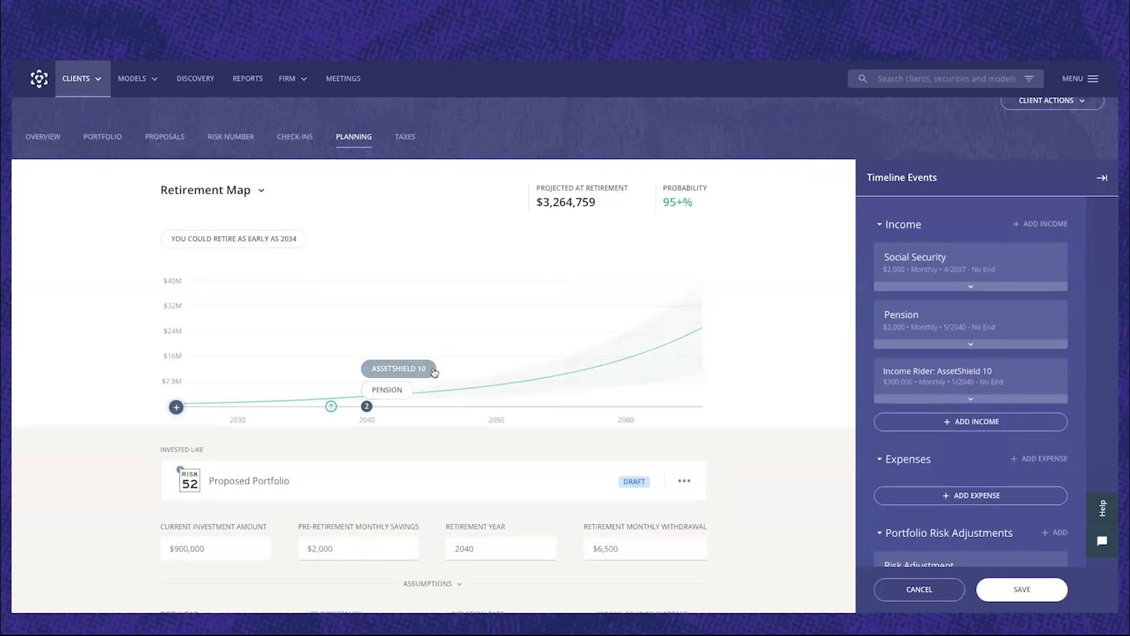
pyautogui.click(392, 395)
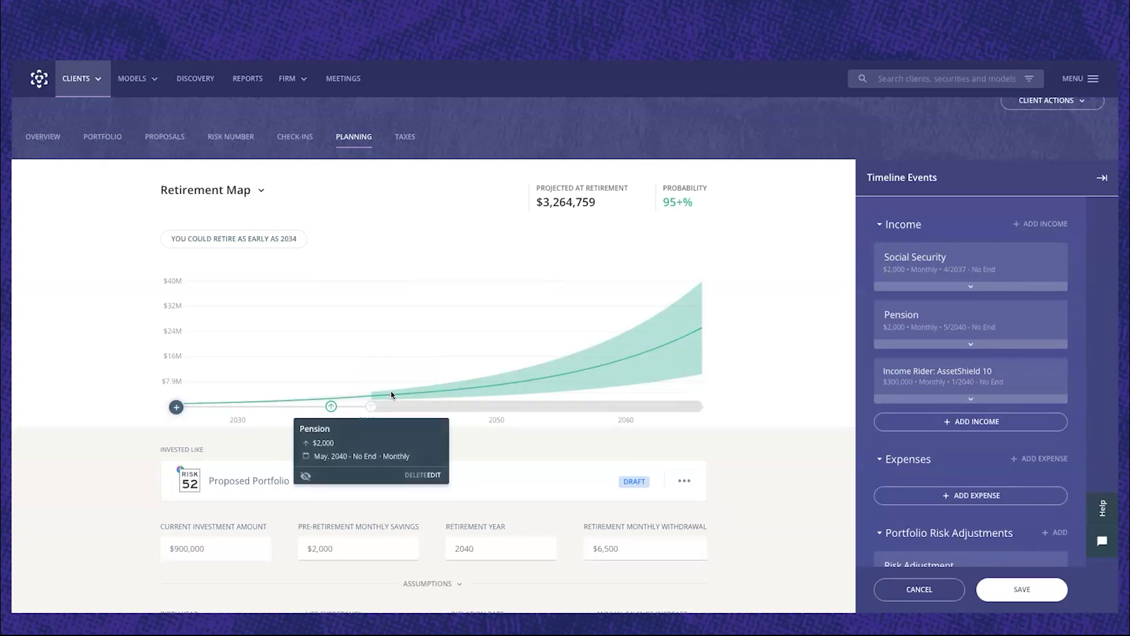
pyautogui.click(305, 476)
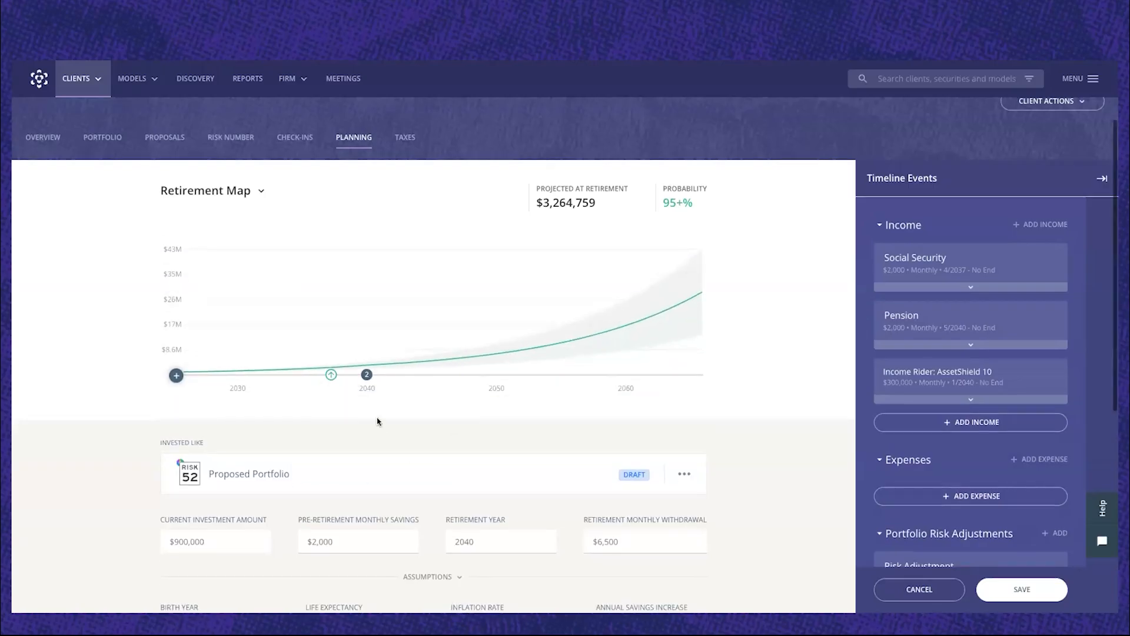
# Examine the AssetShield 10 income event's amount and start date from the grouped 2040 marker on the chart.
pyautogui.scroll(1, 380, 423)
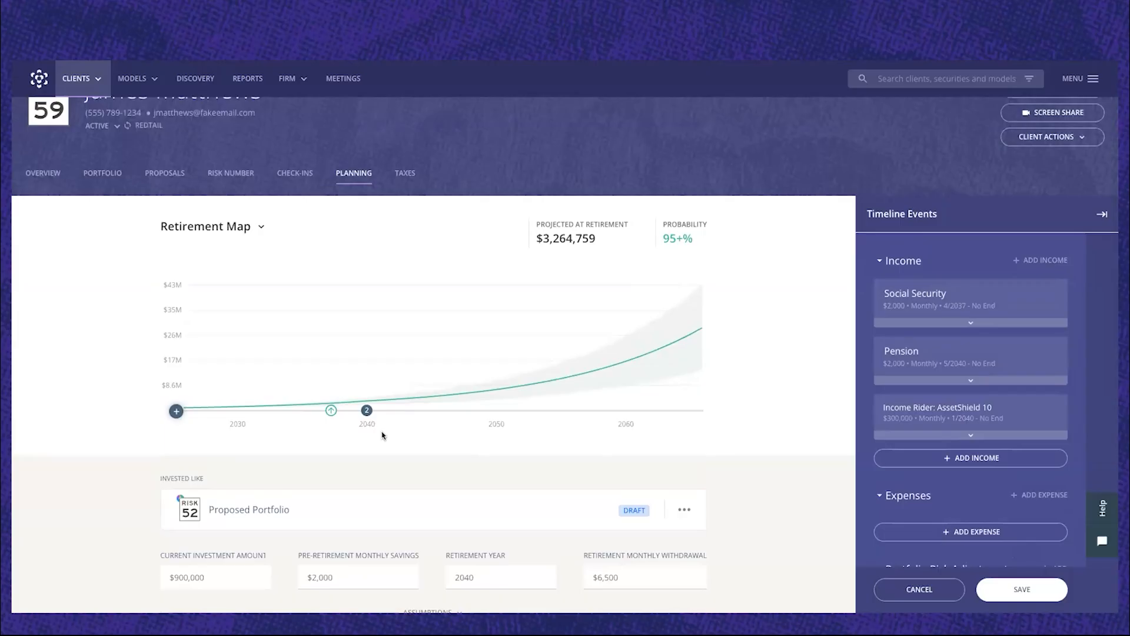
pyautogui.scroll(-3, 382, 435)
pyautogui.scroll(-1, 382, 436)
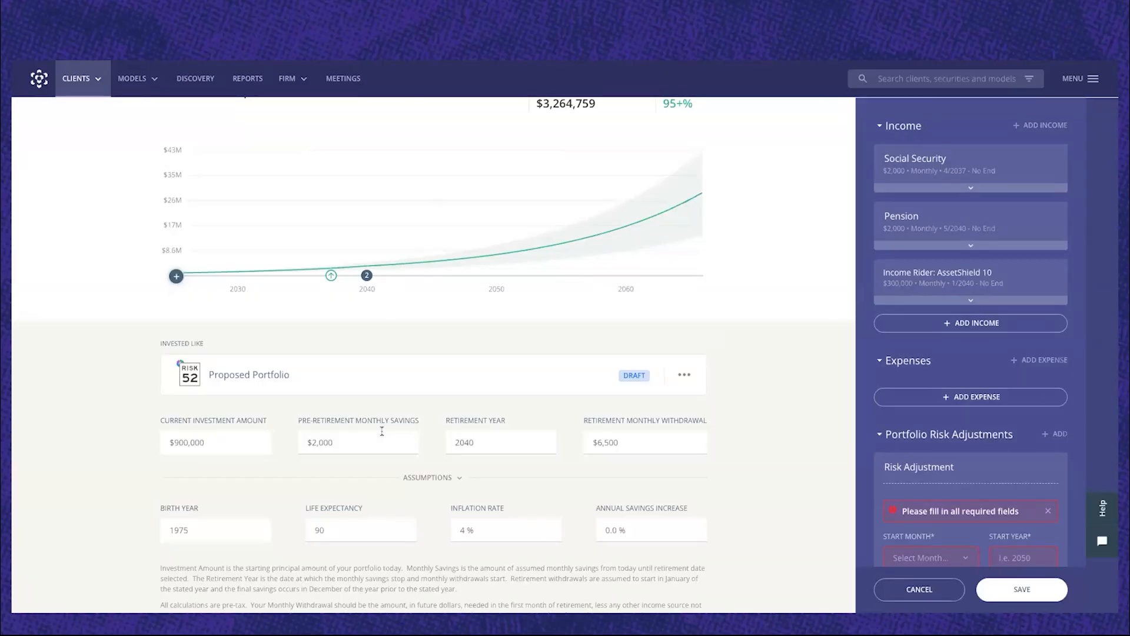
pyautogui.scroll(1, 381, 432)
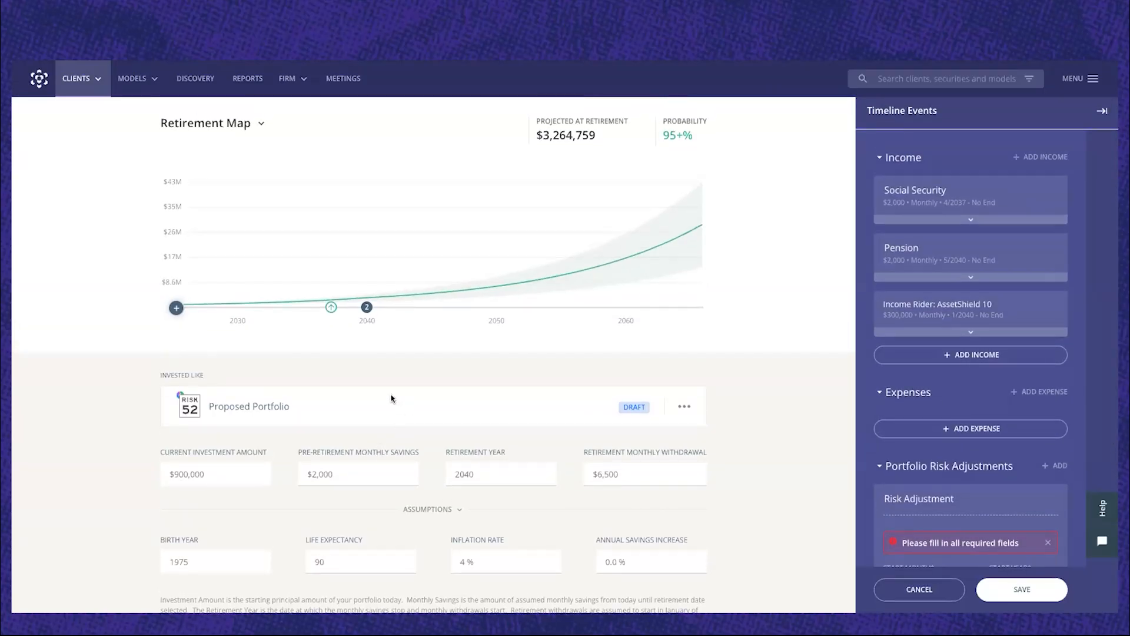
pyautogui.scroll(2, 392, 399)
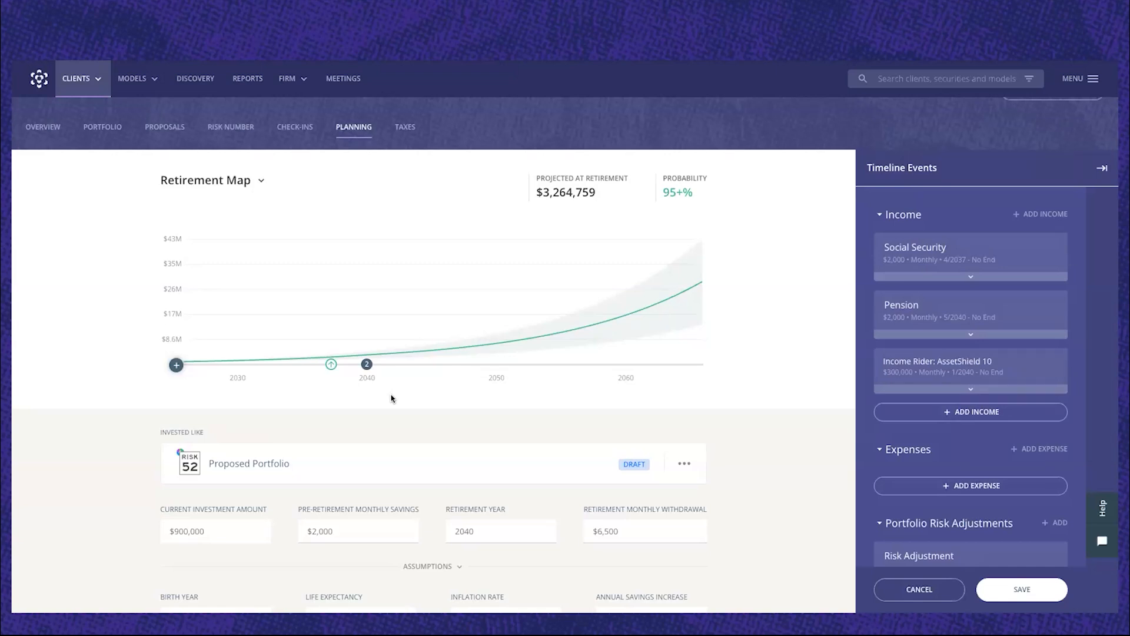
pyautogui.scroll(-1, 391, 398)
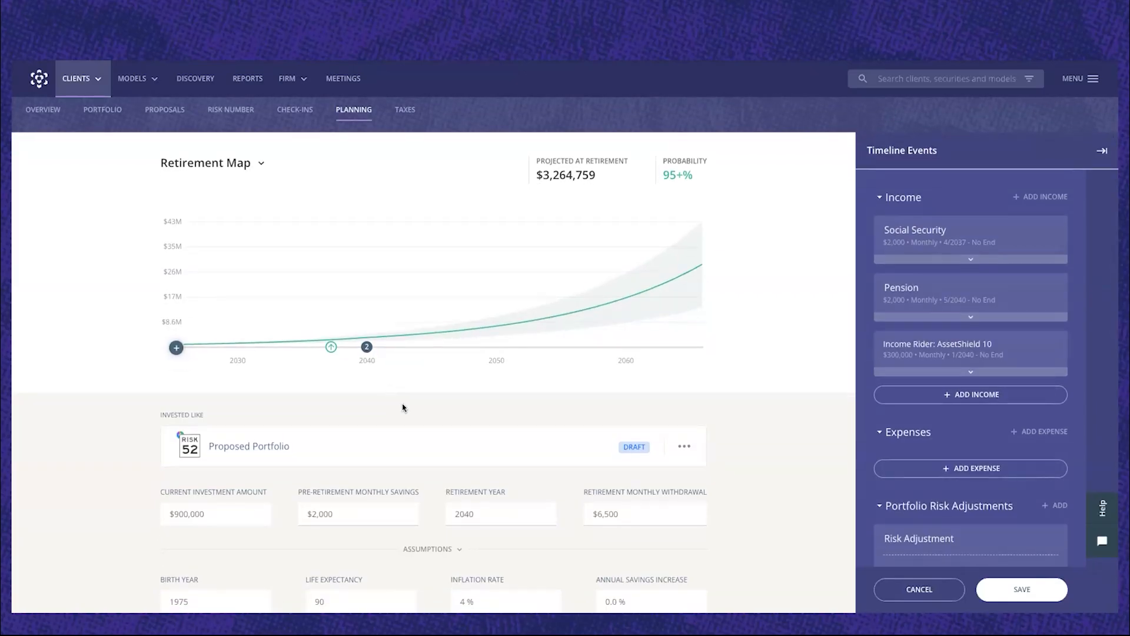
pyautogui.click(367, 348)
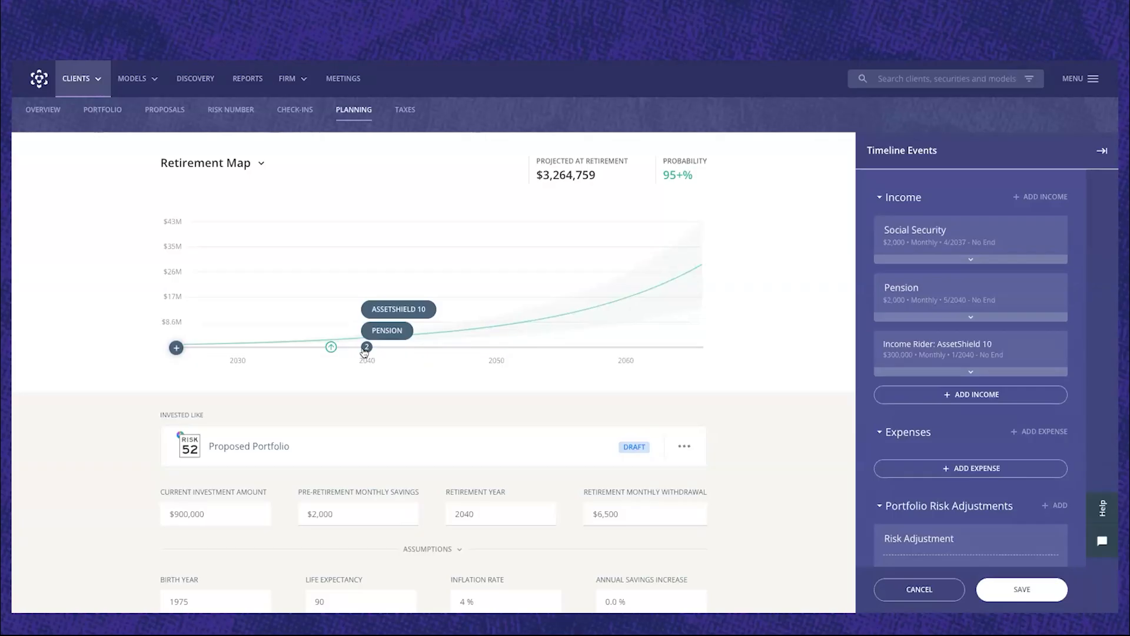
pyautogui.click(408, 310)
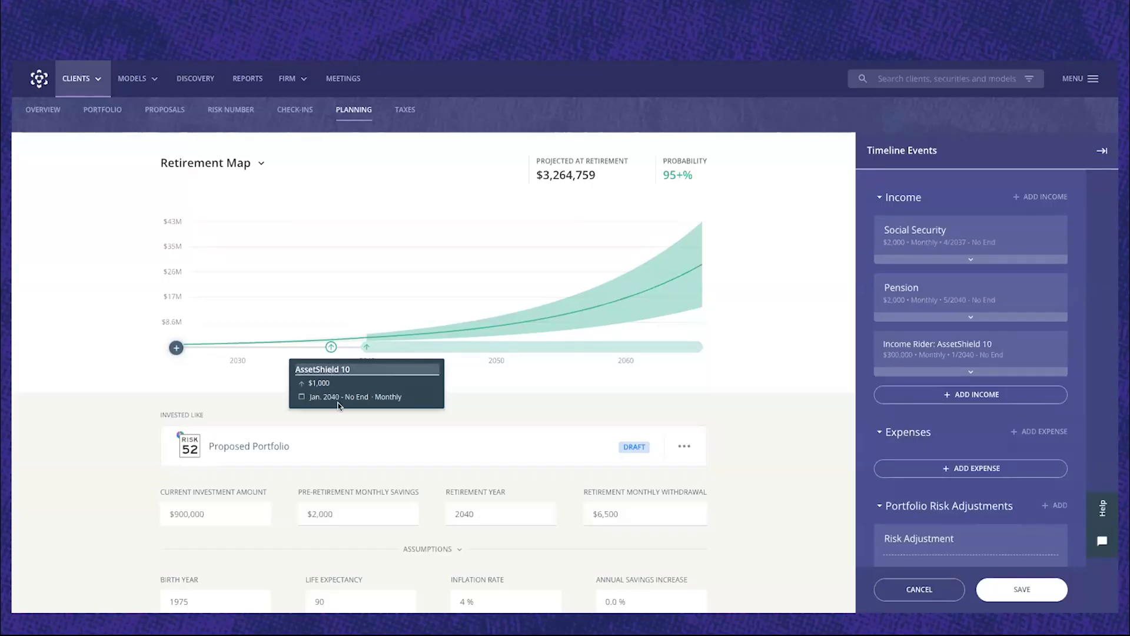
pyautogui.click(467, 403)
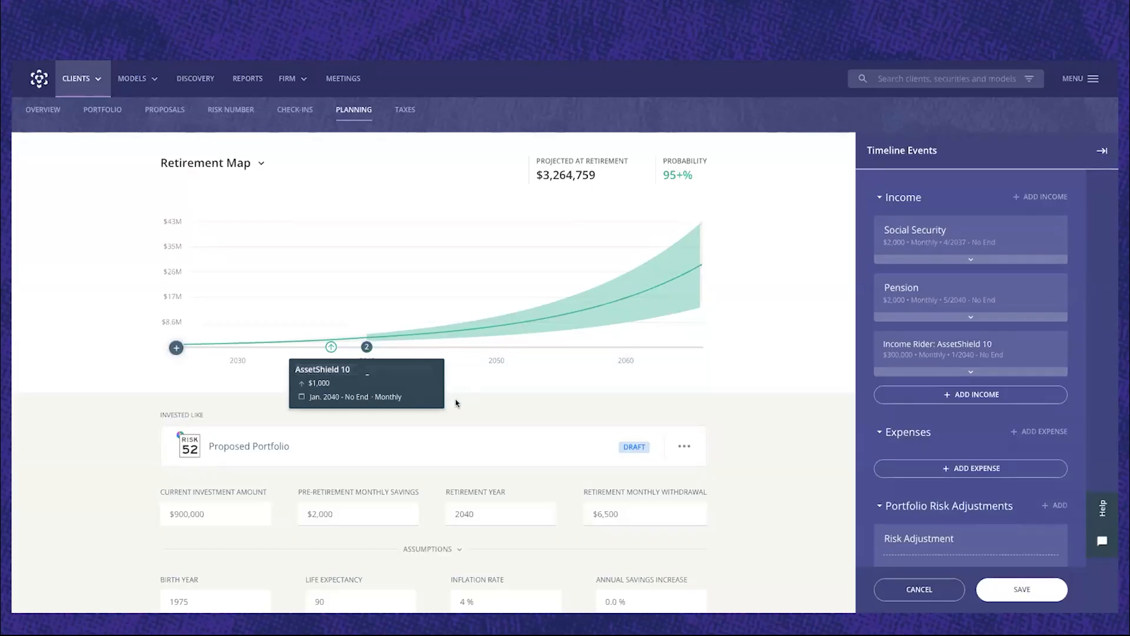
# Exclude the Pension income from the retirement projection while keeping its timeline event.
pyautogui.click(368, 348)
pyautogui.click(385, 336)
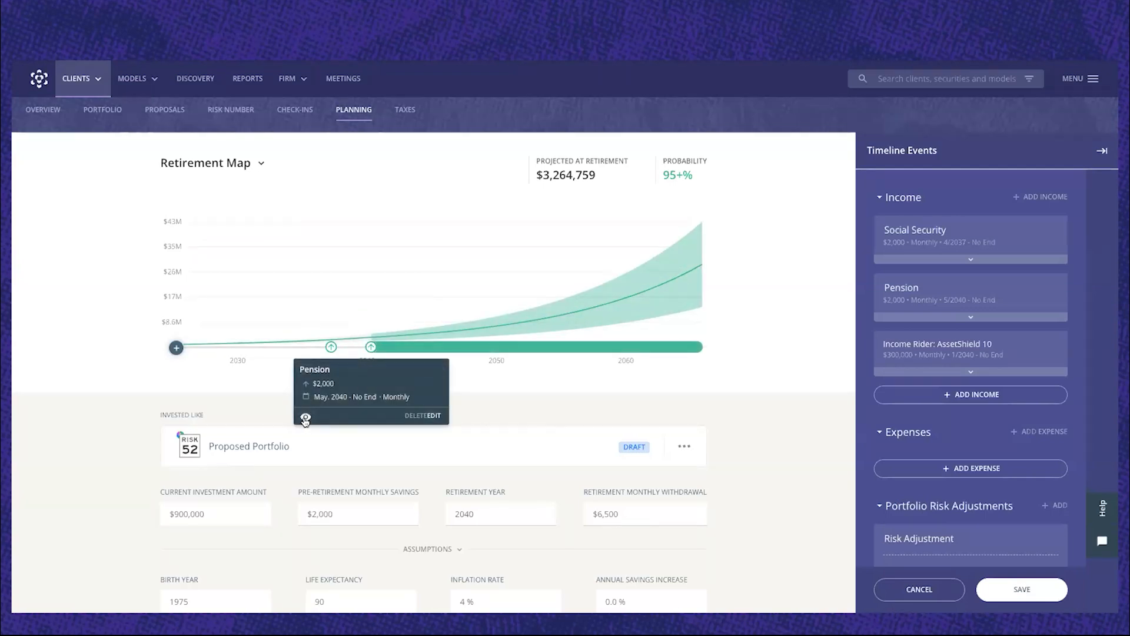
pyautogui.click(305, 419)
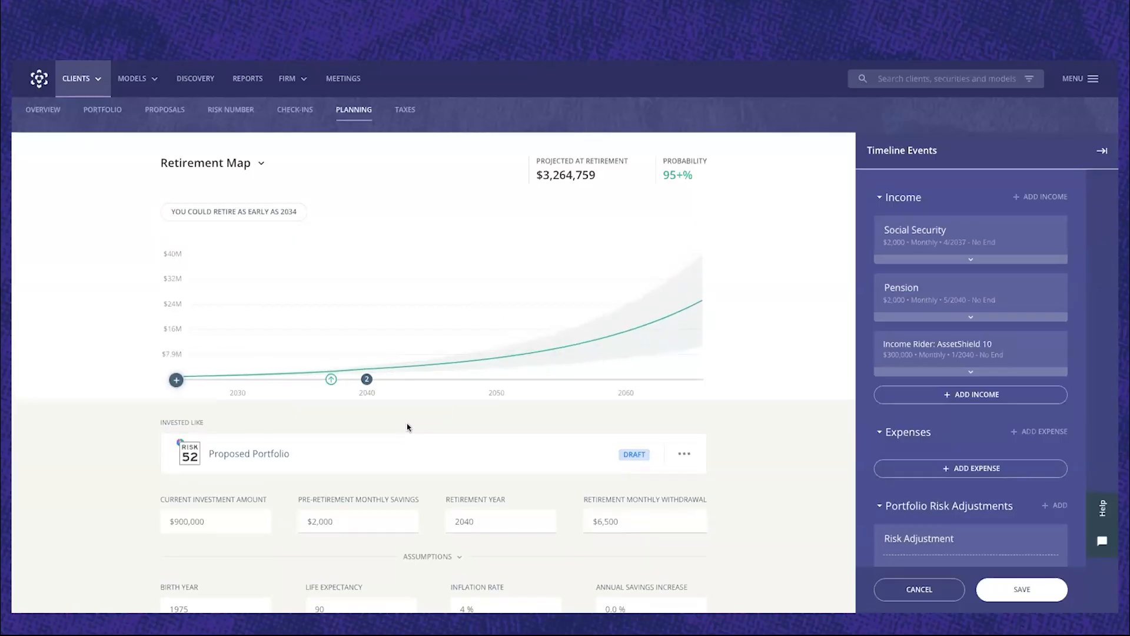
# Set the retirement year to 2035 to test an earlier retirement in the projection.
pyautogui.scroll(-1, 409, 427)
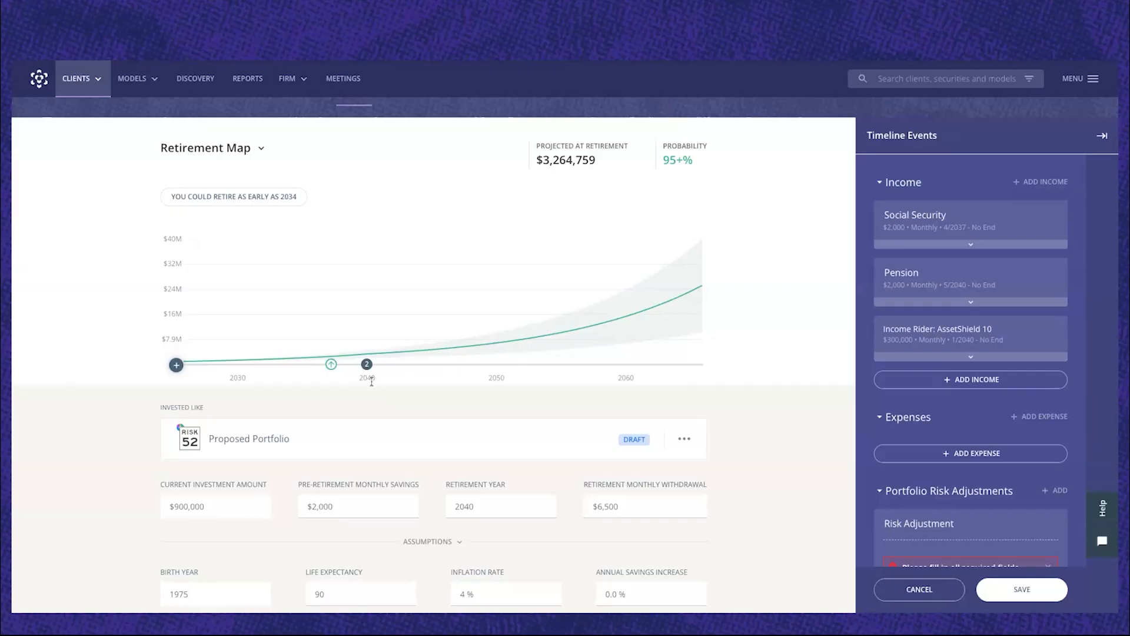
pyautogui.click(285, 199)
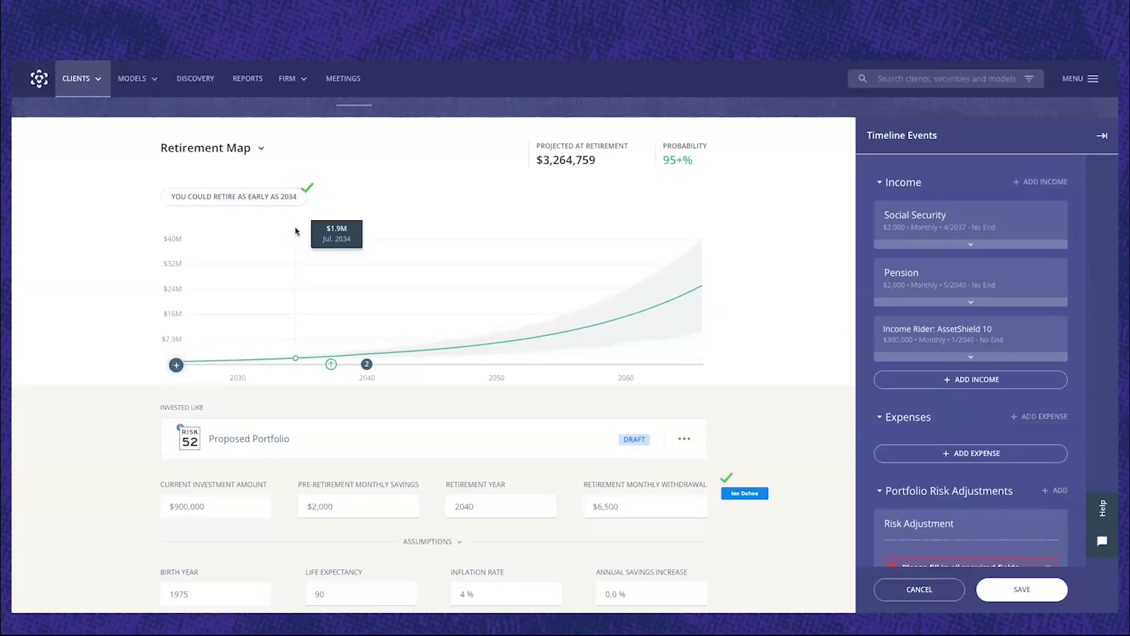
pyautogui.click(641, 507)
pyautogui.moveTo(592, 508); pyautogui.dragTo(435, 507)
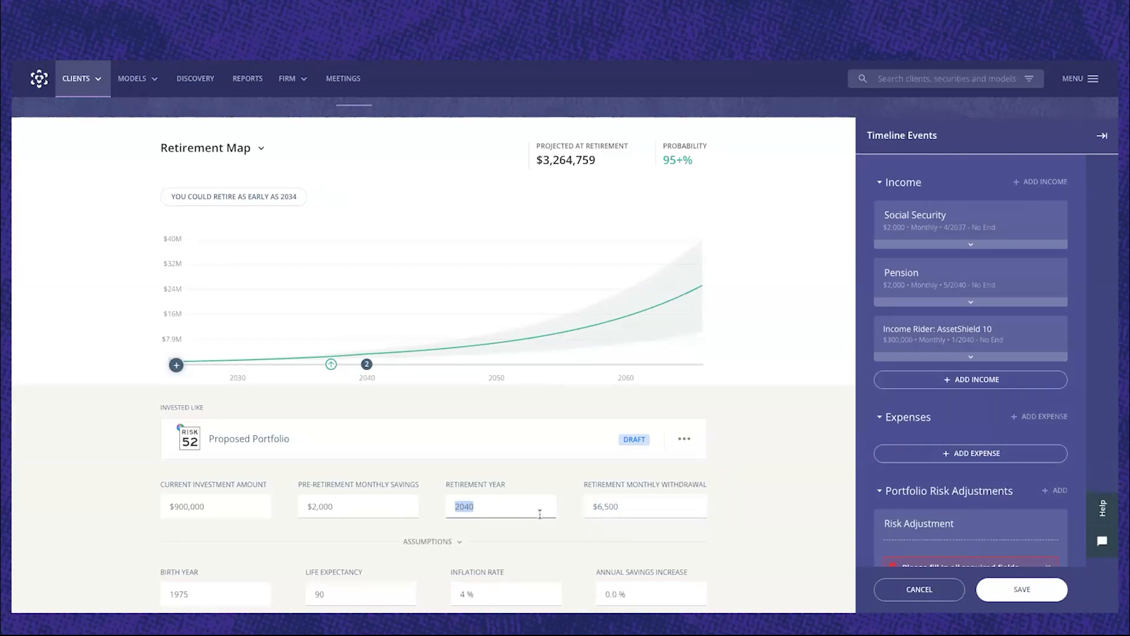
pyautogui.write('2035')
pyautogui.press('Return')
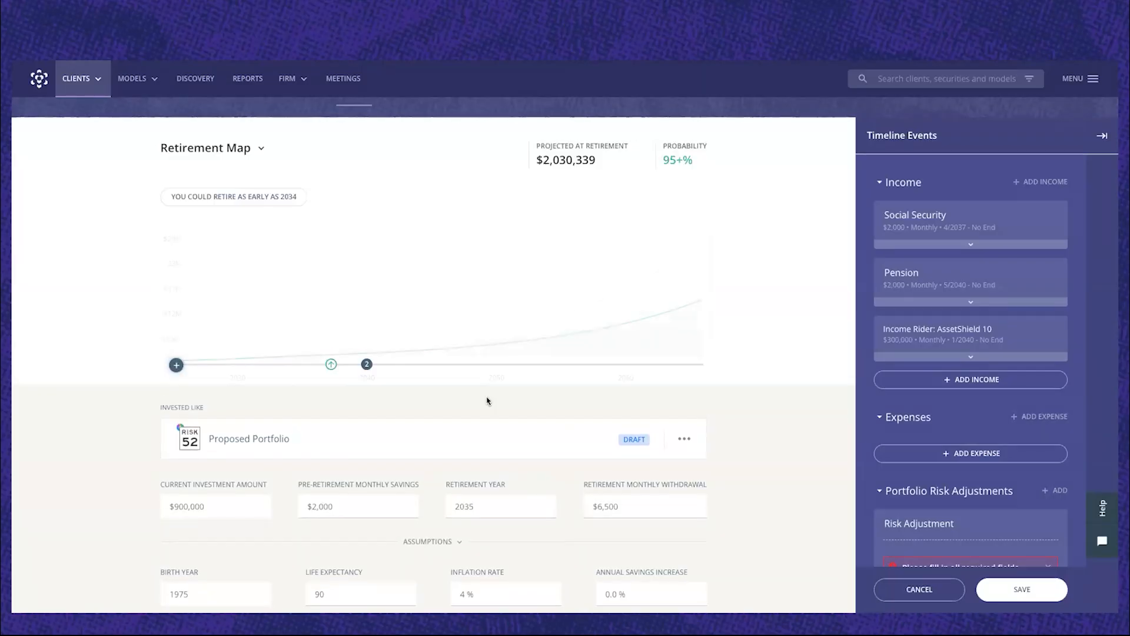
# Set the retirement year back to 2040.
pyautogui.doubleClick(447, 502)
pyautogui.write('2040')
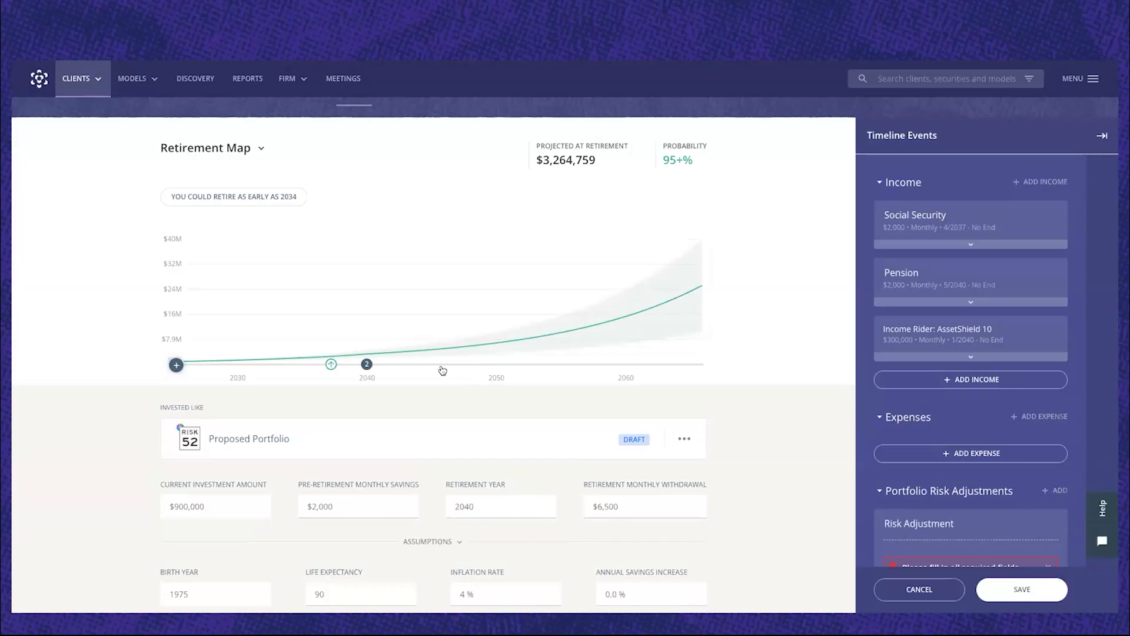
pyautogui.scroll(1, 443, 370)
pyautogui.moveTo(435, 365)
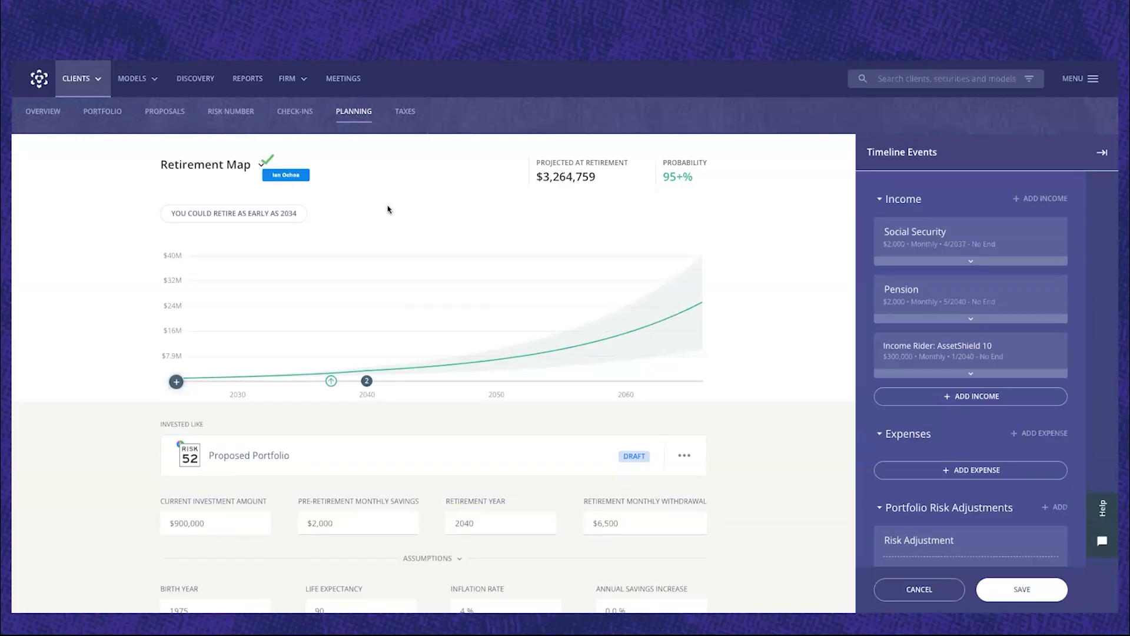
# Switch the planning chart from the Retirement Map to the Income By Source view.
pyautogui.click(261, 167)
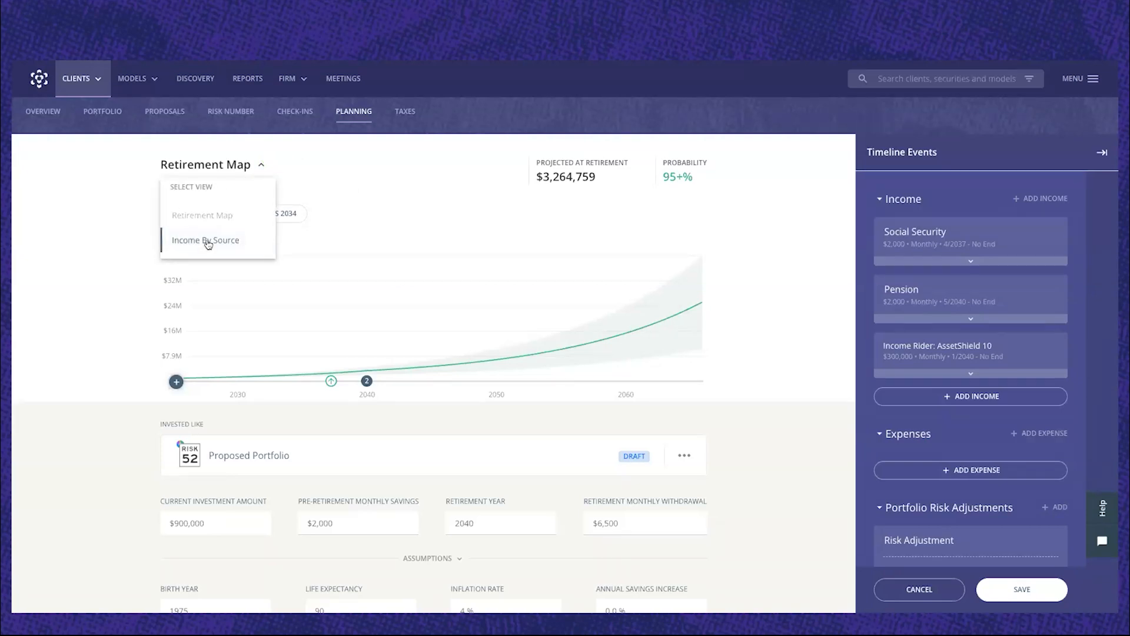
pyautogui.click(207, 242)
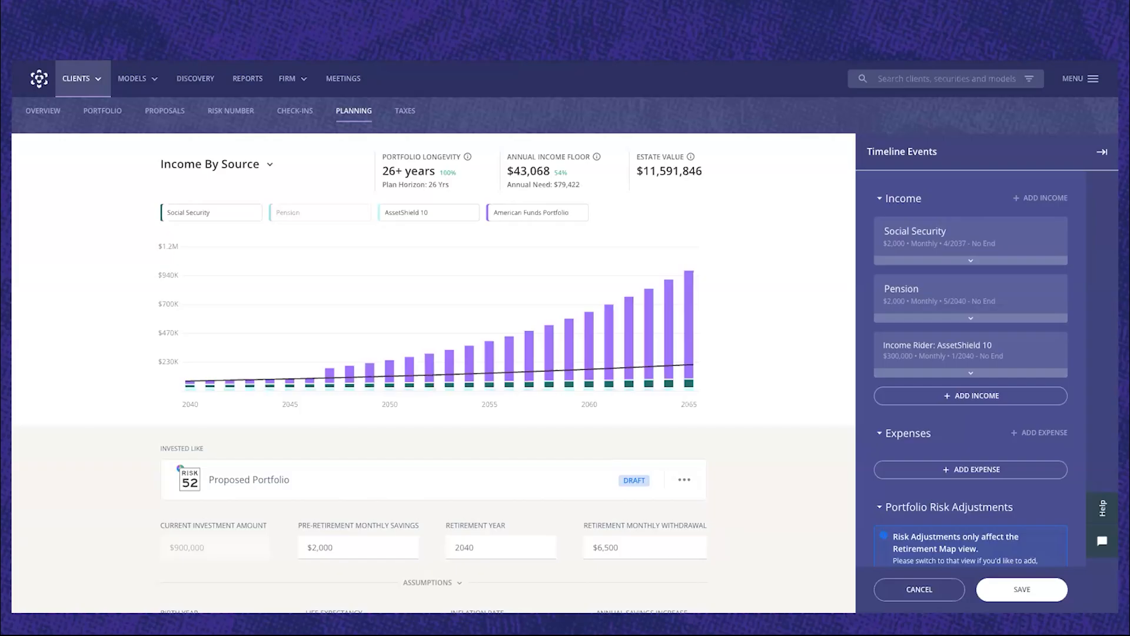
pyautogui.moveTo(204, 329)
# Exclude the American Funds Portfolio from the income sources chart, and include it again.
pyautogui.click(582, 215)
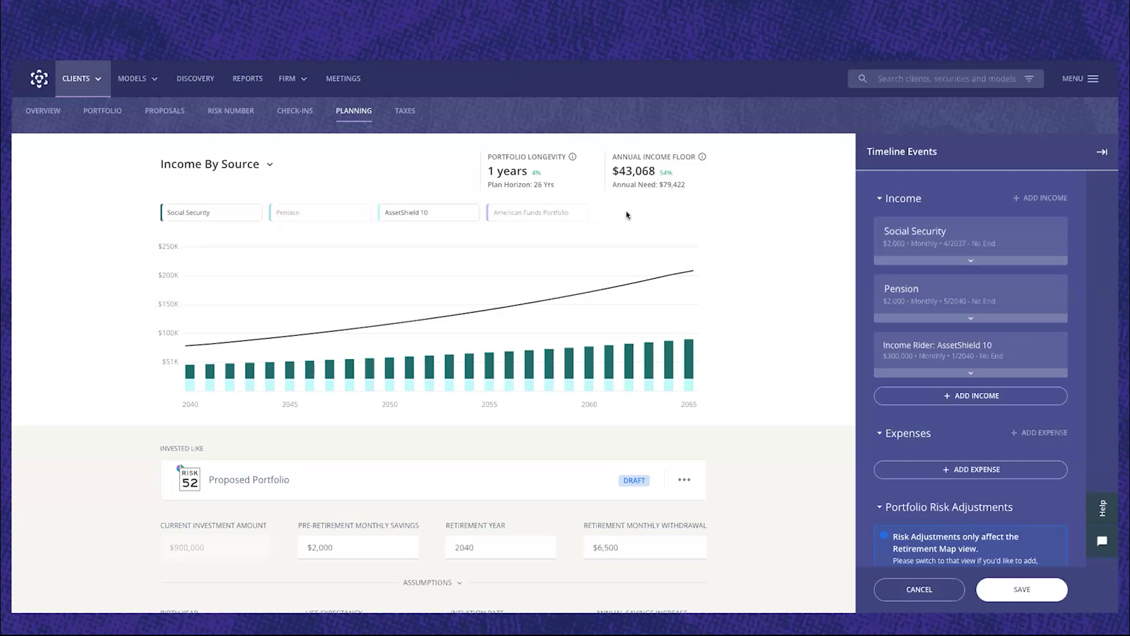
pyautogui.click(579, 217)
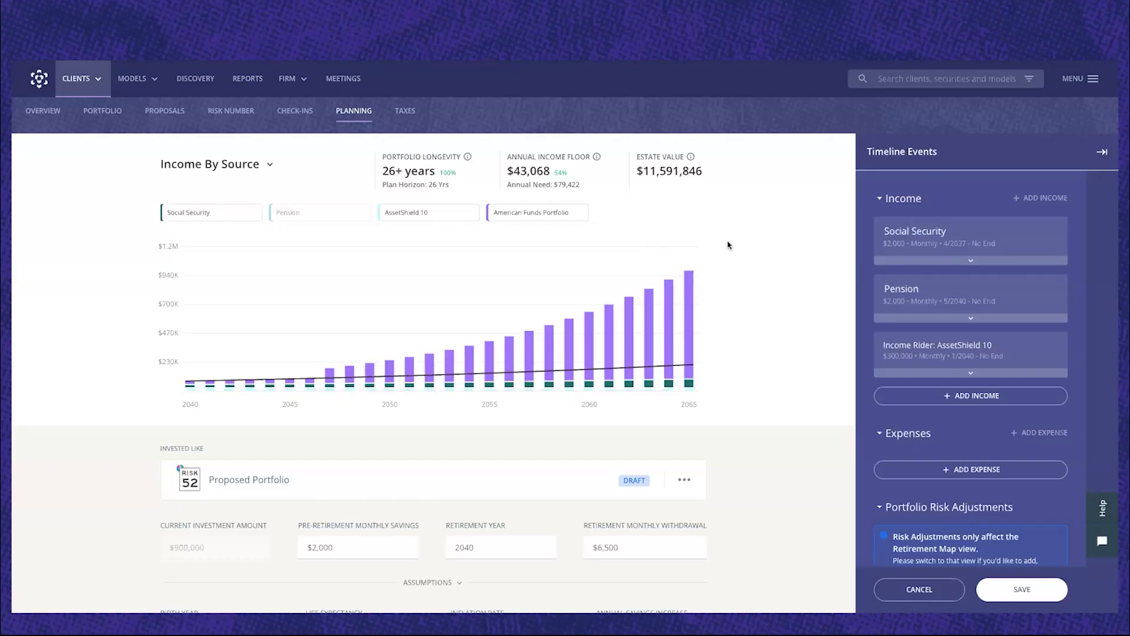
# Review the portfolio longevity, annual income floor and estate value figures above the income by source chart.
pyautogui.scroll(-1, 728, 246)
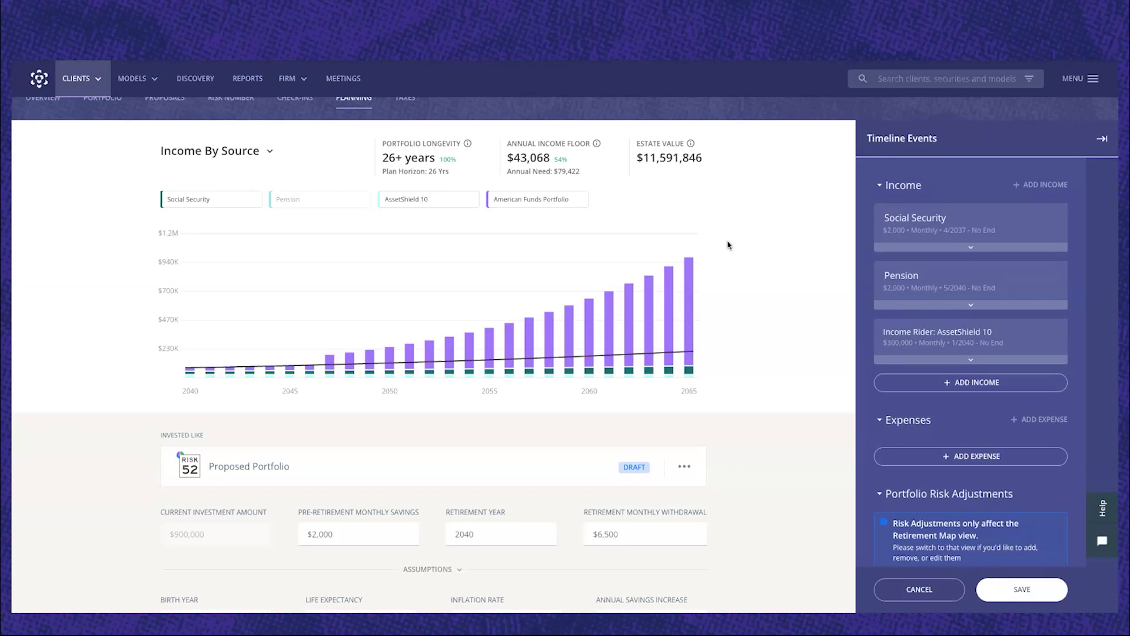
pyautogui.scroll(1, 728, 245)
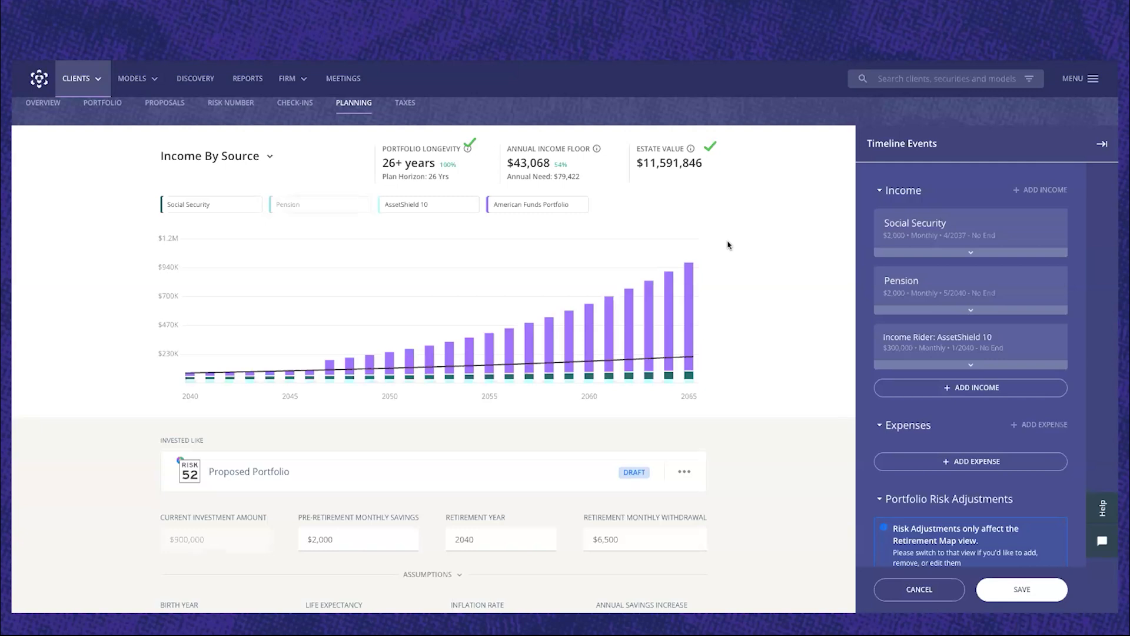
pyautogui.scroll(2, 725, 246)
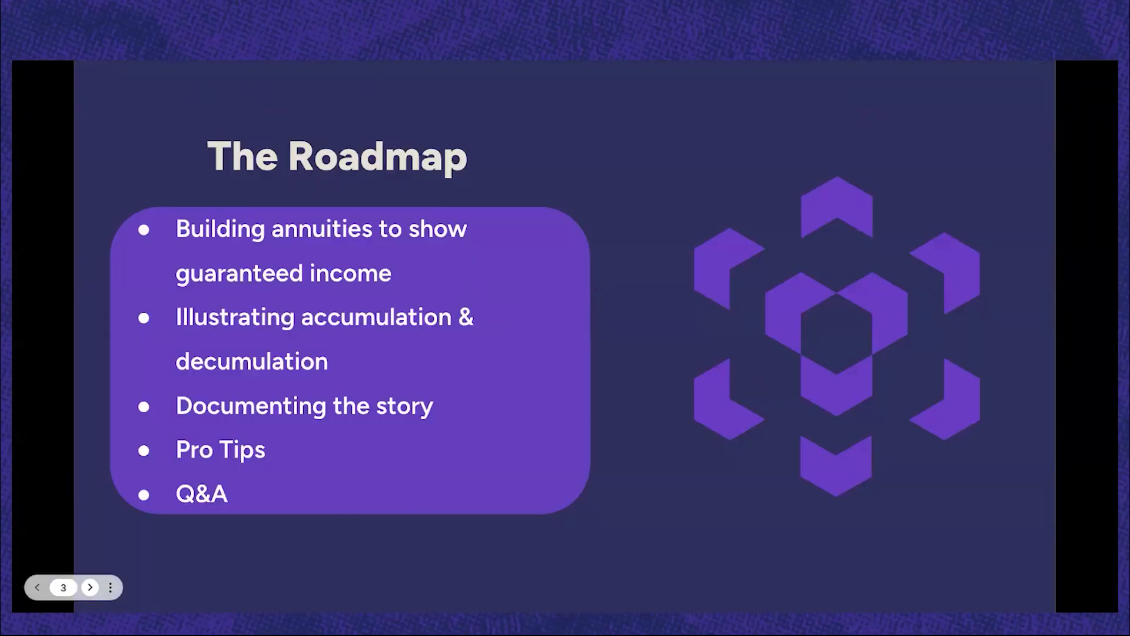
pyautogui.click(89, 587)
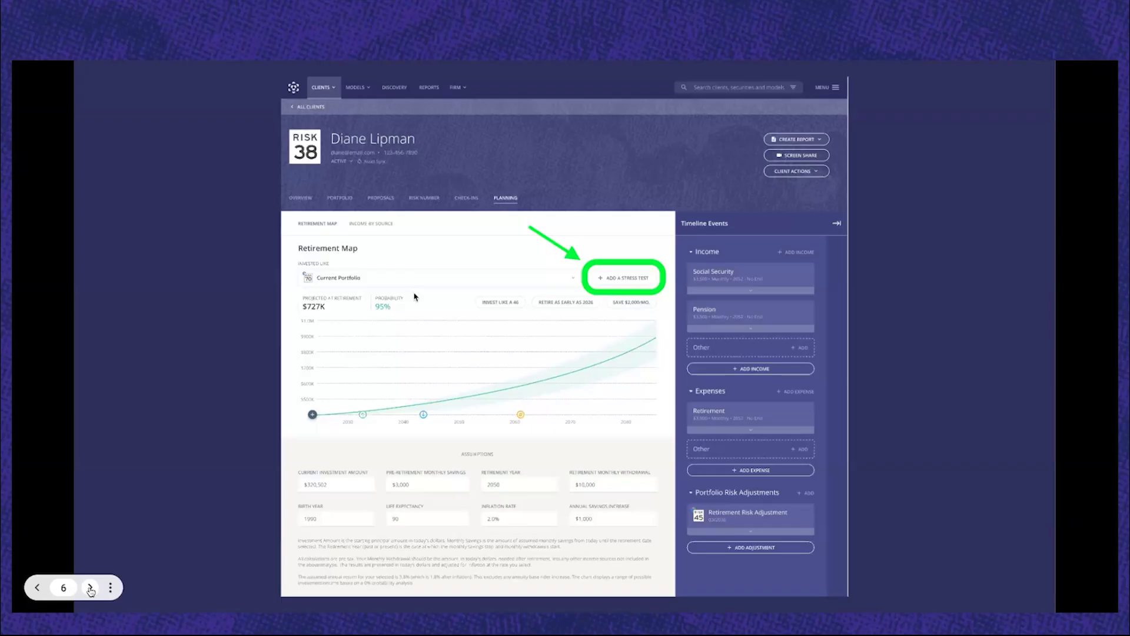
pyautogui.click(90, 587)
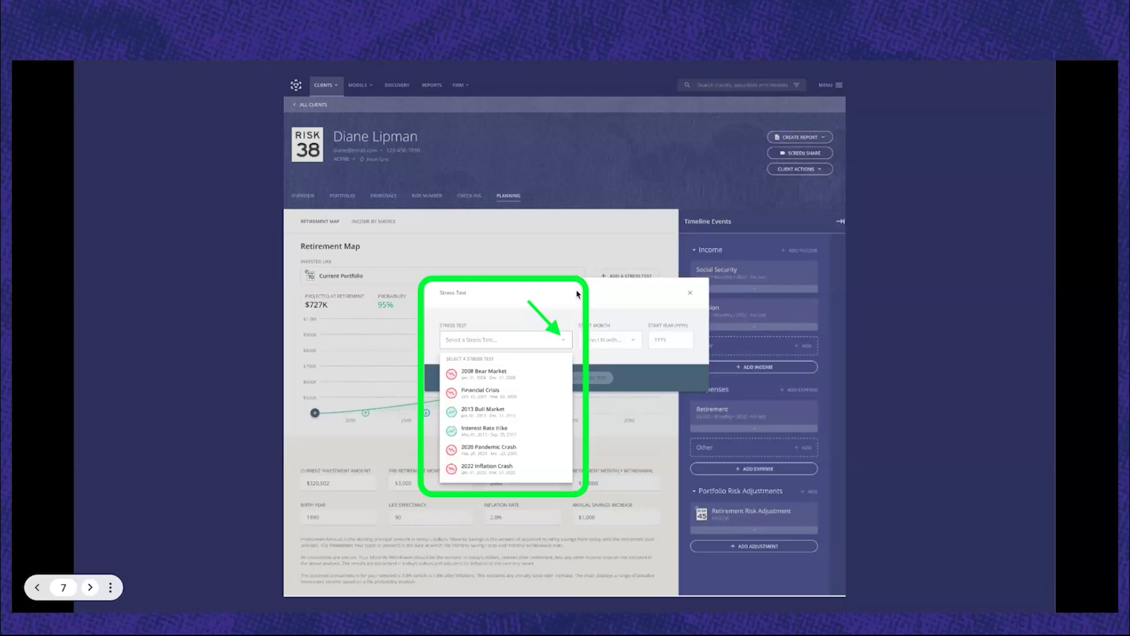
pyautogui.press('Right')
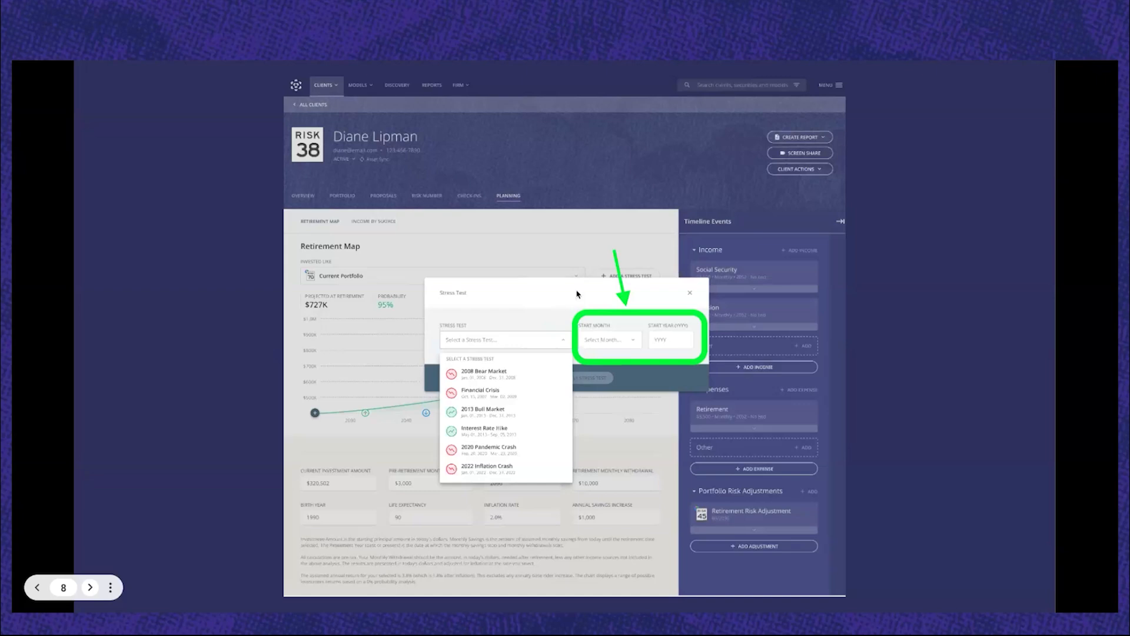
pyautogui.press('Right')
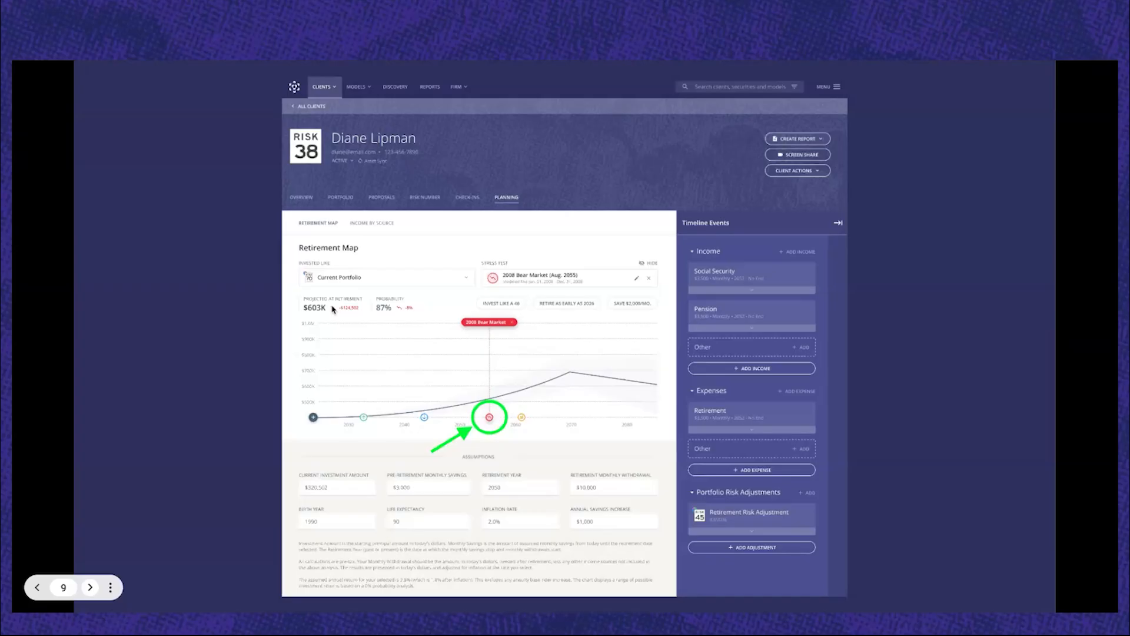
pyautogui.click(332, 309)
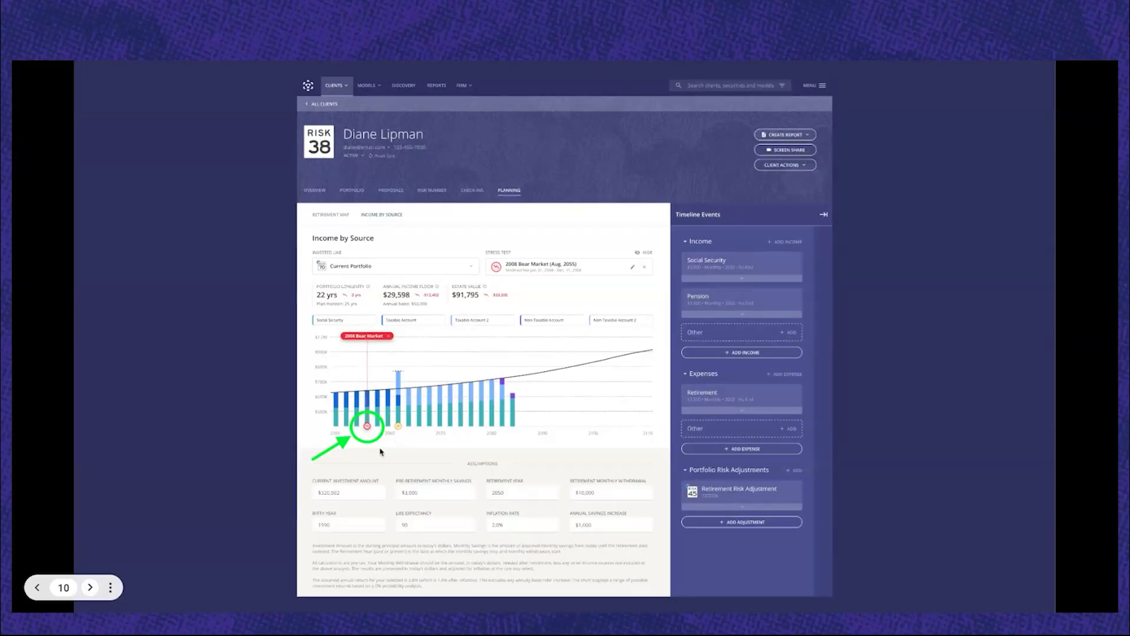
pyautogui.press('Right')
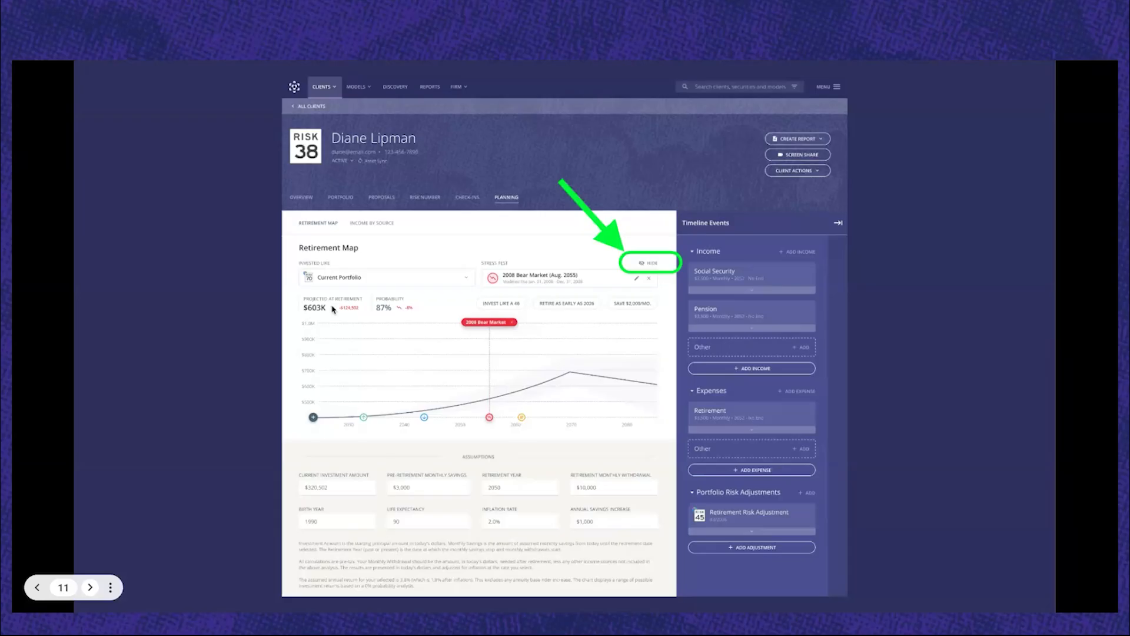
pyautogui.press('Right')
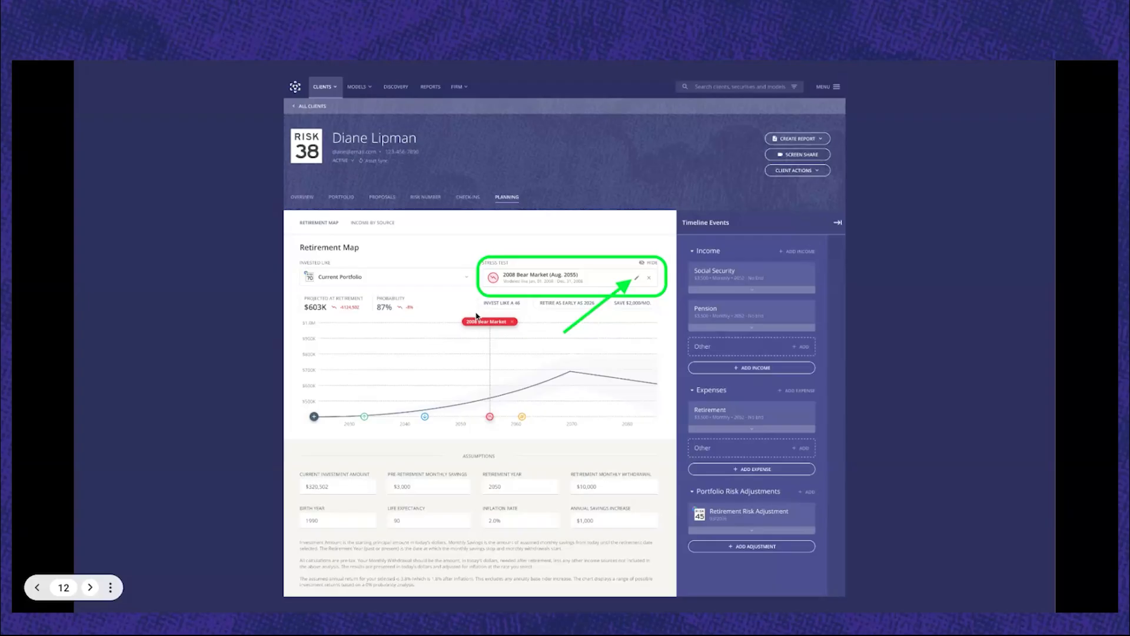
pyautogui.click(91, 589)
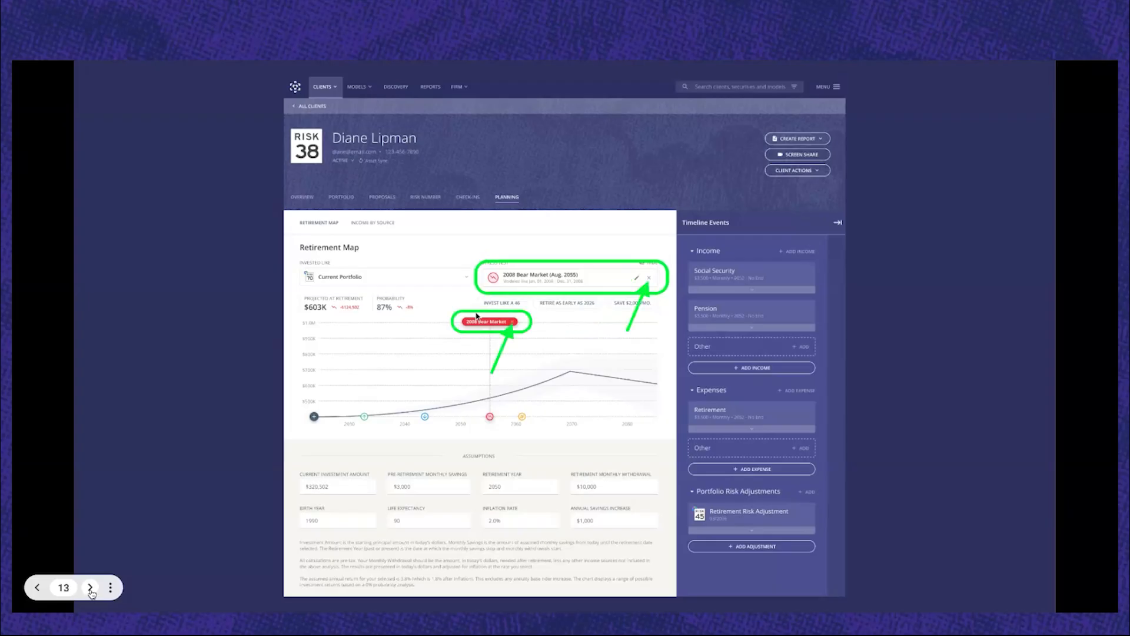
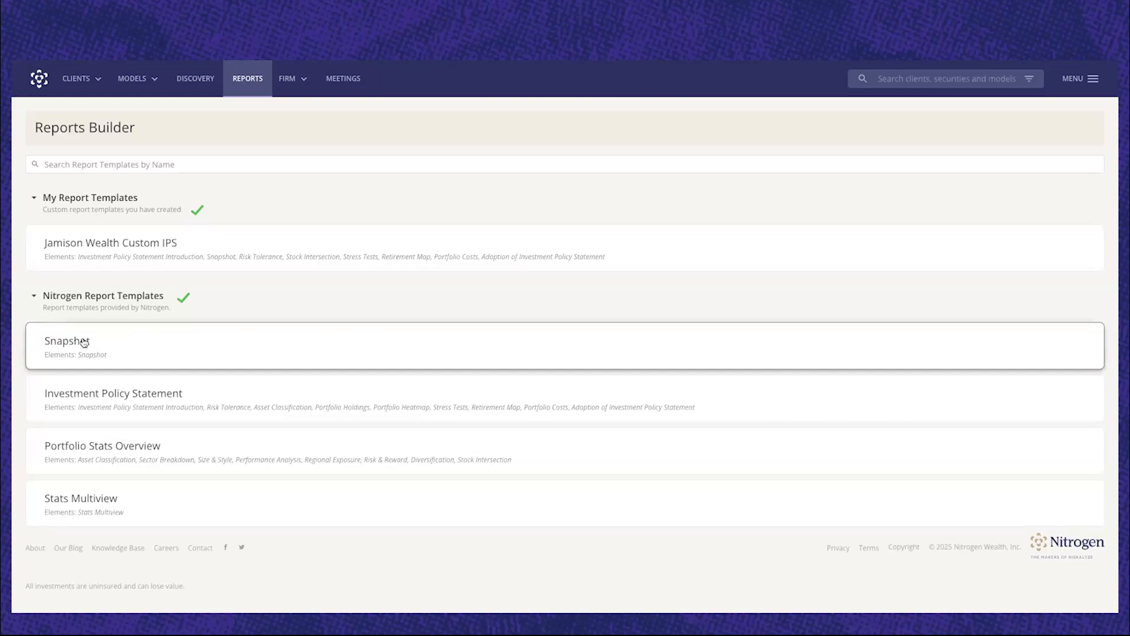
# Open the Snapshot report template and review its cover, snapshot and disclosures pages in the preview.
pyautogui.click(103, 346)
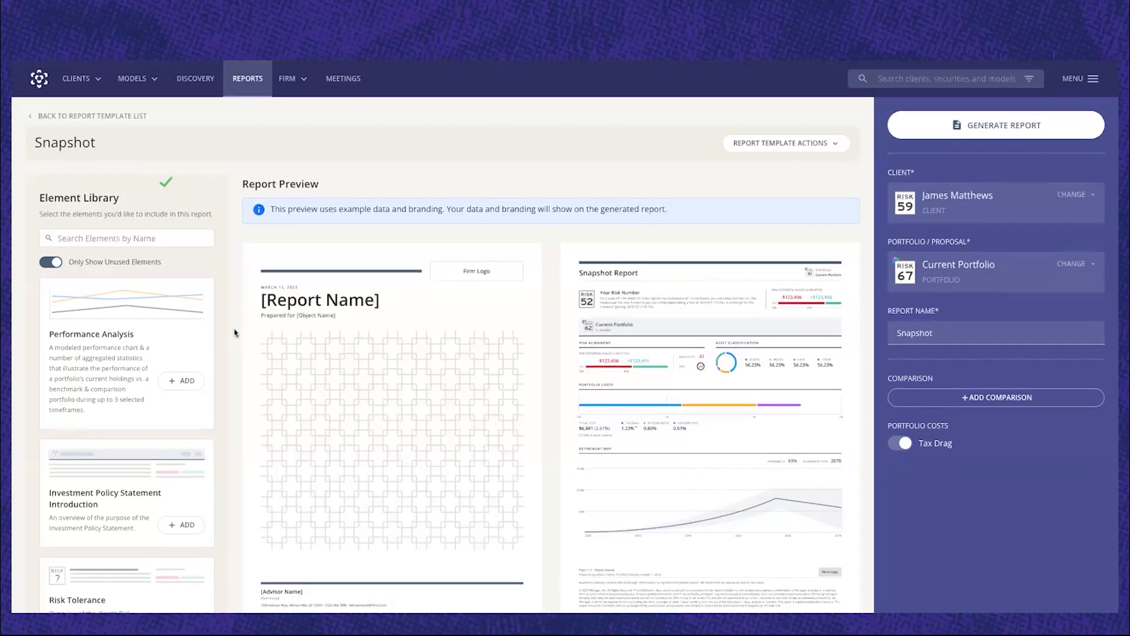
pyautogui.scroll(-2, 235, 332)
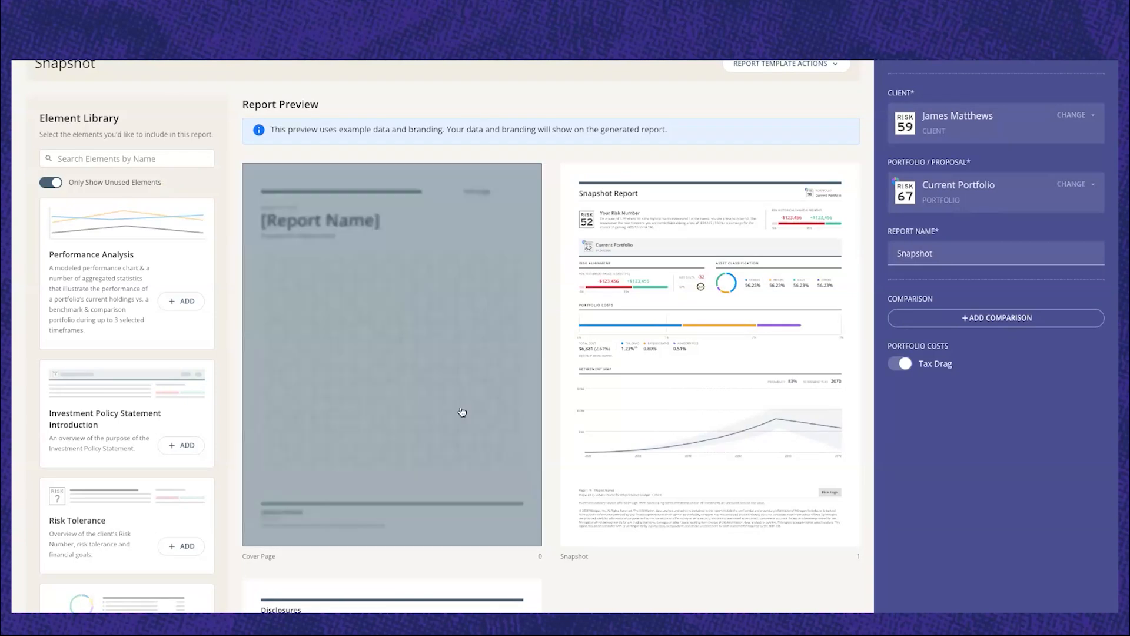
pyautogui.moveTo(637, 396)
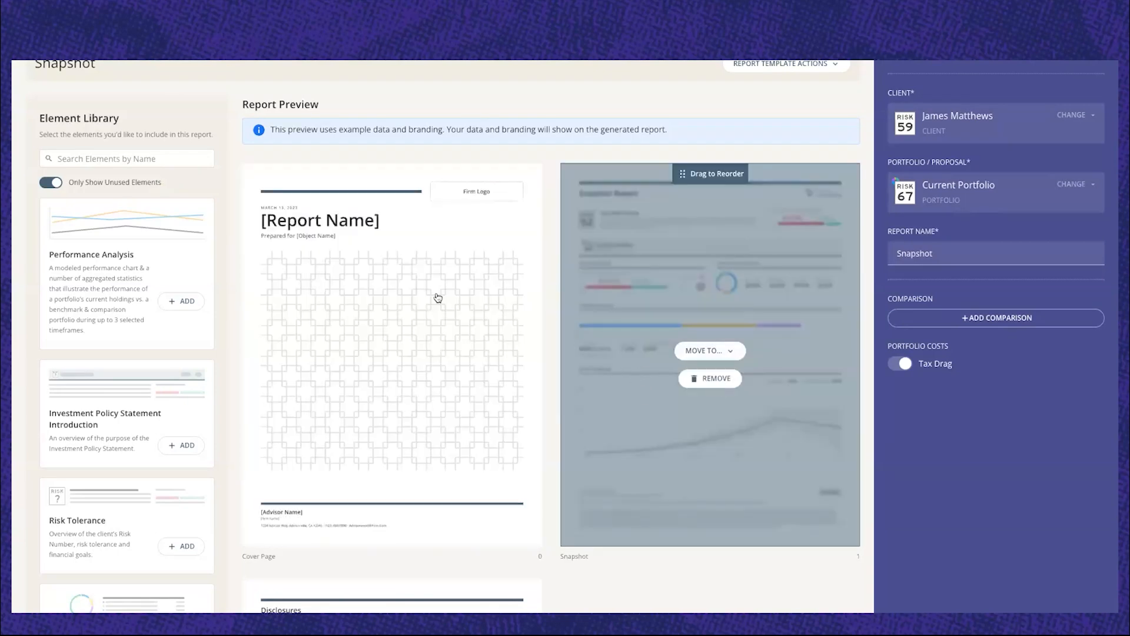
pyautogui.scroll(-1, 428, 302)
pyautogui.scroll(-5, 429, 302)
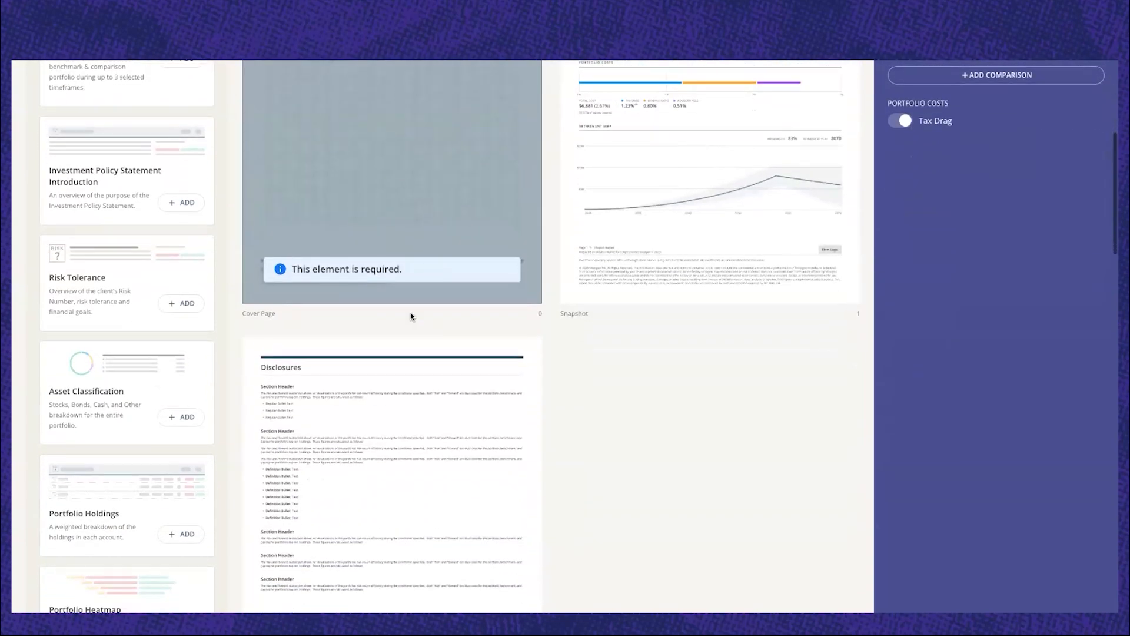
pyautogui.scroll(2, 545, 328)
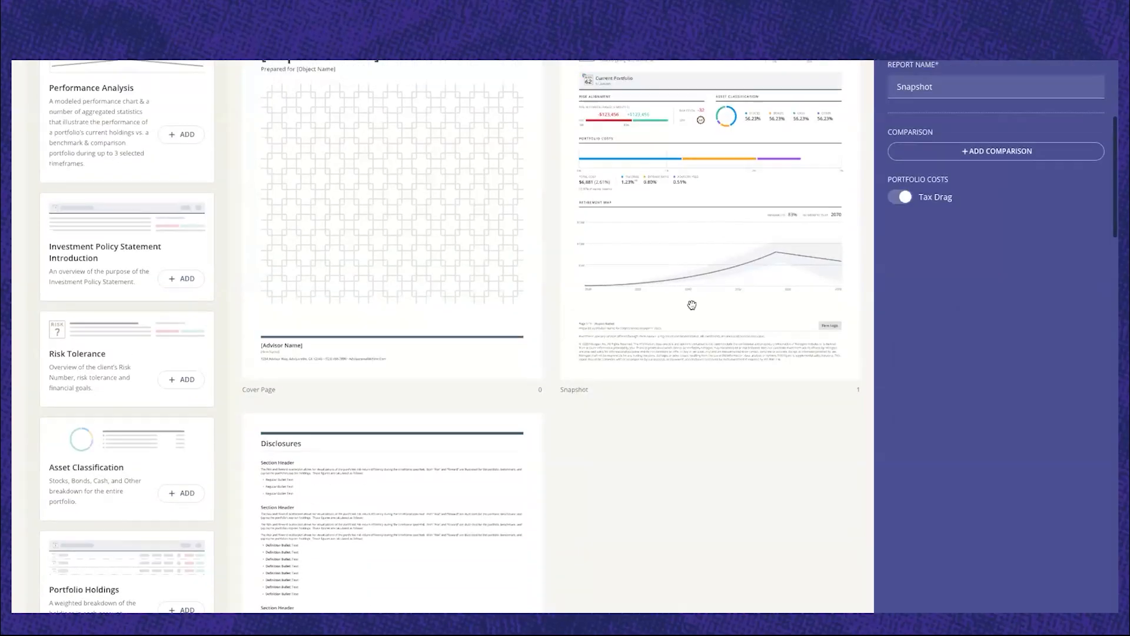
pyautogui.moveTo(652, 283)
pyautogui.scroll(2, 619, 326)
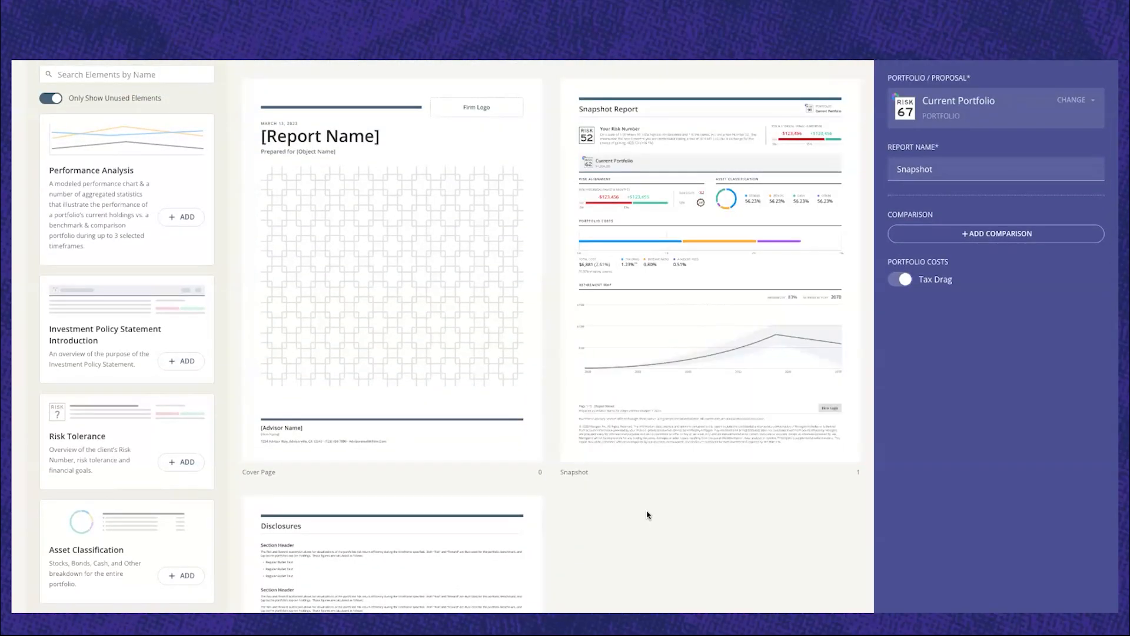
pyautogui.scroll(1, 647, 516)
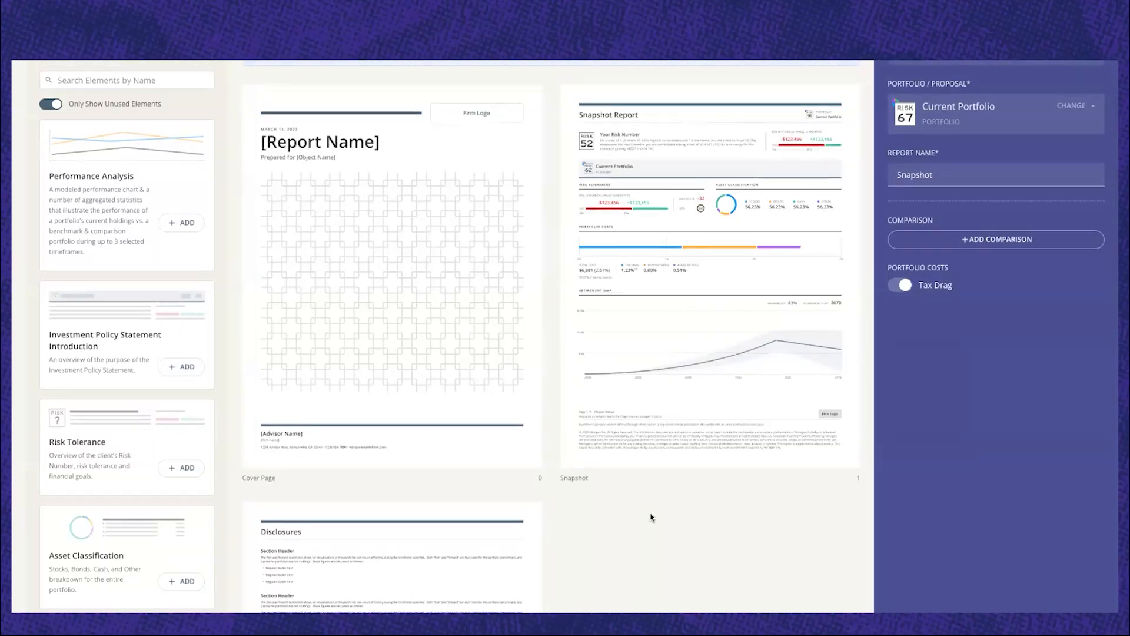
pyautogui.scroll(3, 651, 517)
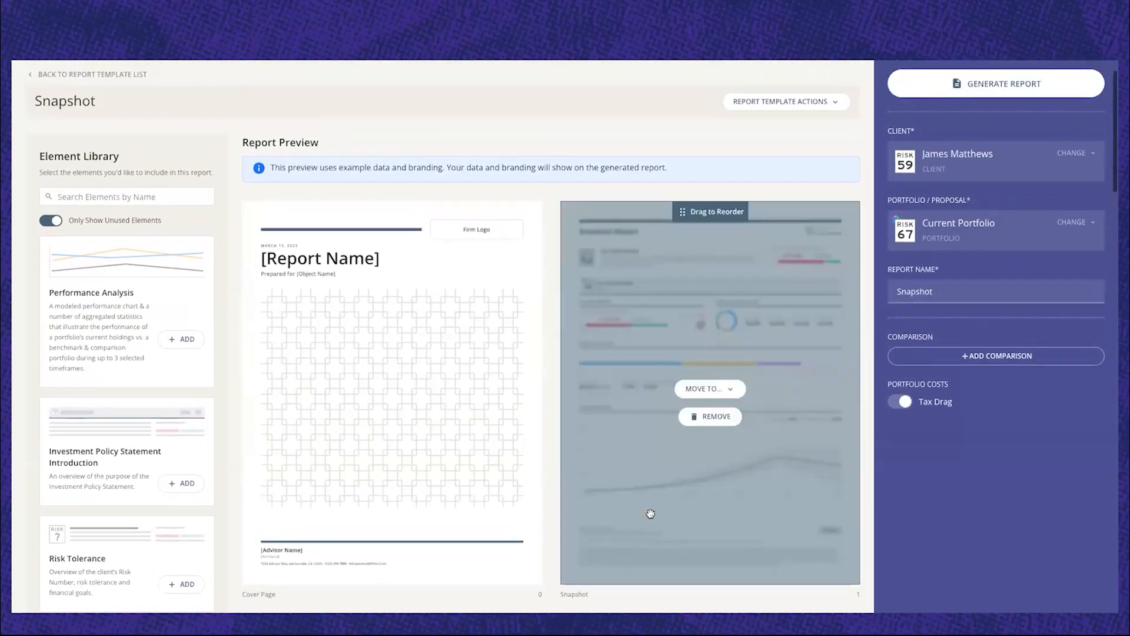
pyautogui.scroll(1, 1008, 465)
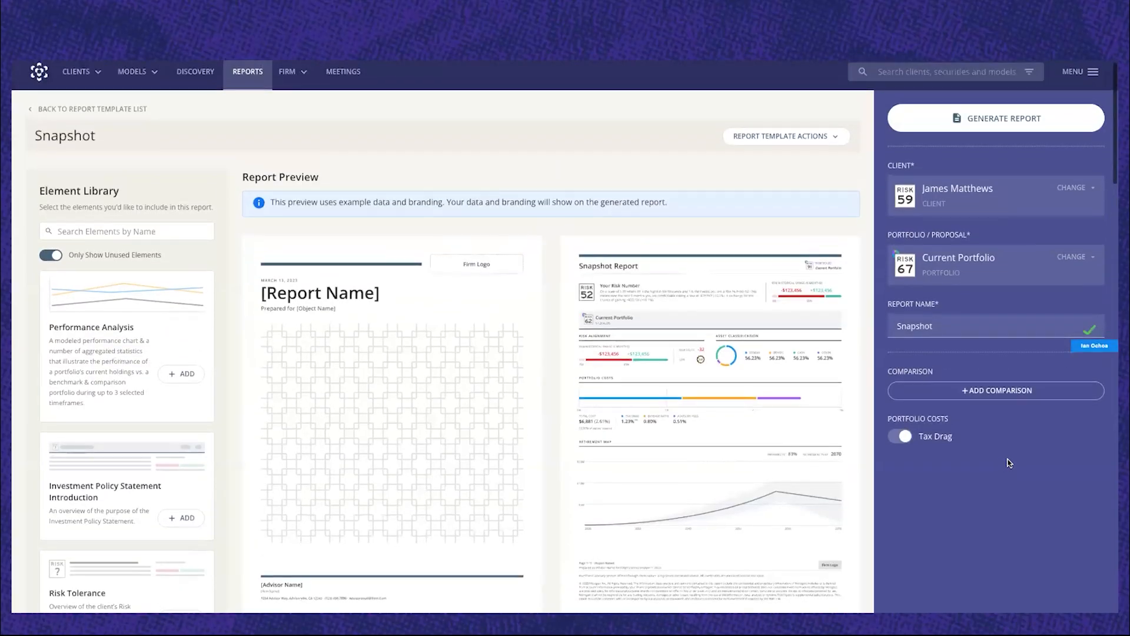
# Add the client's Proposed Portfolio to the Snapshot report as the comparison.
pyautogui.click(1008, 392)
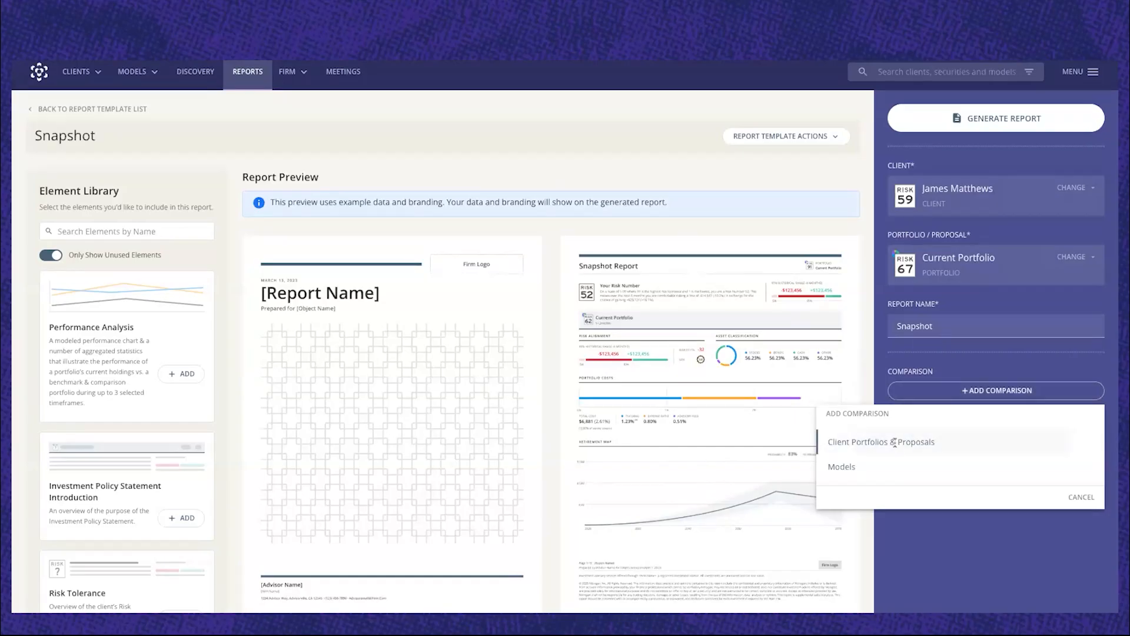
pyautogui.click(895, 445)
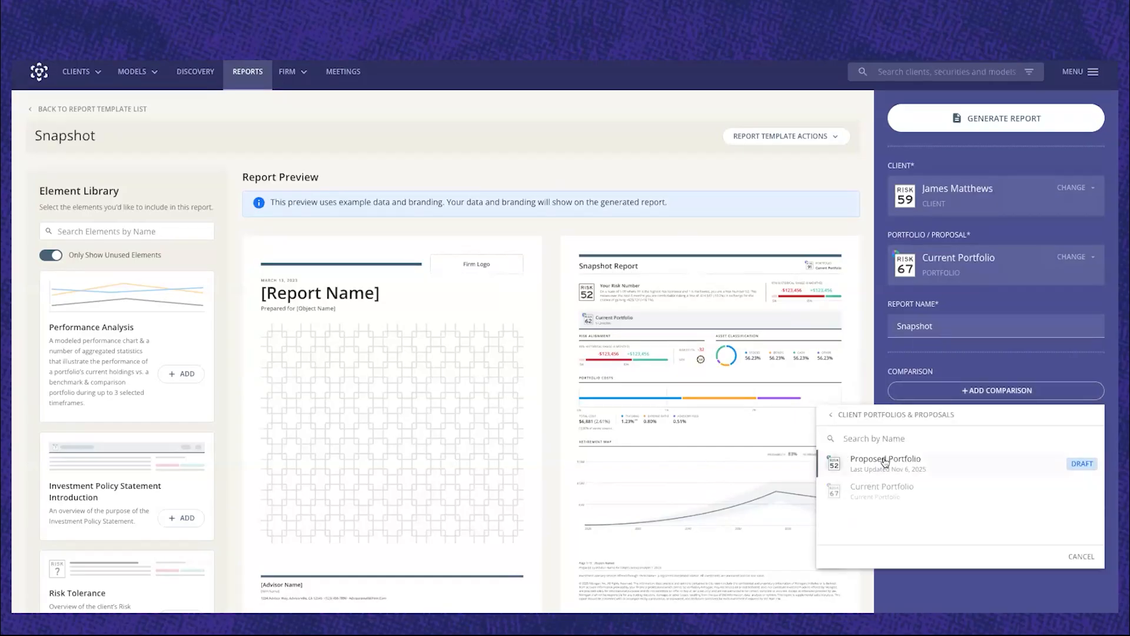
pyautogui.click(885, 463)
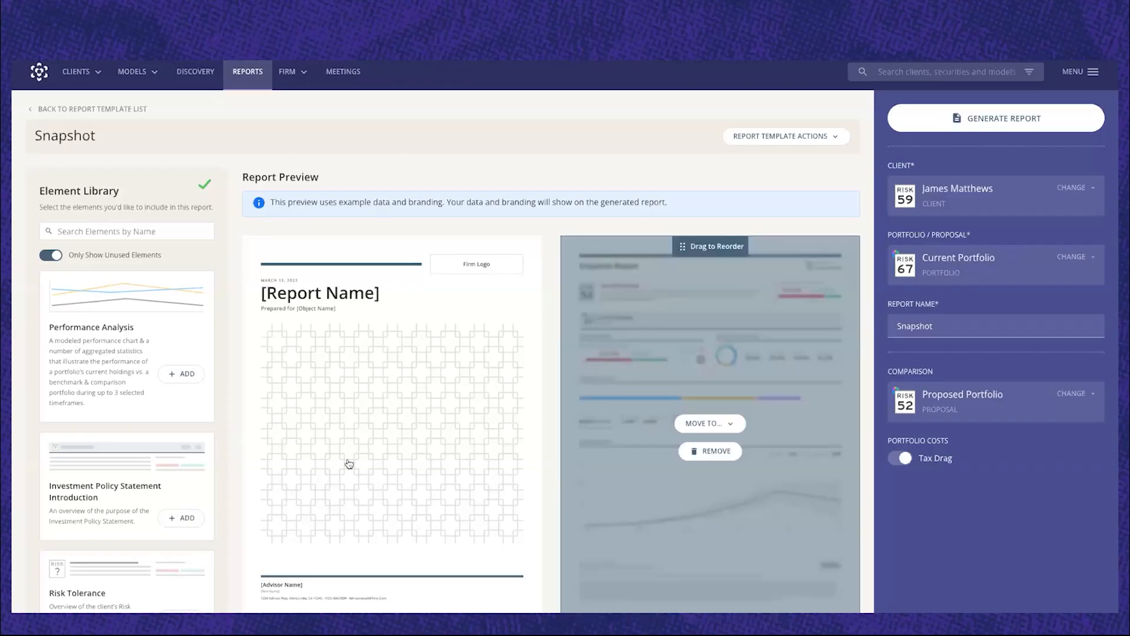
# Add the Retirement Map element to the Snapshot report and check its page in the preview.
pyautogui.scroll(-5, 133, 461)
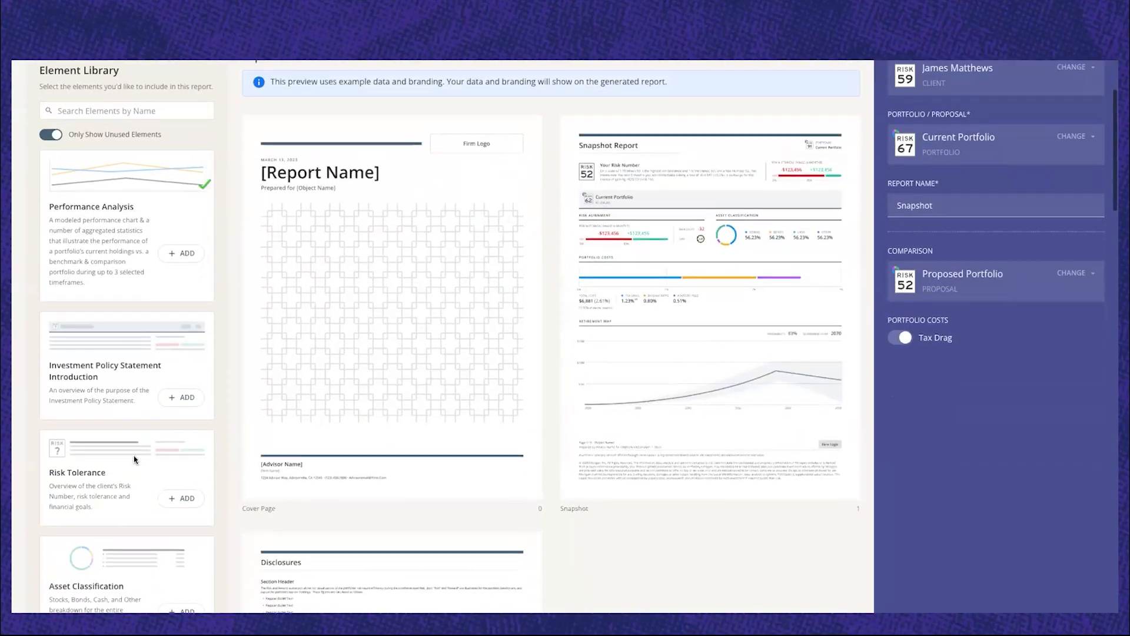
pyautogui.scroll(-5, 134, 454)
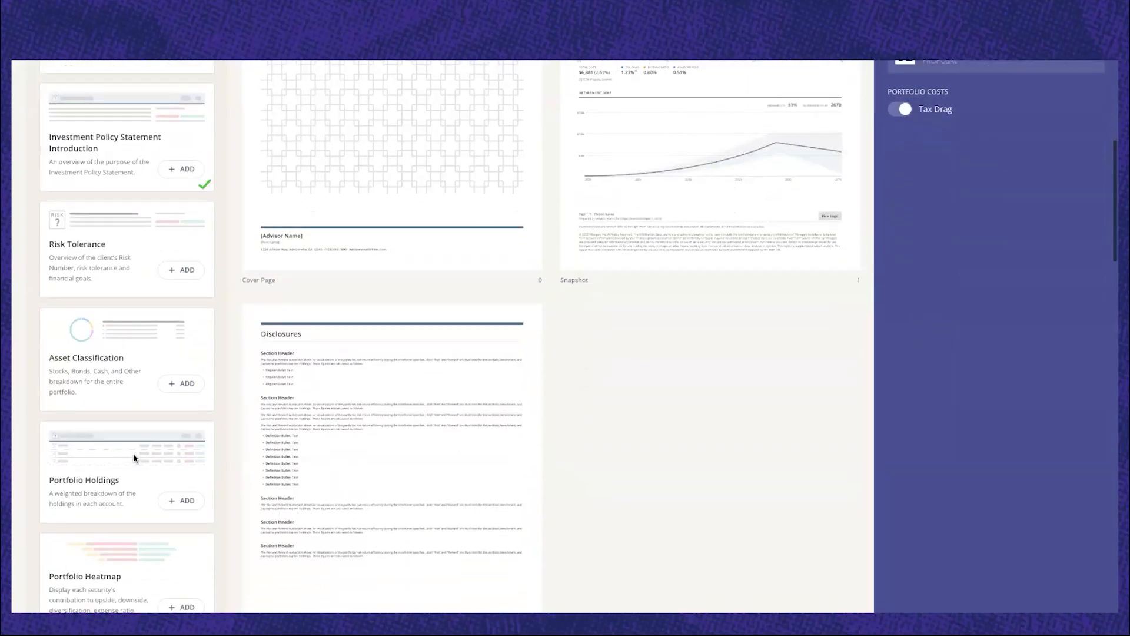
pyautogui.scroll(-3, 134, 458)
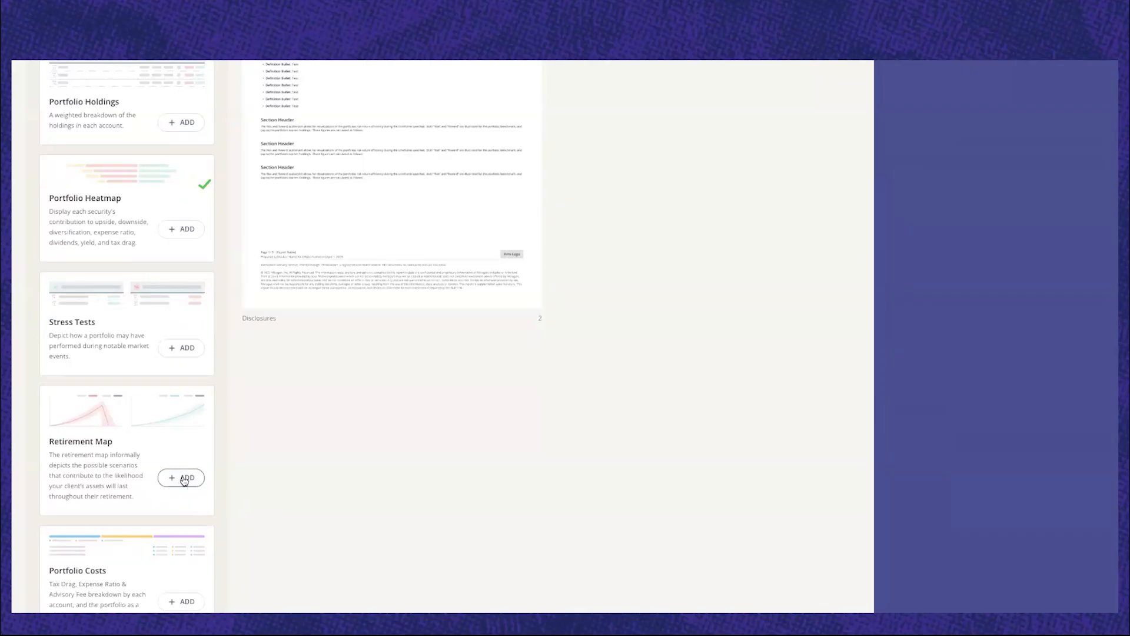
pyautogui.click(185, 480)
pyautogui.scroll(2, 426, 501)
pyautogui.scroll(3, 426, 500)
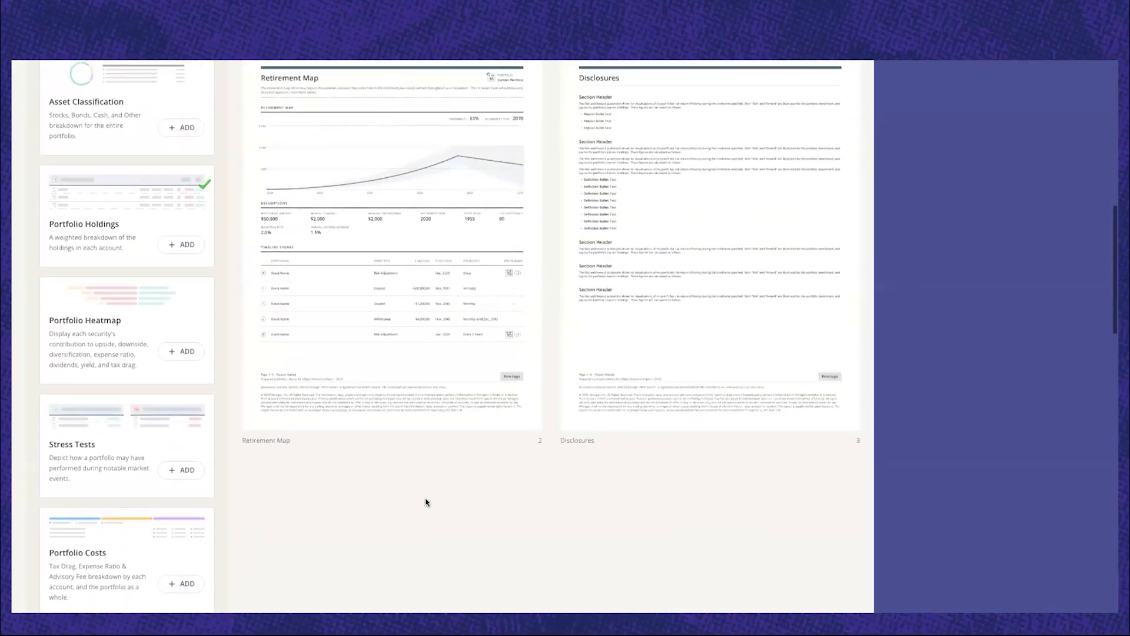
pyautogui.moveTo(464, 408)
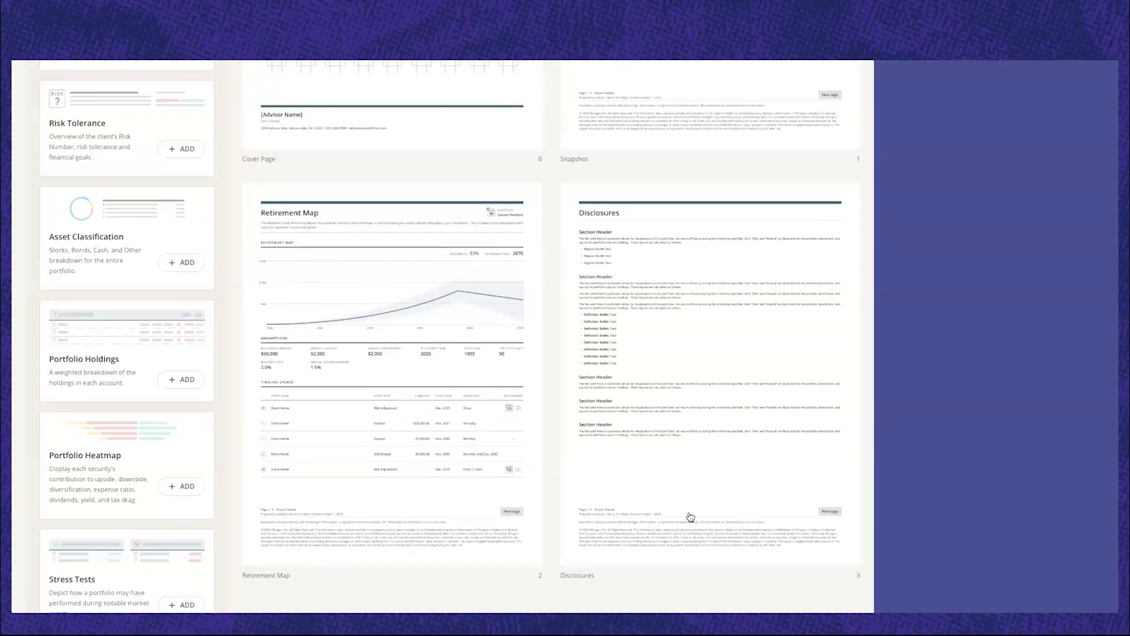
pyautogui.scroll(8, 982, 510)
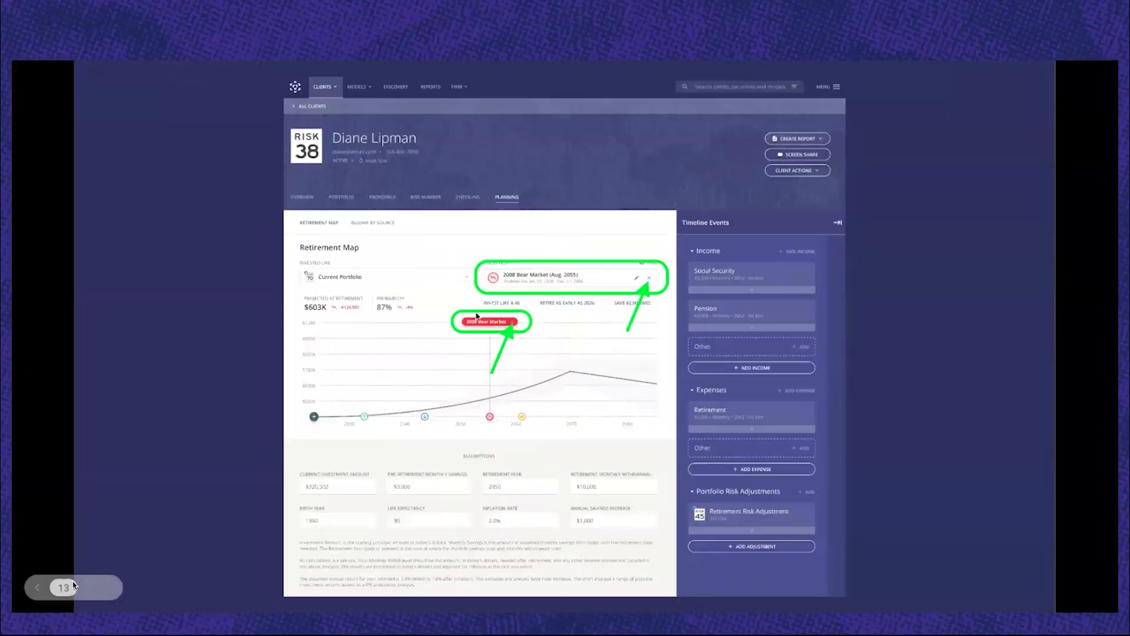
# Switch to the slide presentation and advance it to the More Training Resources slide.
pyautogui.click(88, 587)
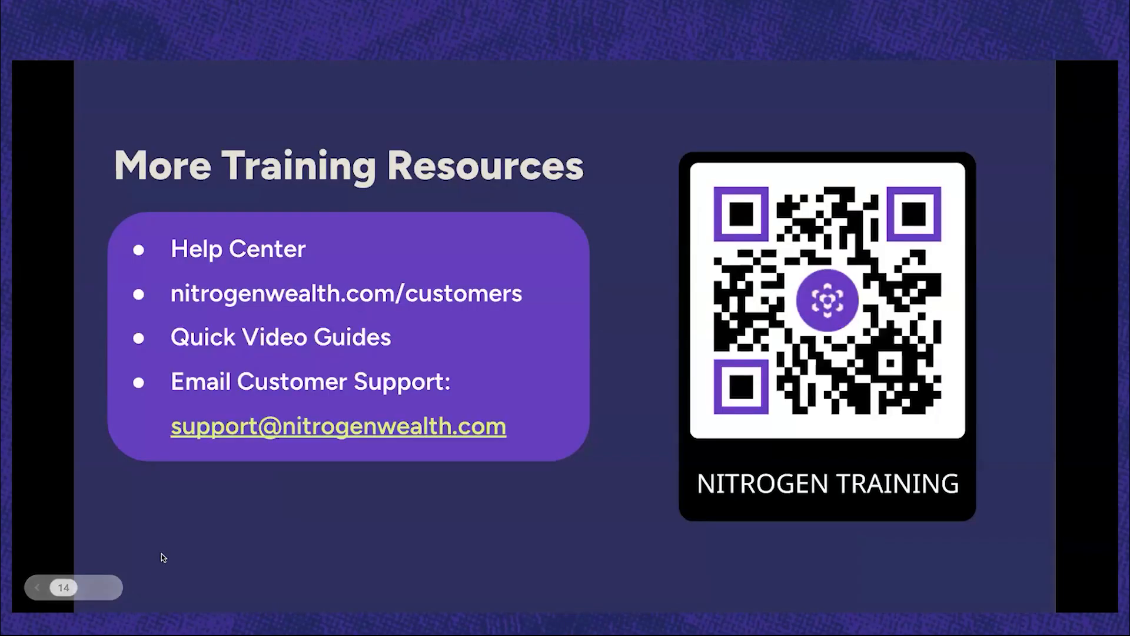